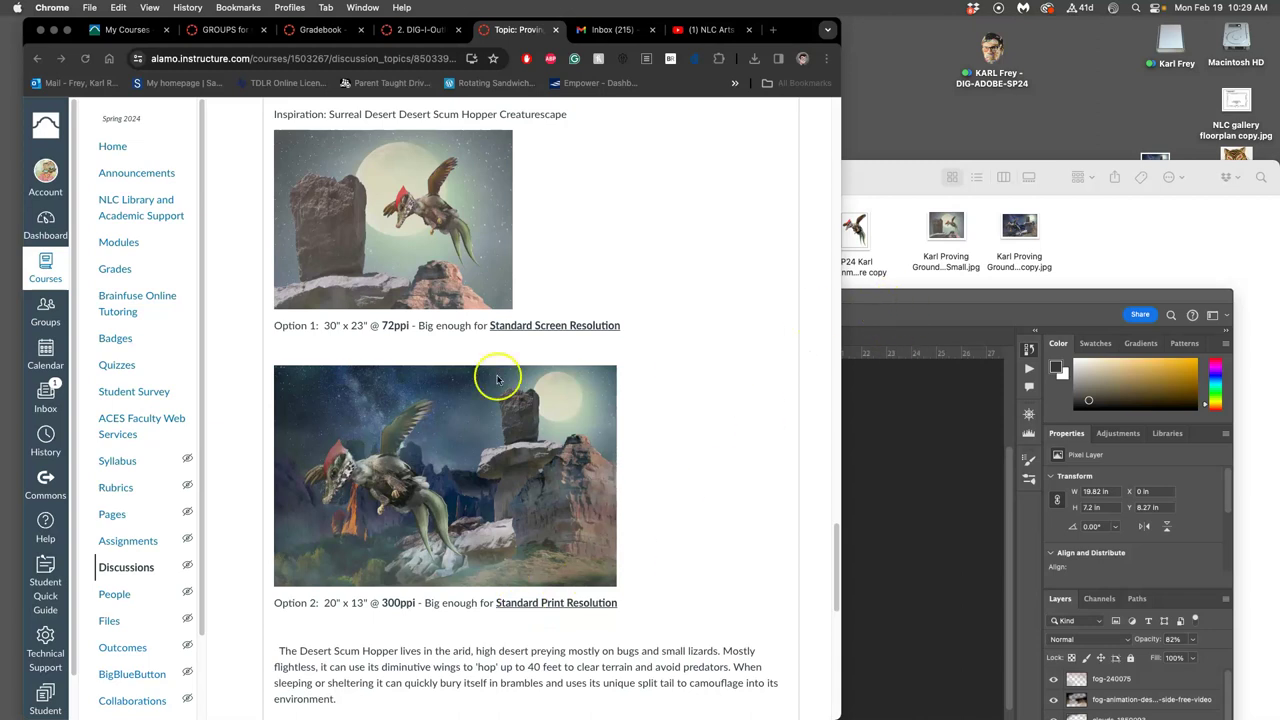
Scroll through the Canvas discussion page to review the assignment.
{"action": "scroll", "coordinate": [640, 300], "scroll_direction": "up", "scroll_amount": 20}
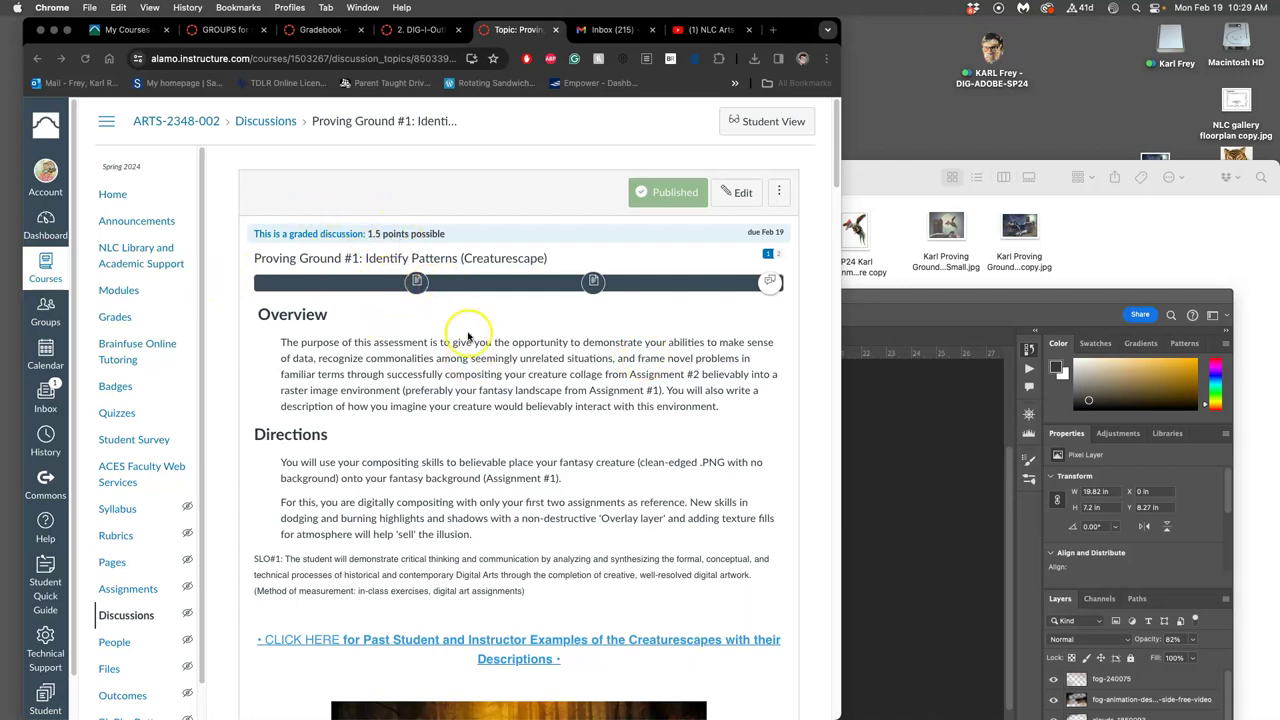
{"action": "scroll", "coordinate": [470, 338], "scroll_direction": "down", "scroll_amount": 1}
{"action": "scroll", "coordinate": [466, 337], "scroll_direction": "down", "scroll_amount": 3}
{"action": "scroll", "coordinate": [466, 337], "scroll_direction": "up", "scroll_amount": 3}
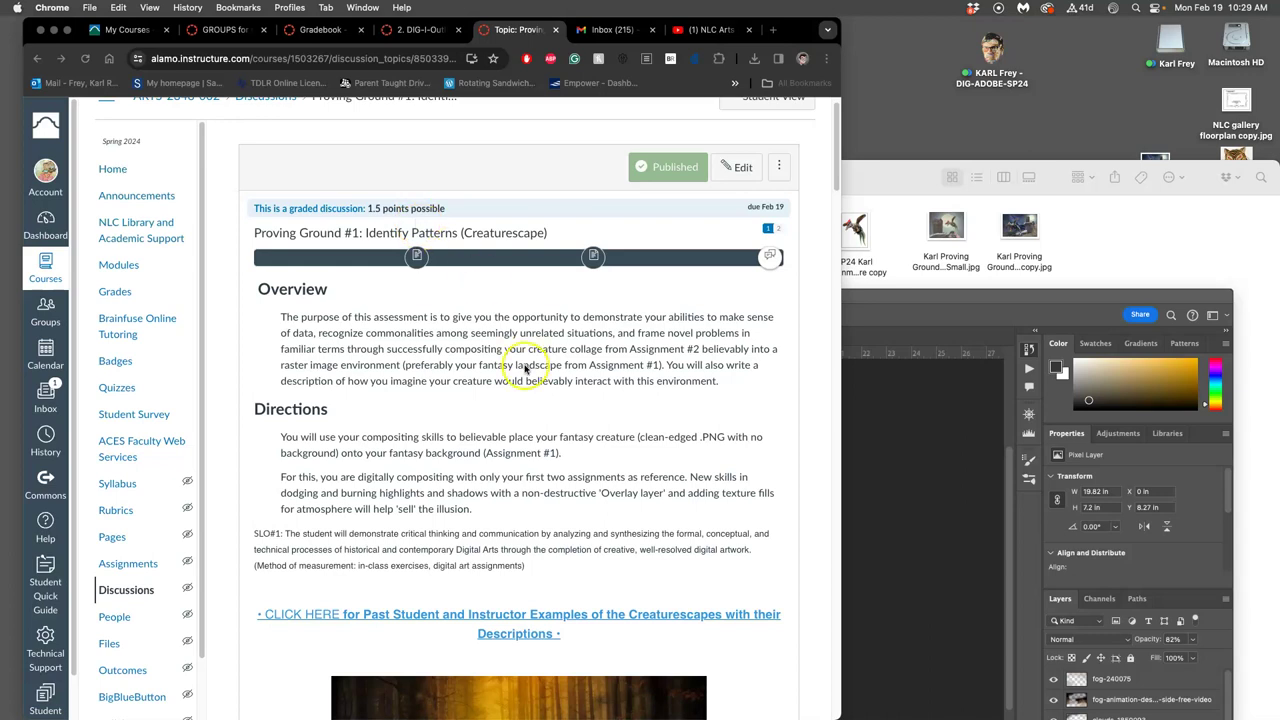
{"action": "scroll", "coordinate": [525, 369], "scroll_direction": "down", "scroll_amount": 15}
{"action": "scroll", "coordinate": [525, 369], "scroll_direction": "down", "scroll_amount": 2}
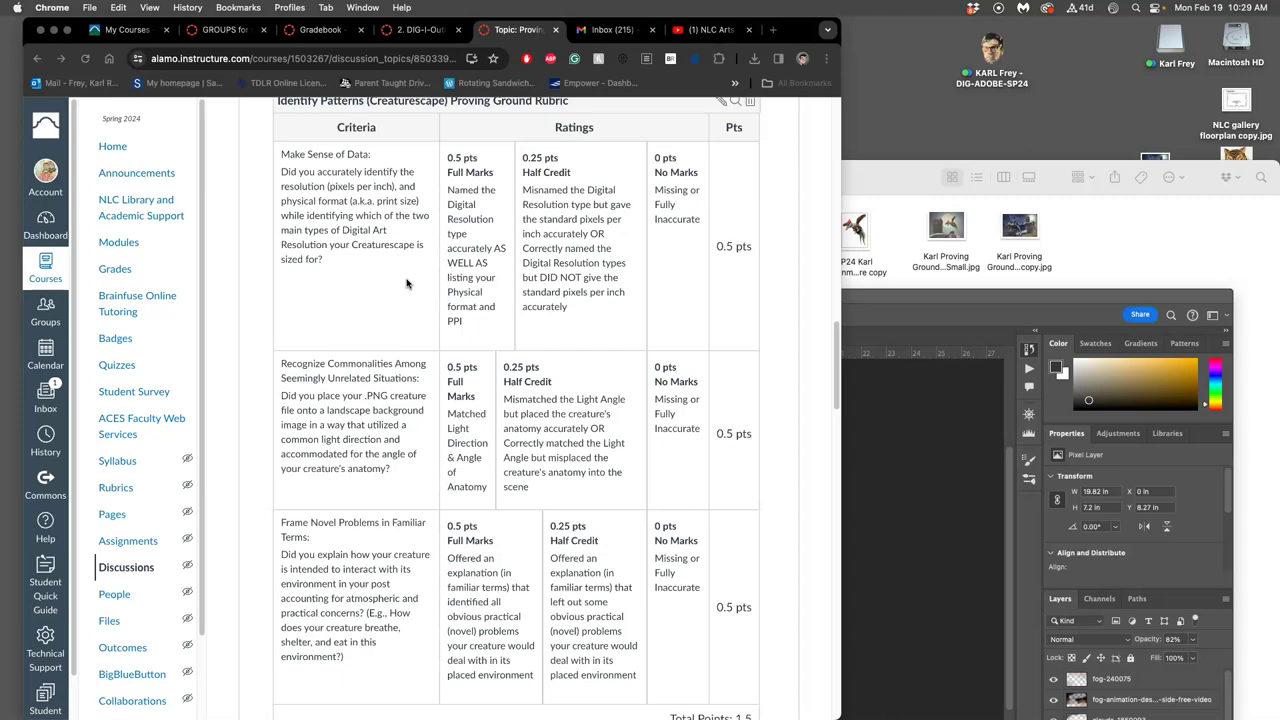
{"action": "left_click", "coordinate": [393, 270]}
{"action": "scroll", "coordinate": [447, 314], "scroll_direction": "up", "scroll_amount": 1}
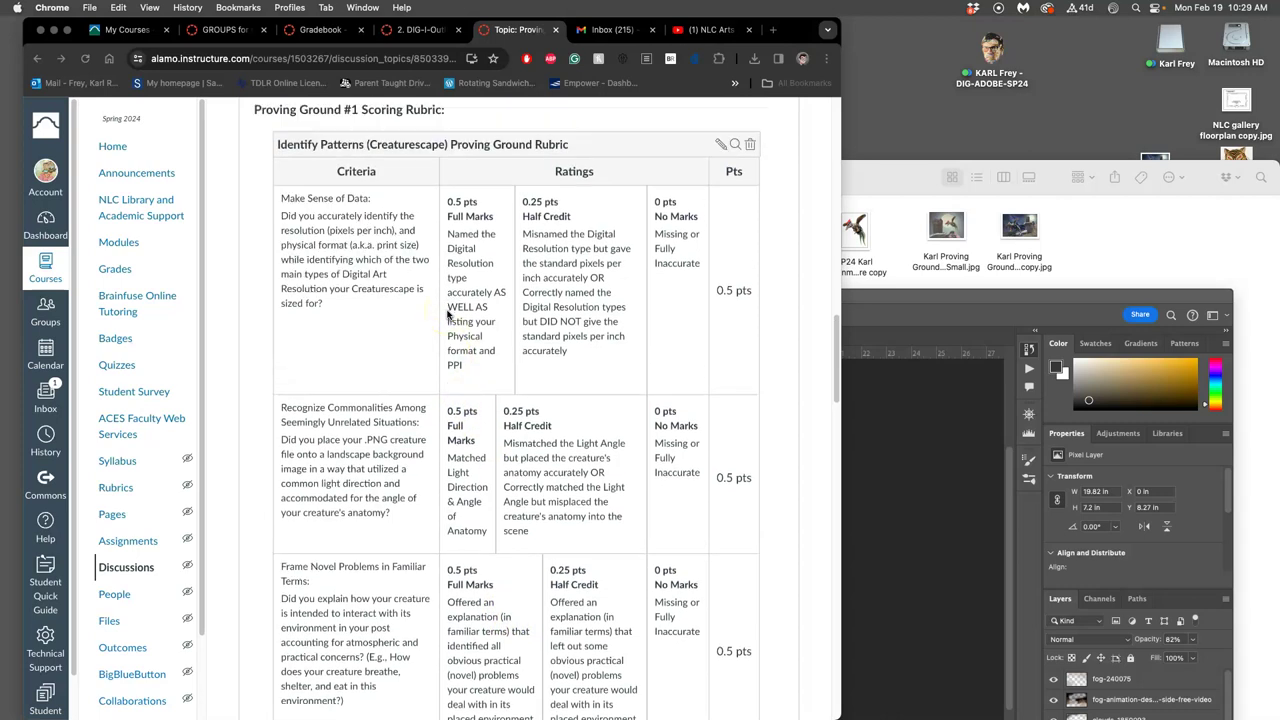
{"action": "scroll", "coordinate": [447, 314], "scroll_direction": "down", "scroll_amount": 1}
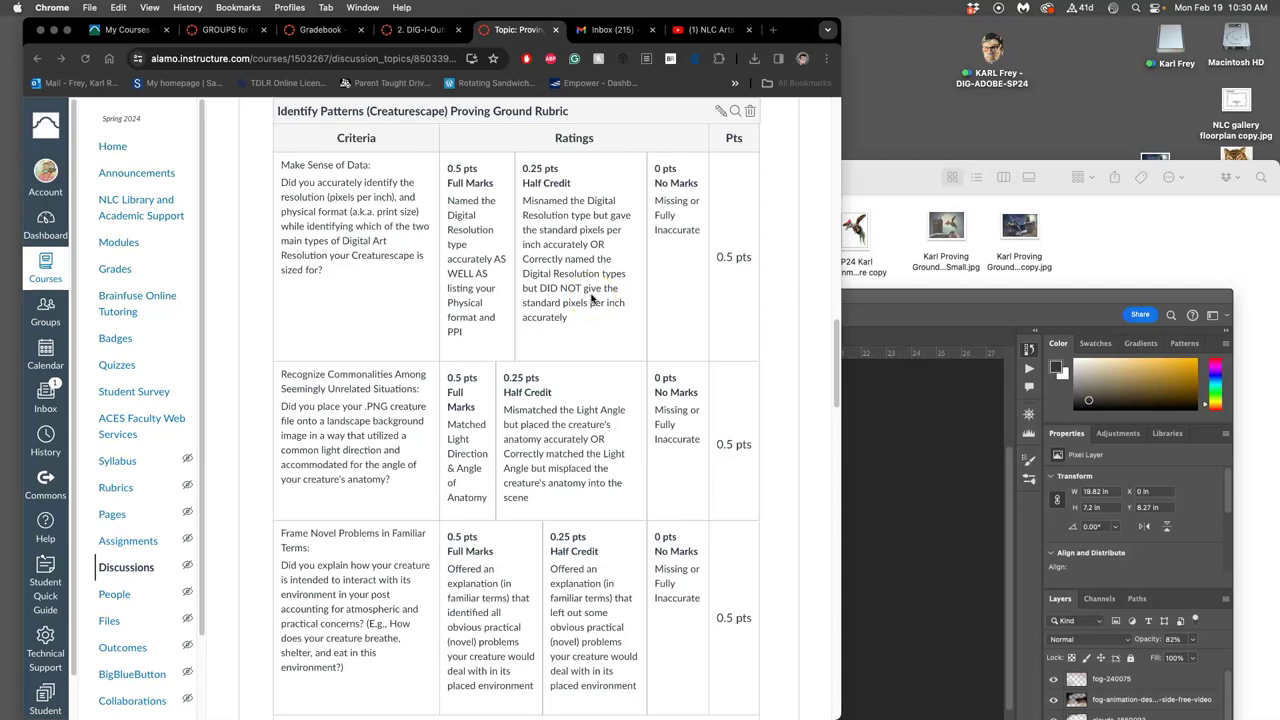
Bring the Photoshop window forward, move it higher, and open Image > Image Size.
{"action": "left_click", "coordinate": [903, 295]}
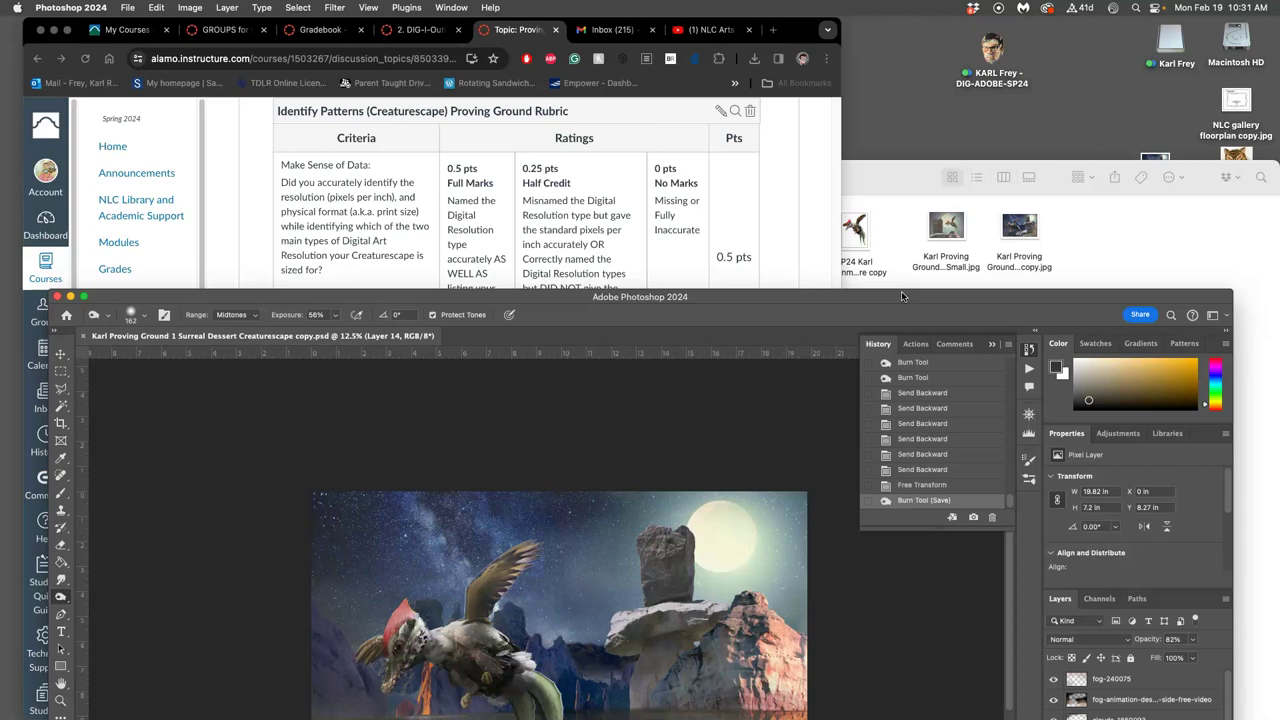
{"action": "left_click_drag", "start_coordinate": [901, 291], "coordinate": [932, 88]}
{"action": "left_click", "coordinate": [871, 166]}
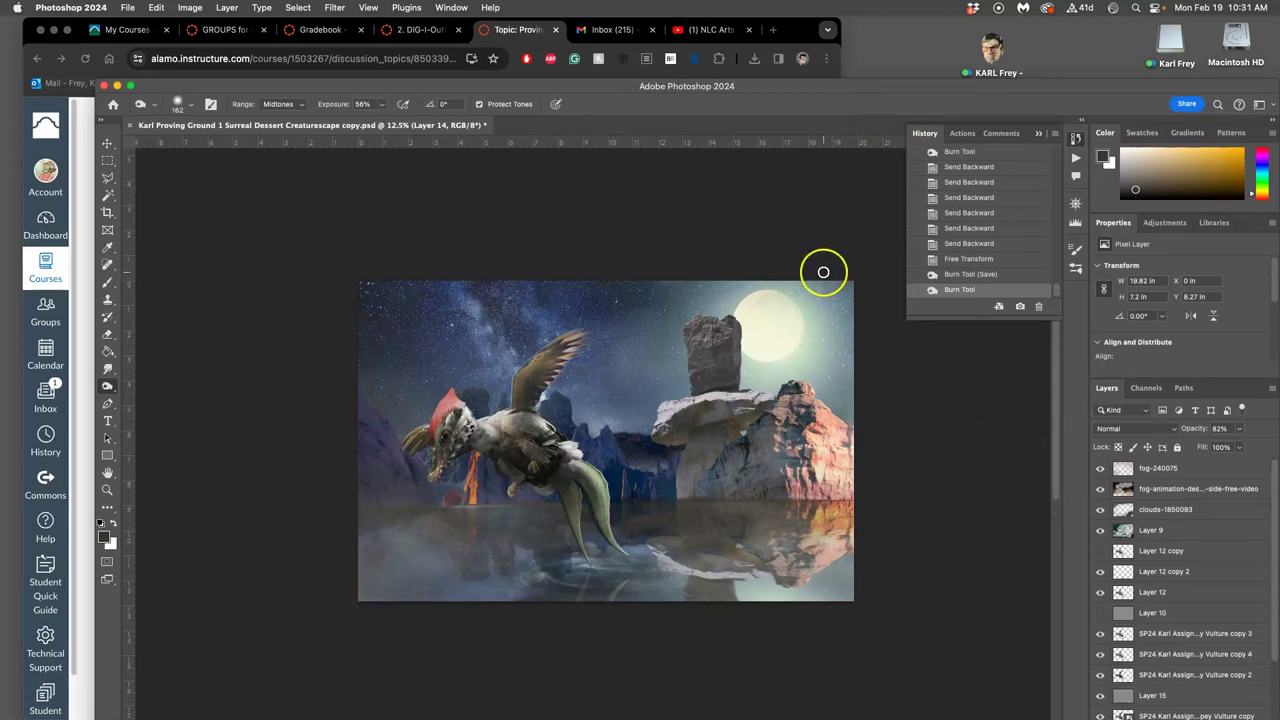
{"action": "left_click", "coordinate": [190, 8]}
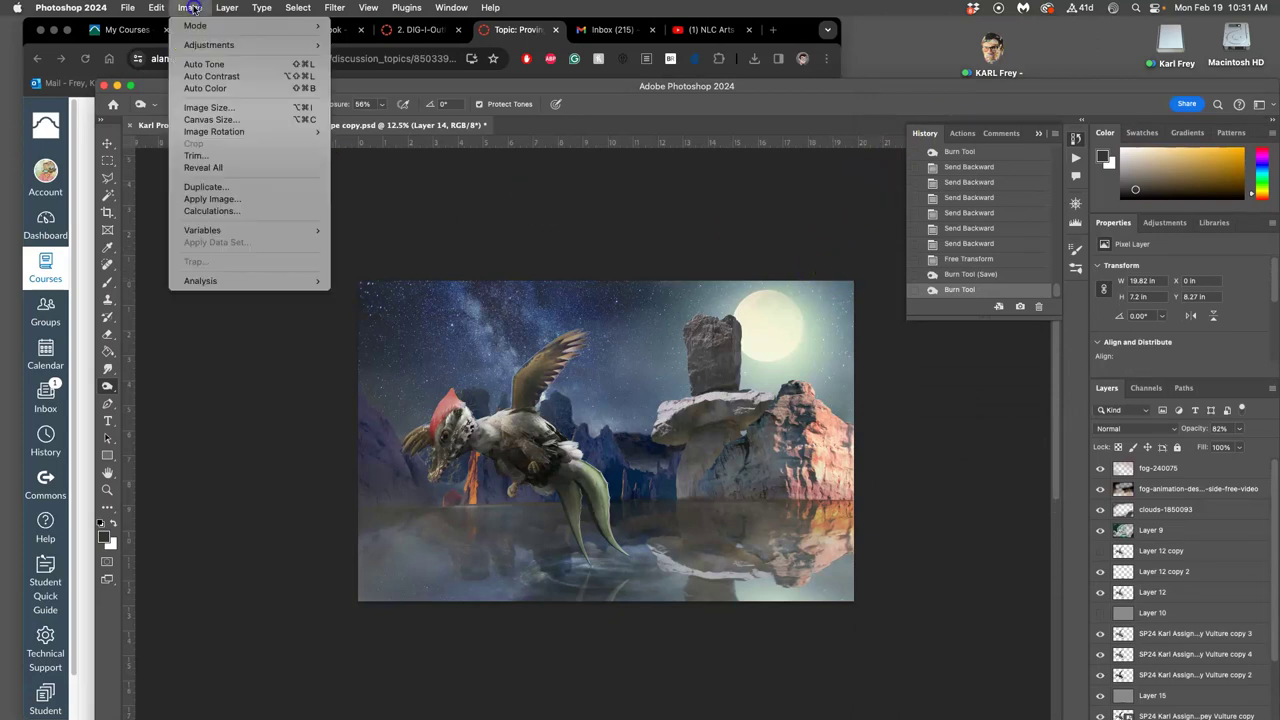
{"action": "left_click", "coordinate": [208, 107]}
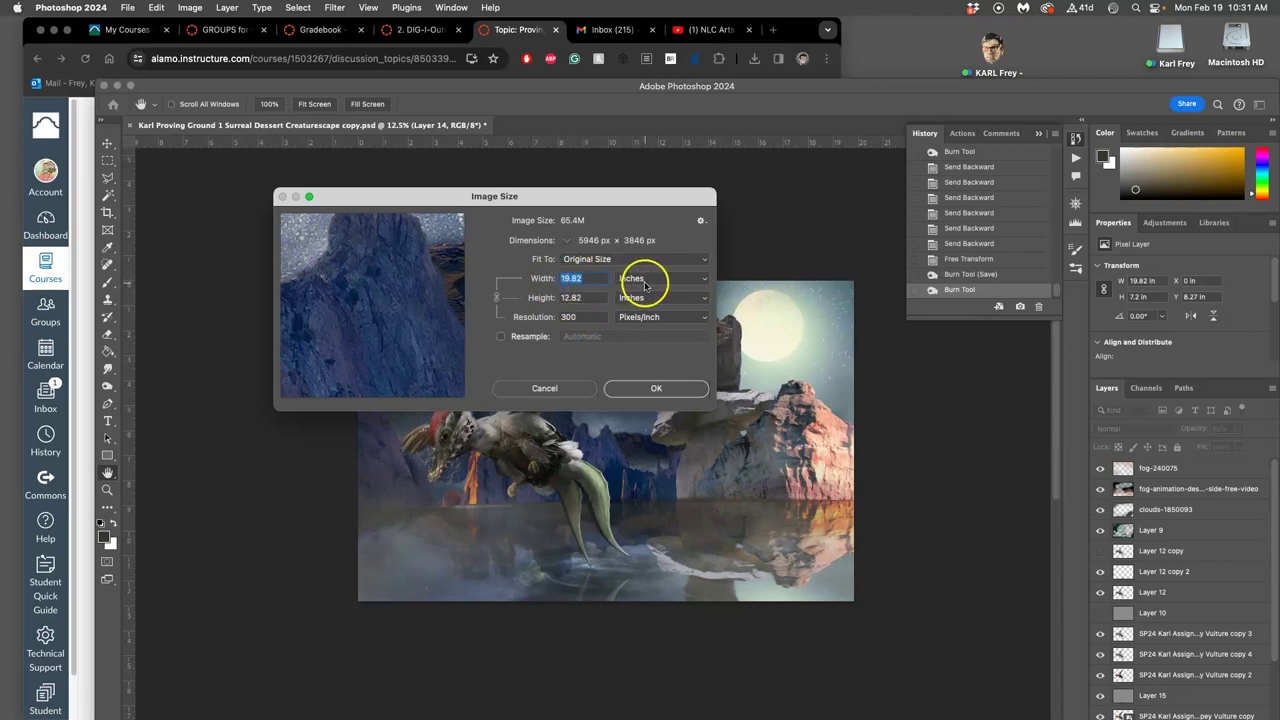
Select the 300 pixels/inch Resolution value and tick Resample in Image Size.
{"action": "double_click", "coordinate": [567, 320]}
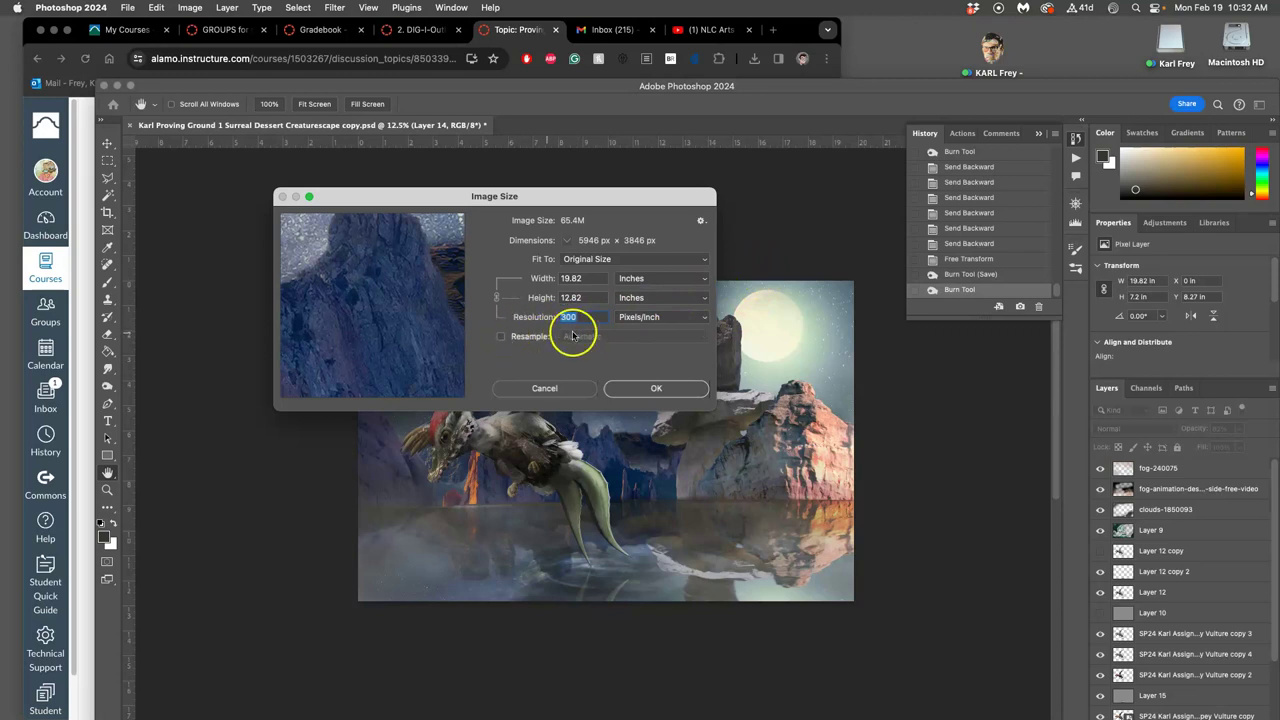
{"action": "left_click", "coordinate": [500, 337]}
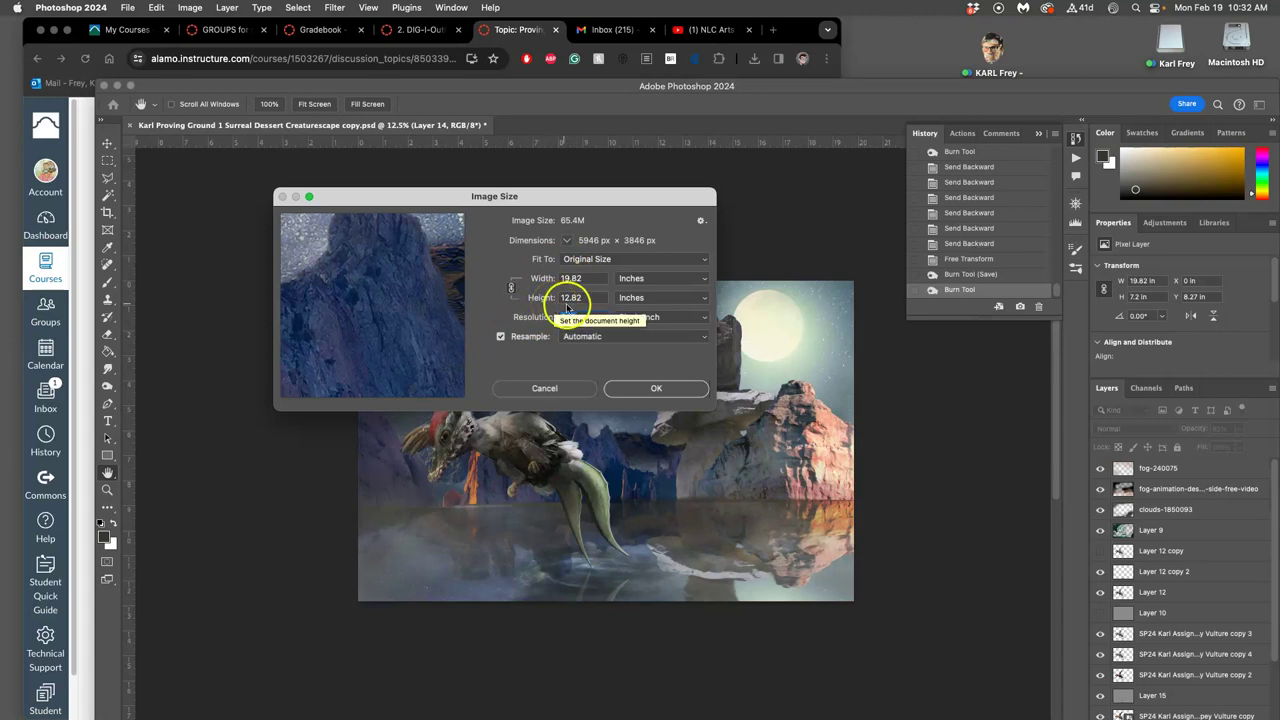
Untick Resample, try a Resolution of 30, then return it to 300 pixels/inch.
{"action": "left_click", "coordinate": [501, 336]}
{"action": "left_click", "coordinate": [597, 242]}
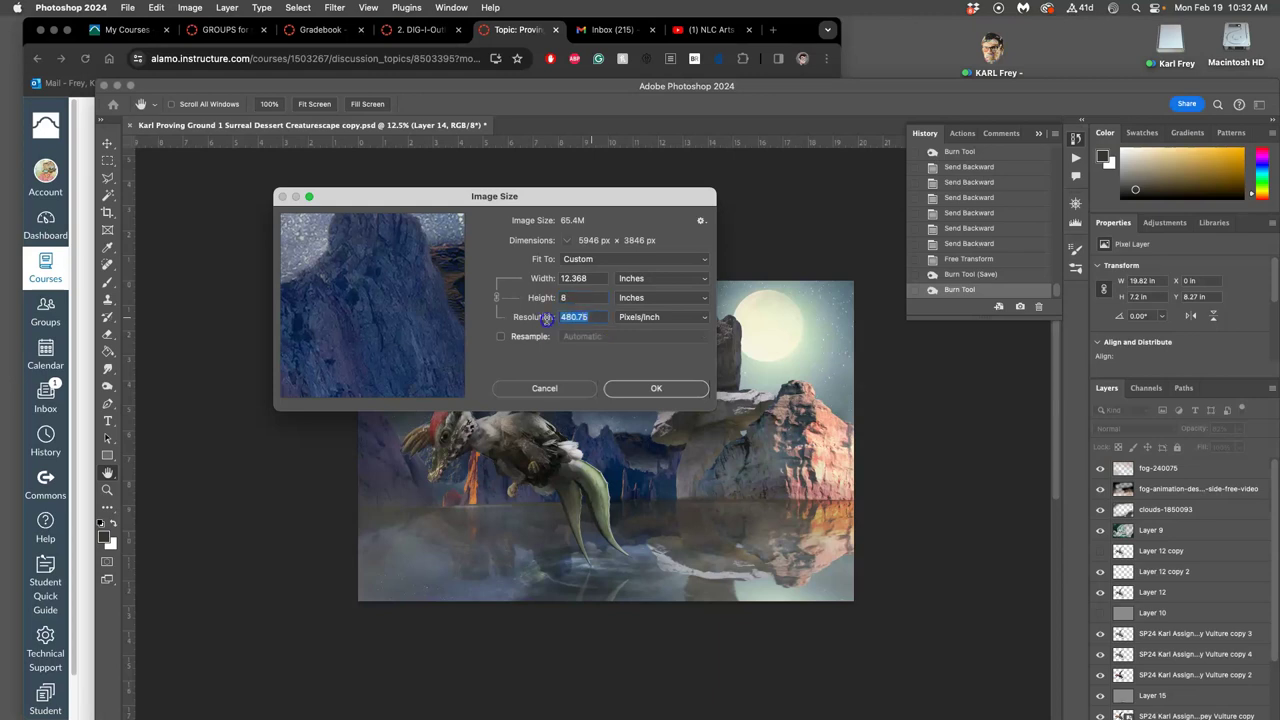
{"action": "type", "text": "300"}
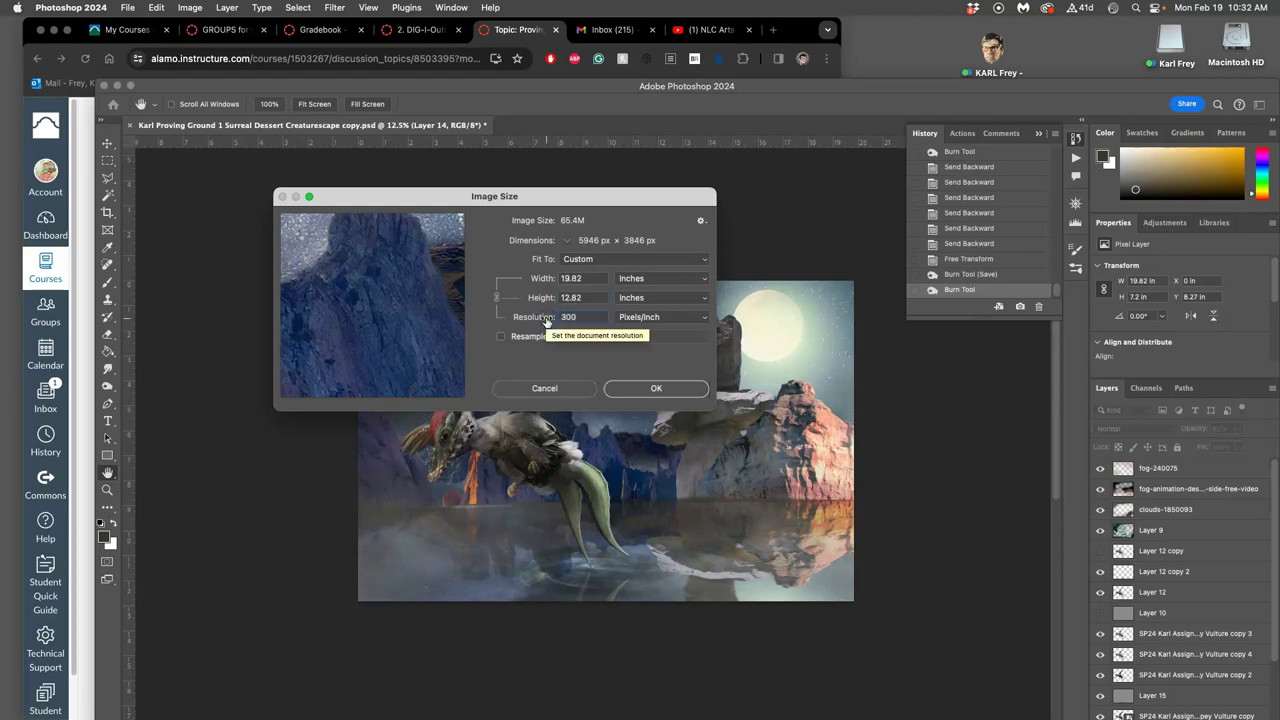
{"action": "left_click", "coordinate": [580, 321]}
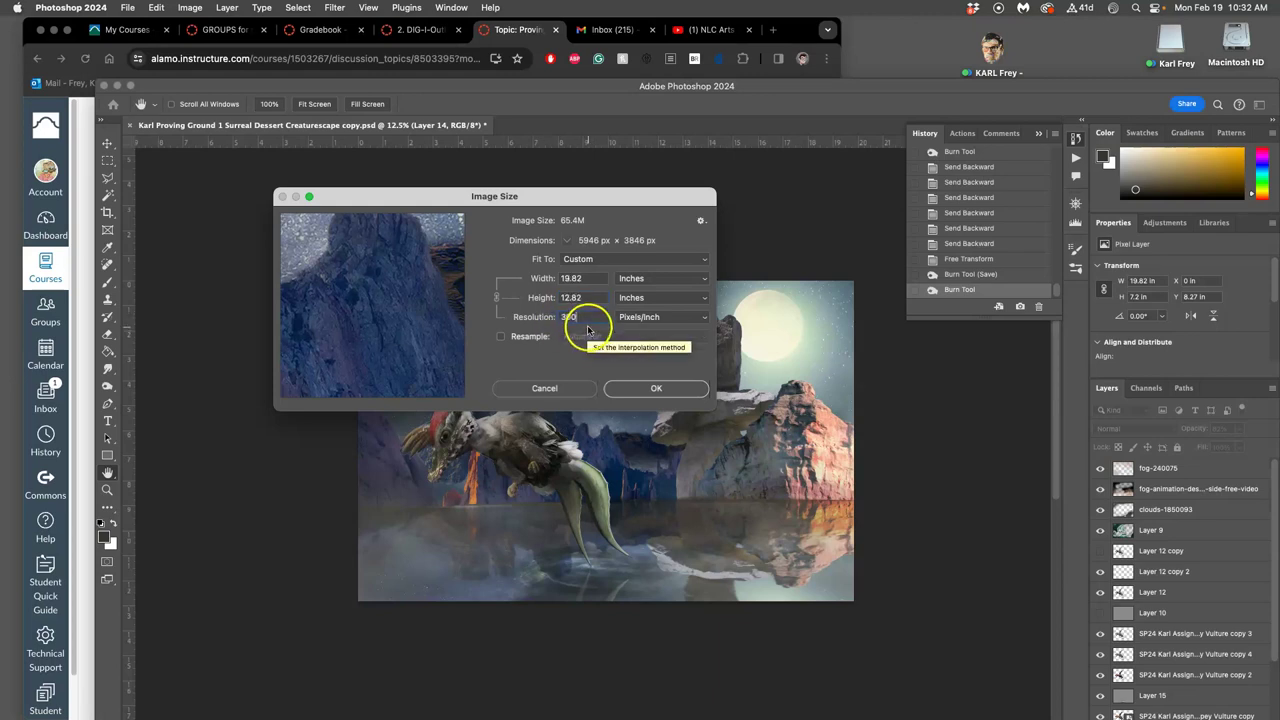
Select the Option 2 size caption in the instructor's example post.
{"action": "left_click", "coordinate": [86, 384]}
{"action": "scroll", "coordinate": [520, 400], "scroll_direction": "down", "scroll_amount": 1}
{"action": "scroll", "coordinate": [520, 400], "scroll_direction": "down", "scroll_amount": 15}
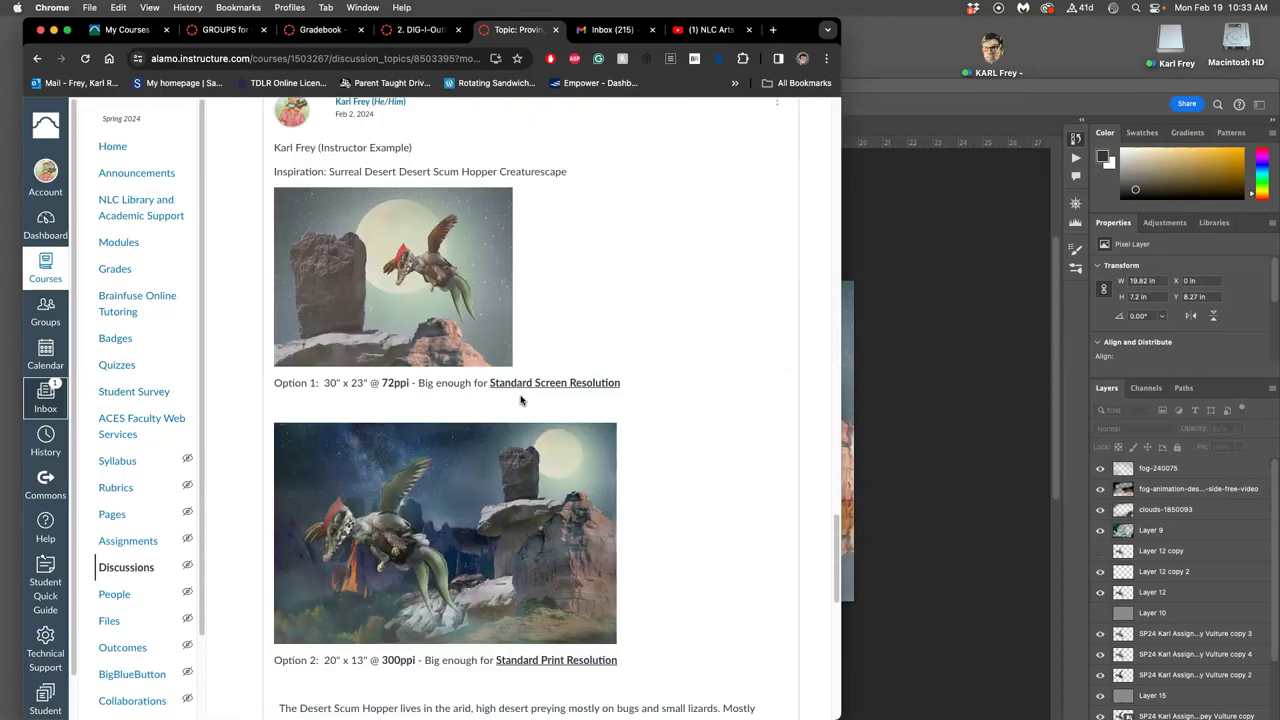
{"action": "scroll", "coordinate": [550, 420], "scroll_direction": "down", "scroll_amount": 5}
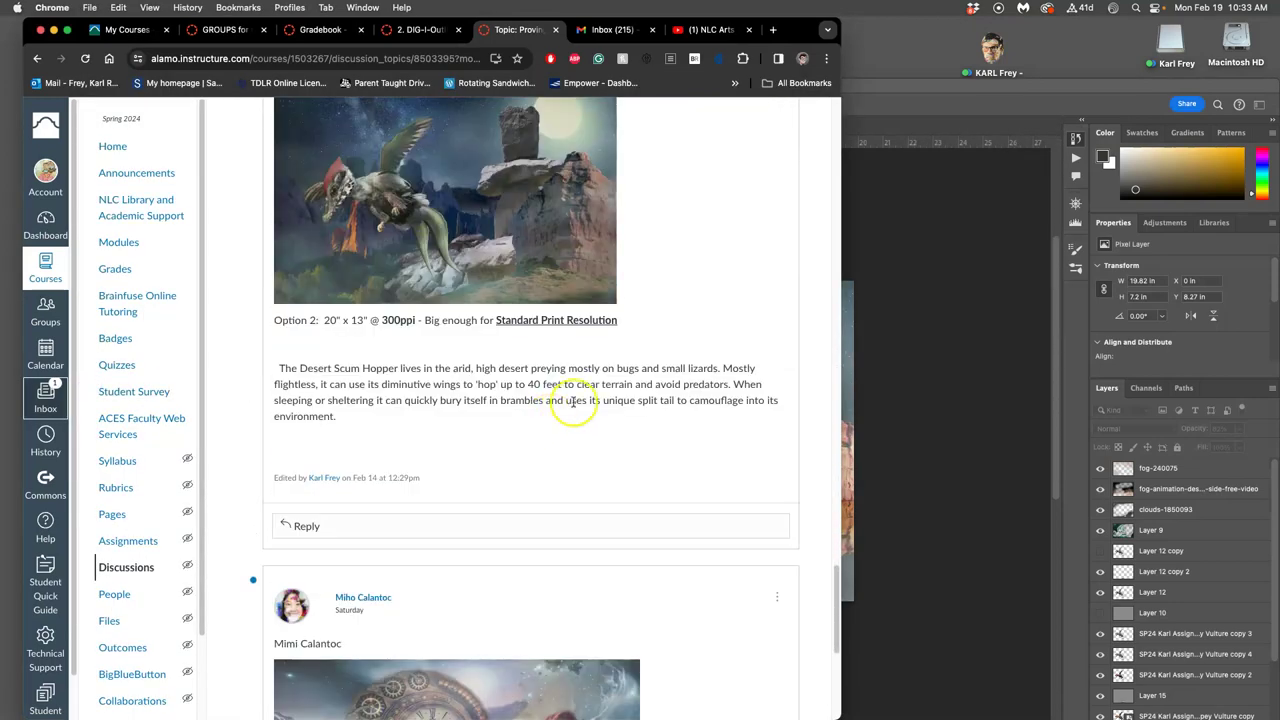
{"action": "left_click_drag", "start_coordinate": [620, 322], "coordinate": [317, 318]}
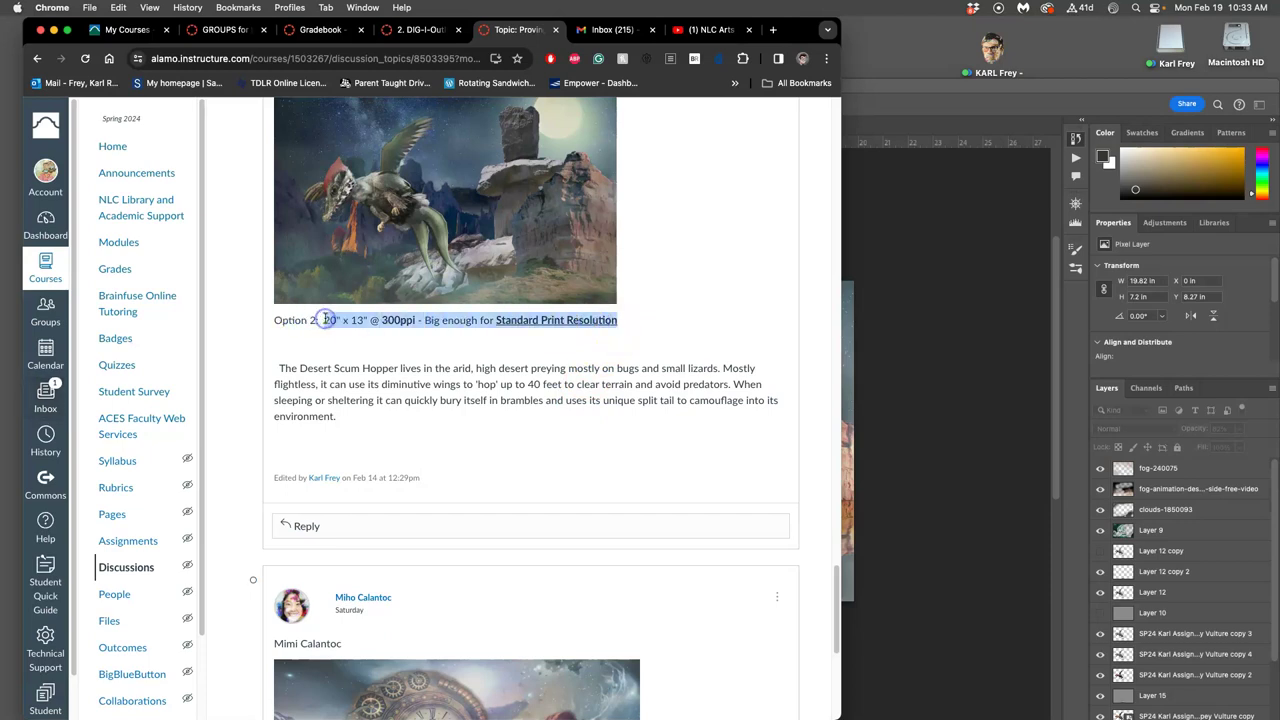
{"action": "left_click_drag", "start_coordinate": [648, 325], "coordinate": [288, 324]}
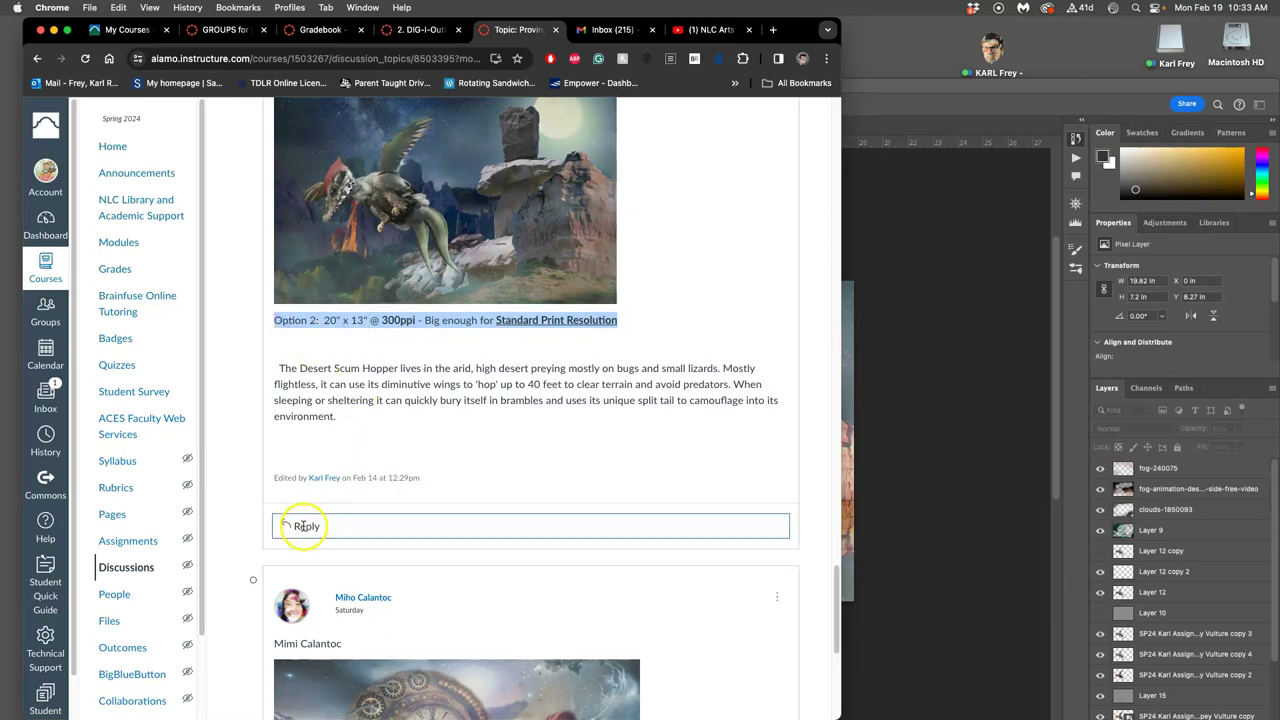
{"action": "scroll", "coordinate": [777, 286], "scroll_direction": "up", "scroll_amount": 5}
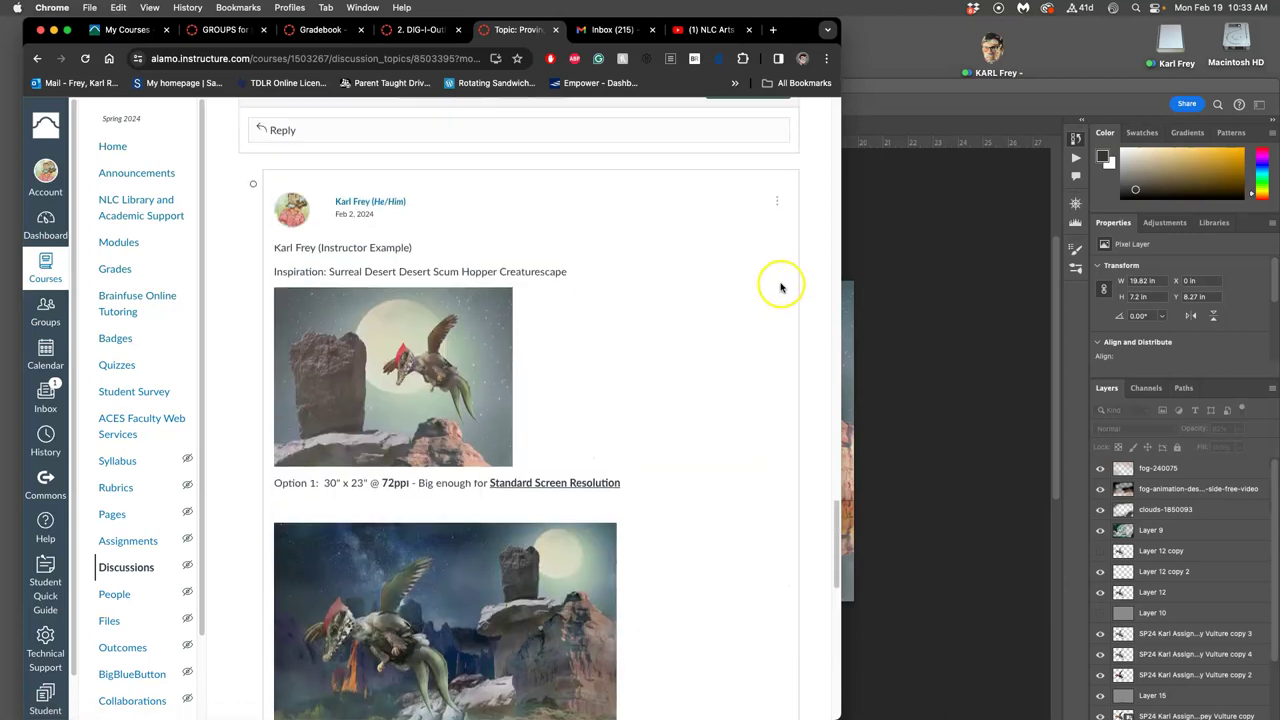
{"action": "scroll", "coordinate": [707, 372], "scroll_direction": "down", "scroll_amount": 3}
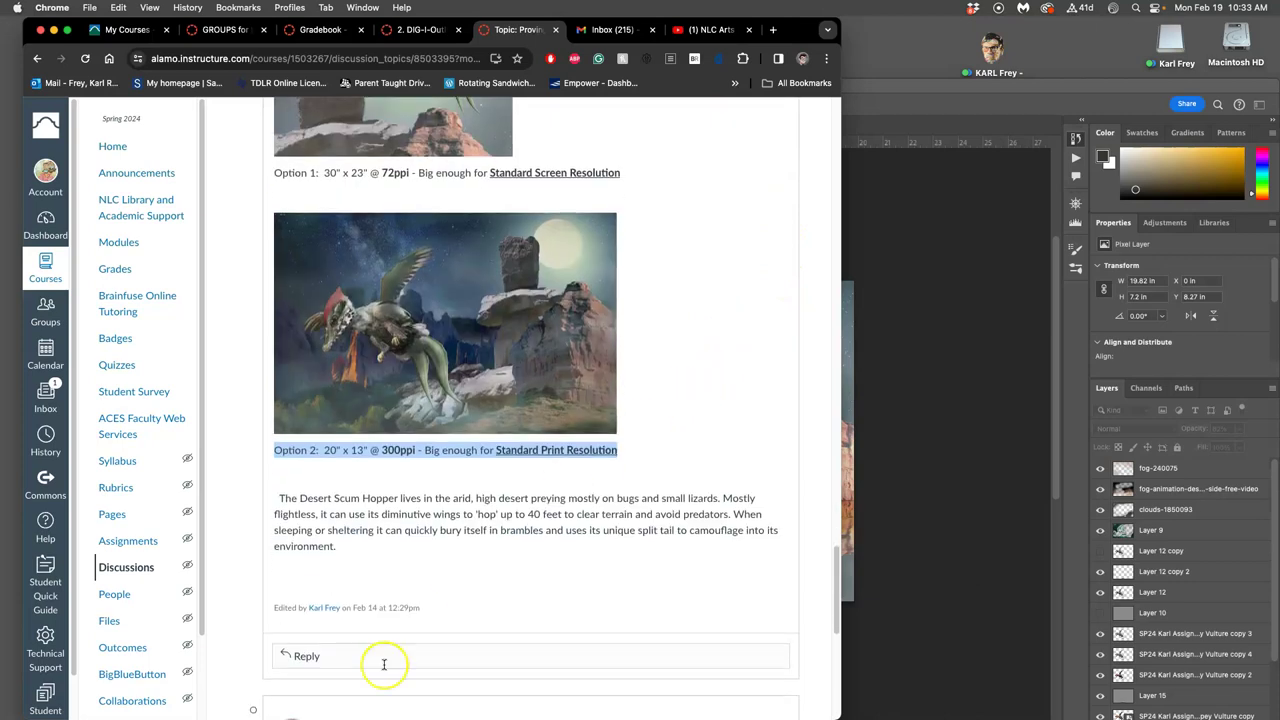
Start a reply, paste the caption, and relabel it 'Physical Format:'.
{"action": "left_click", "coordinate": [332, 655]}
{"action": "scroll", "coordinate": [350, 660], "scroll_direction": "down", "scroll_amount": 2}
{"action": "left_click", "coordinate": [348, 627]}
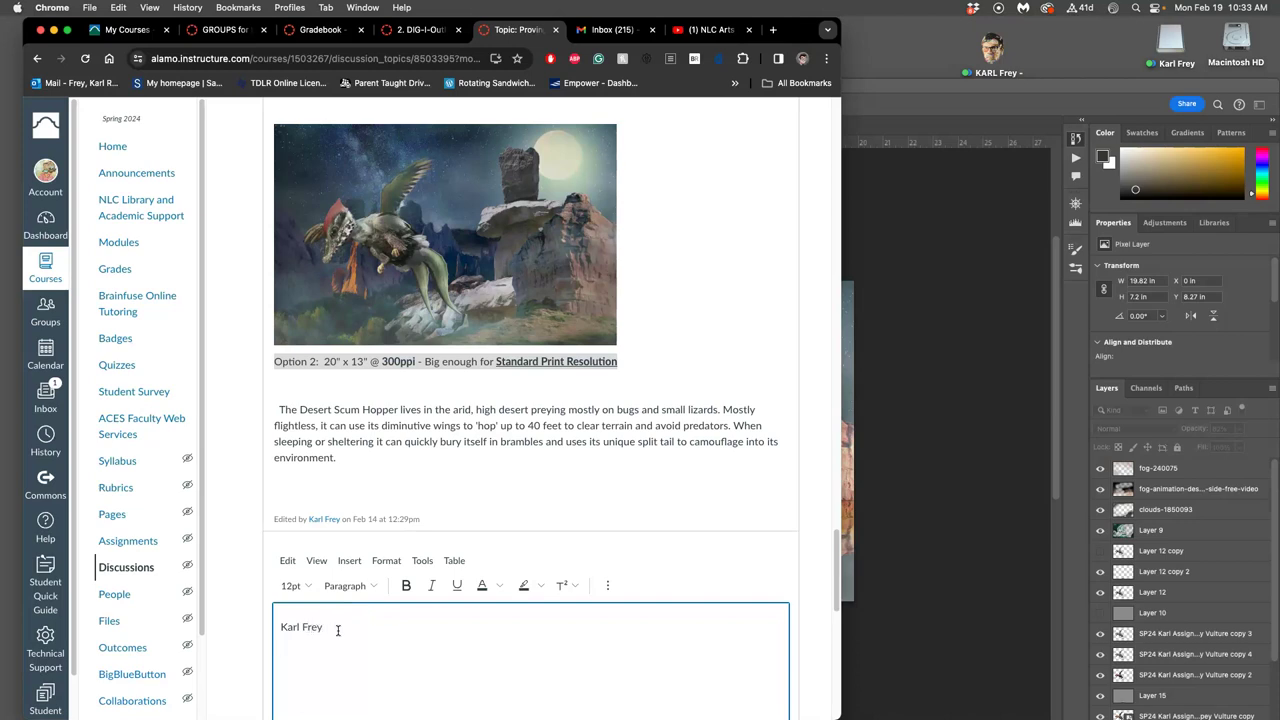
{"action": "type", "text": "Option 2:  20\" x 13\" @ 300ppi - Big enough for Standard Print Resolution"}
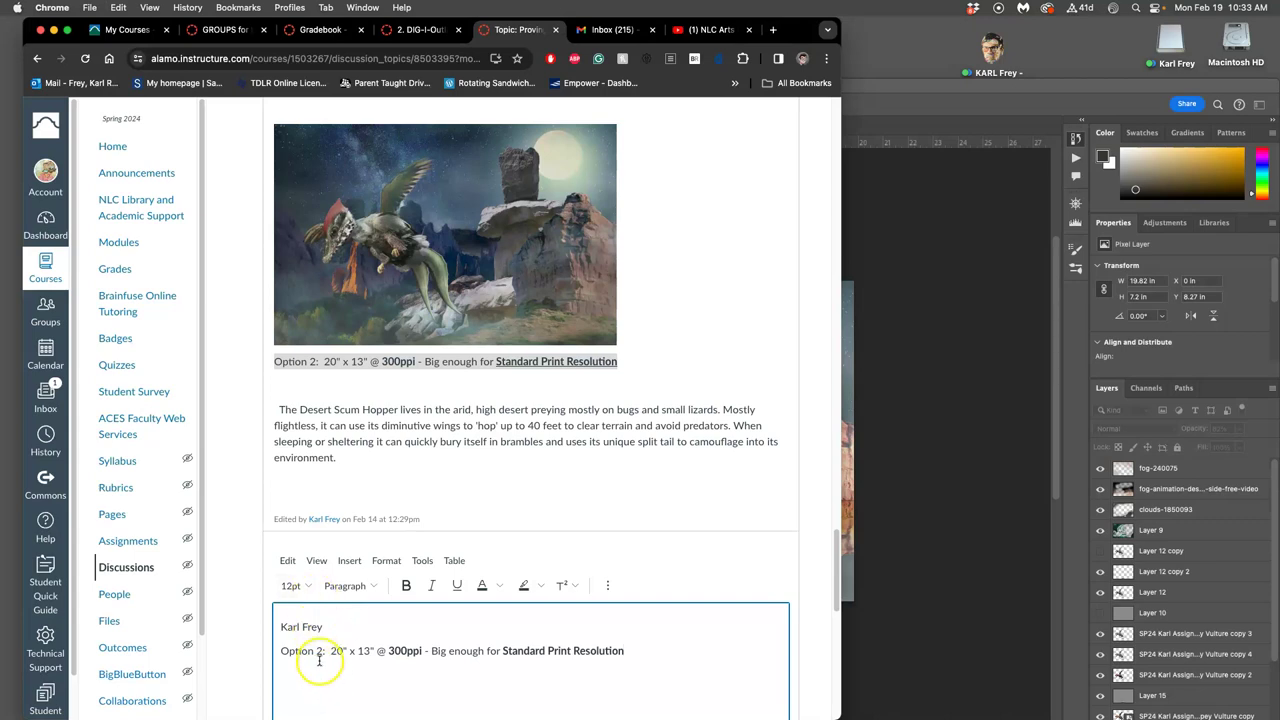
{"action": "key", "text": "BackSpace"}
{"action": "type", "text": "3"}
{"action": "left_click_drag", "start_coordinate": [325, 650], "coordinate": [258, 649]}
{"action": "type", "text": "Size"}
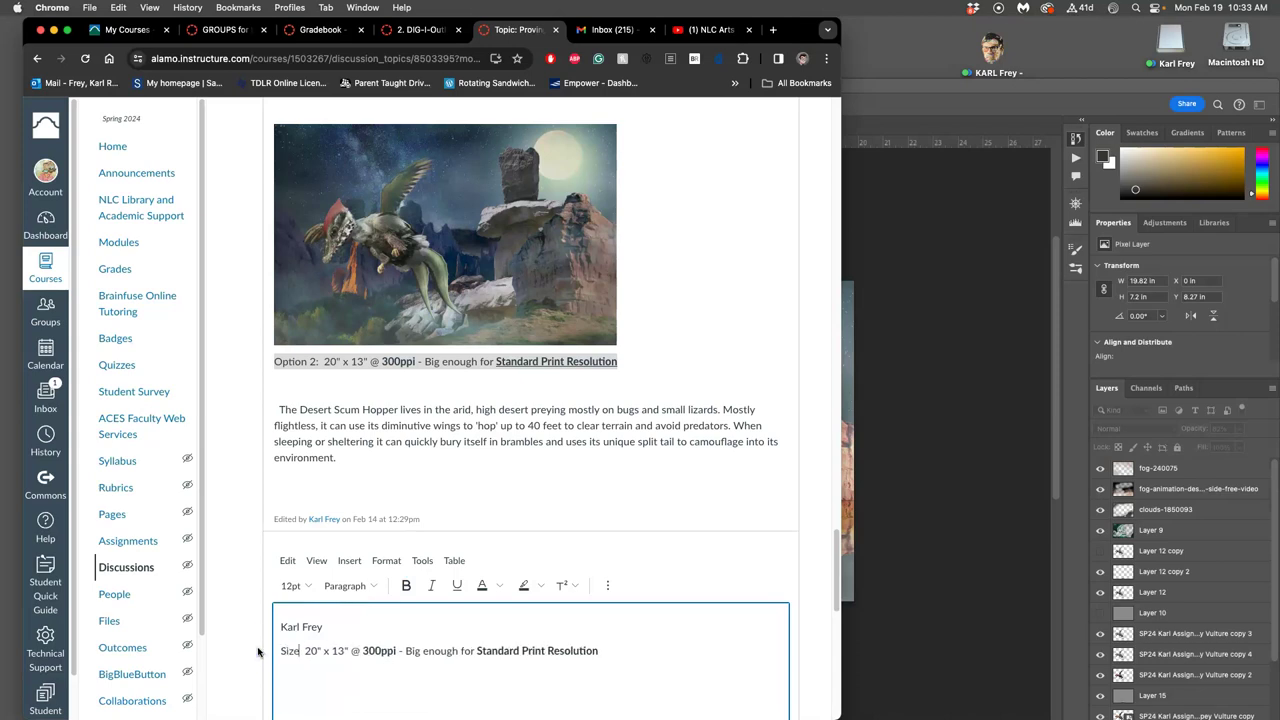
{"action": "key", "text": "BackSpace"}
{"action": "key", "text": "BackSpace"}
{"action": "key", "text": "BackSpace"}
{"action": "key", "text": "BackSpace"}
{"action": "type", "text": "Physical Format:"}
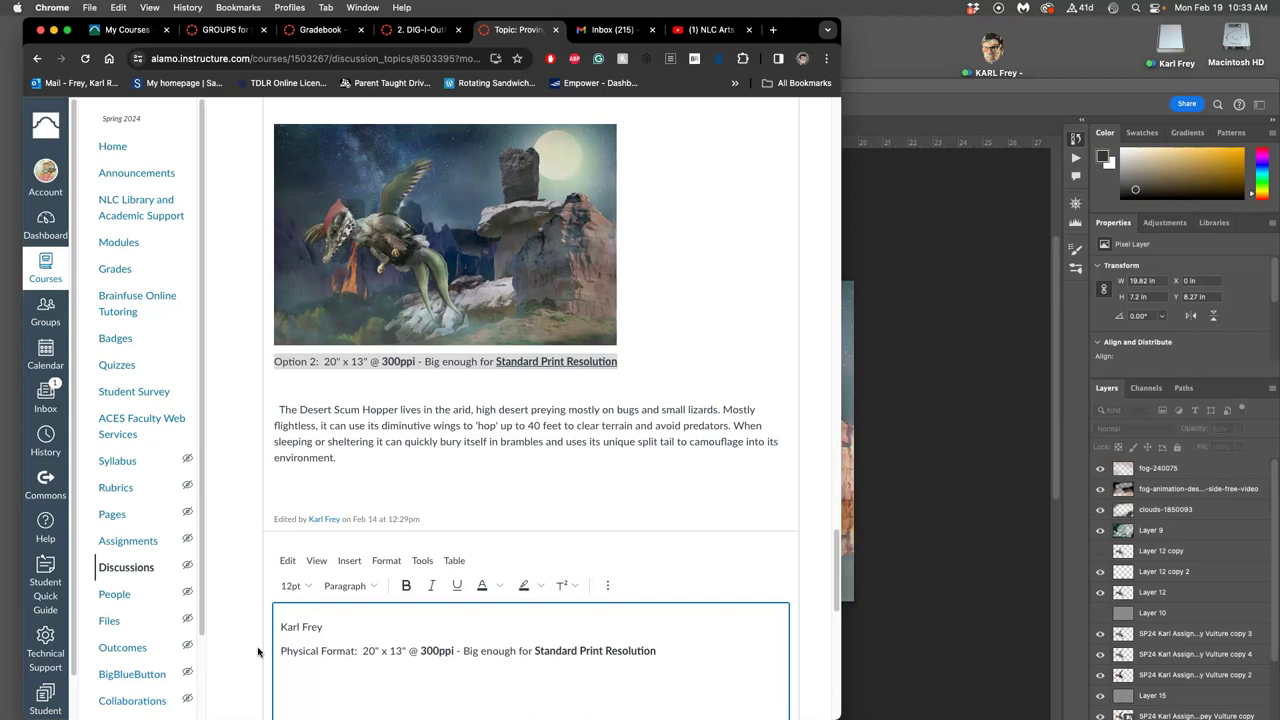
{"action": "scroll", "coordinate": [400, 670], "scroll_direction": "down", "scroll_amount": 1}
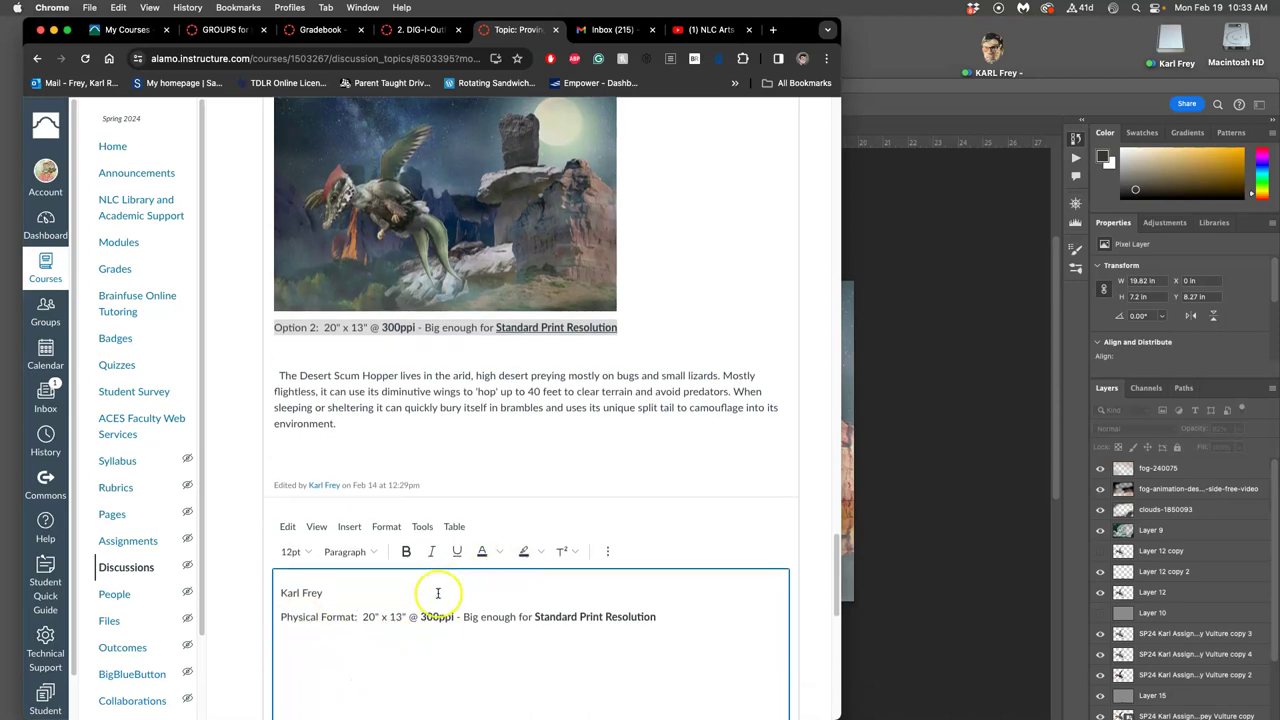
Check Photoshop's Image Size, then scroll Canvas to the instructor's 20" x 13" @ 300ppi example.
{"action": "left_click", "coordinate": [871, 517]}
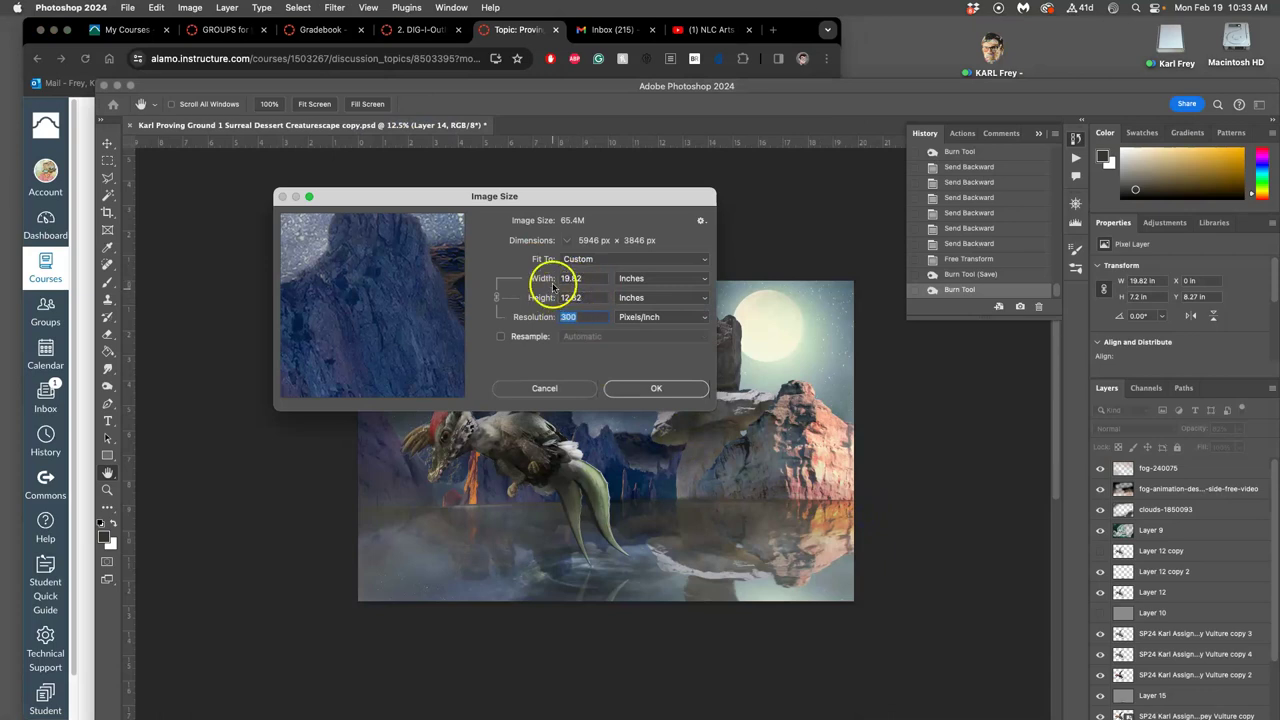
{"action": "left_click", "coordinate": [255, 68]}
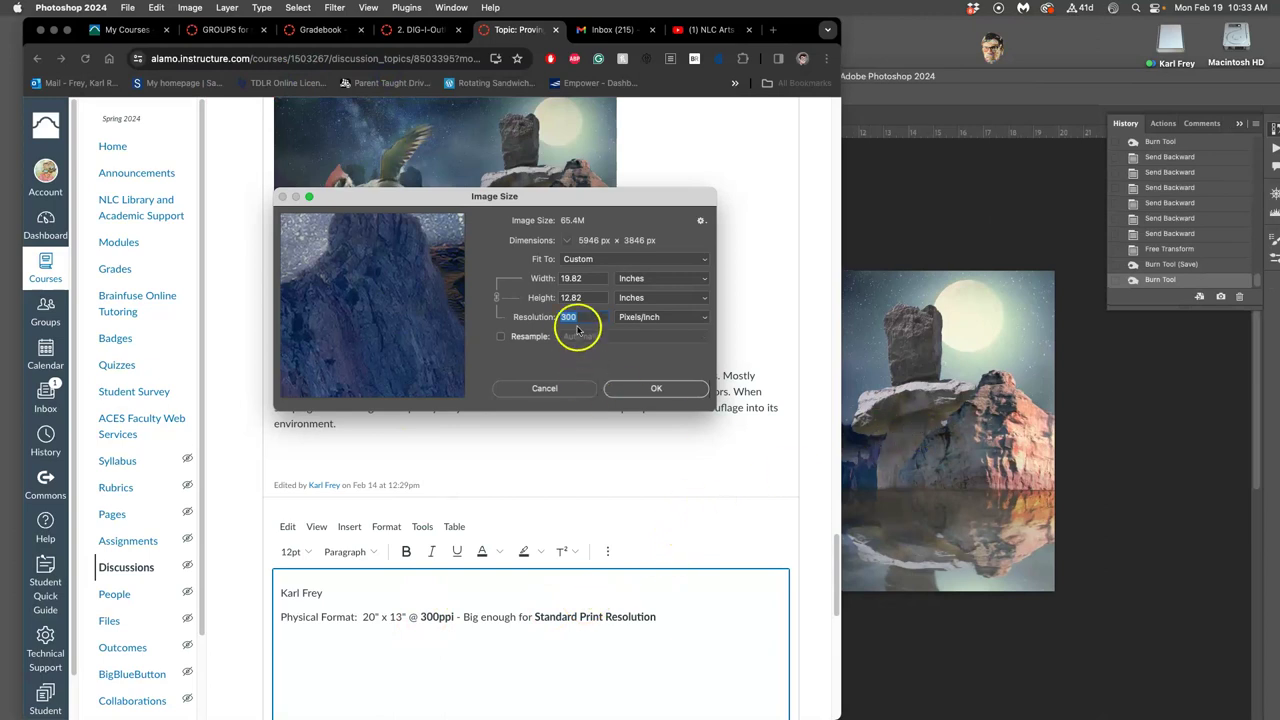
{"action": "left_click", "coordinate": [462, 619]}
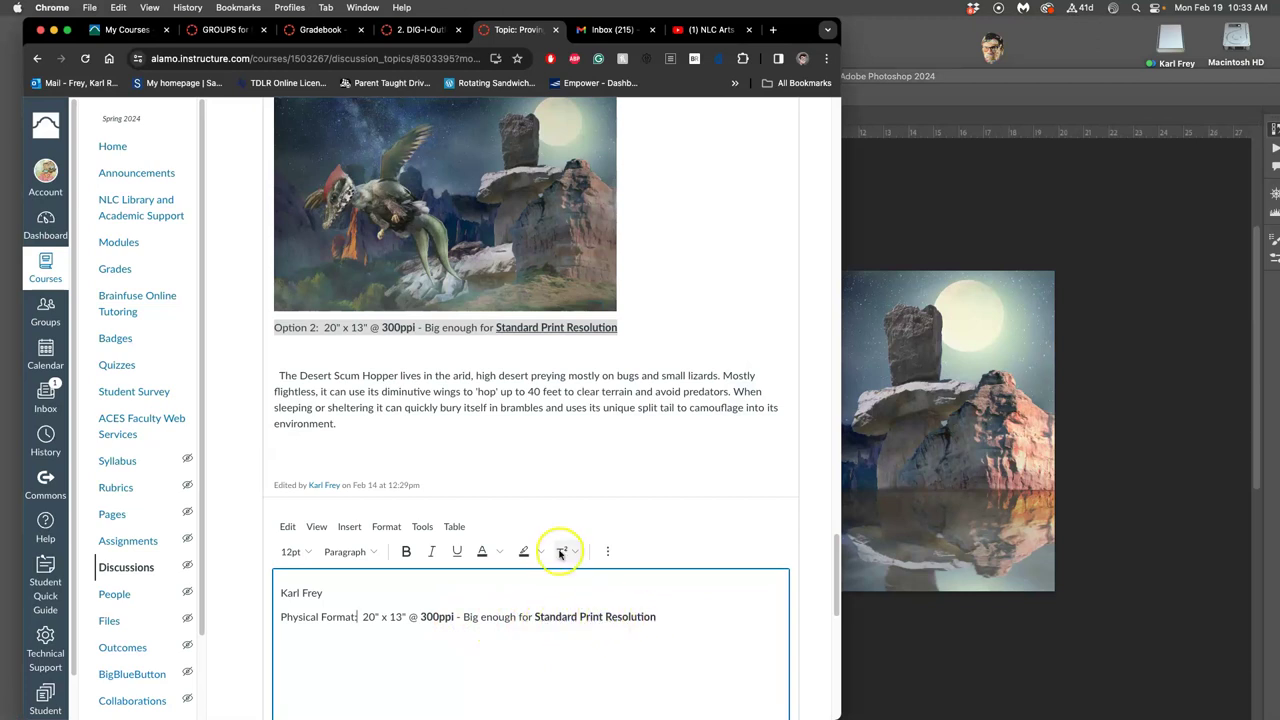
{"action": "scroll", "coordinate": [640, 517], "scroll_direction": "up", "scroll_amount": 15}
{"action": "scroll", "coordinate": [640, 514], "scroll_direction": "up", "scroll_amount": 6}
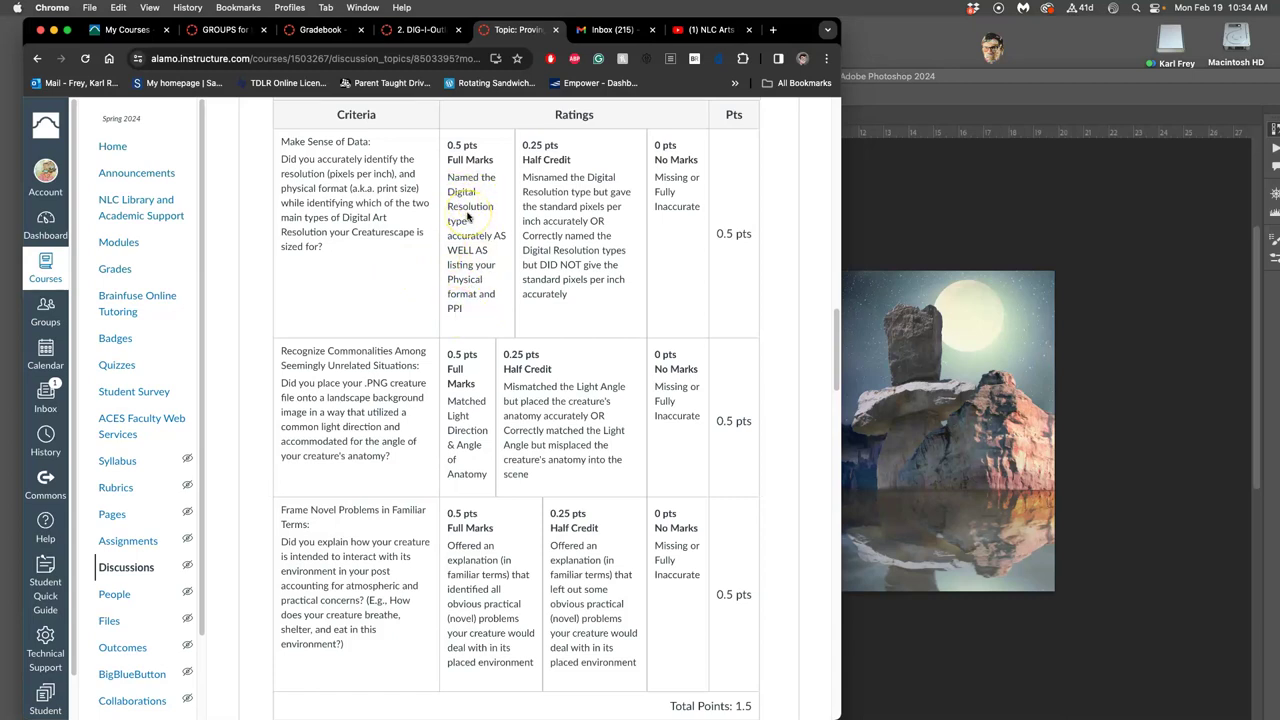
{"action": "scroll", "coordinate": [470, 285], "scroll_direction": "down", "scroll_amount": 15}
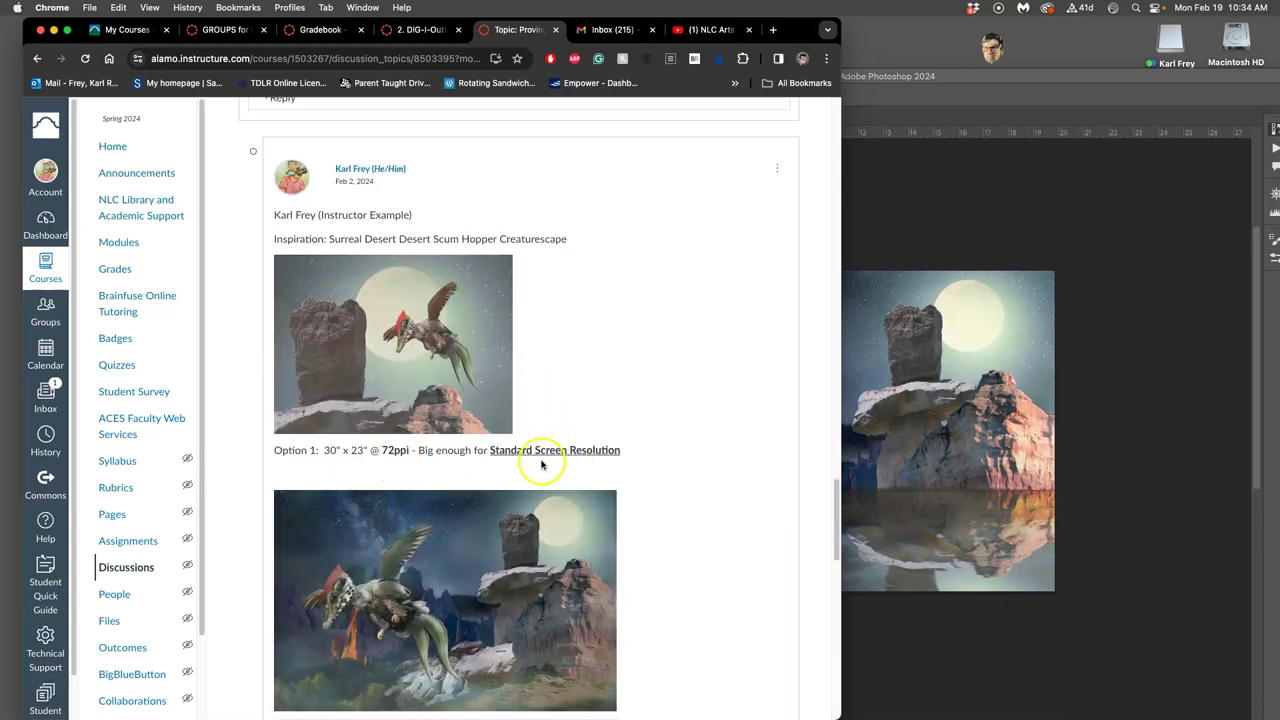
{"action": "scroll", "coordinate": [566, 457], "scroll_direction": "down", "scroll_amount": 5}
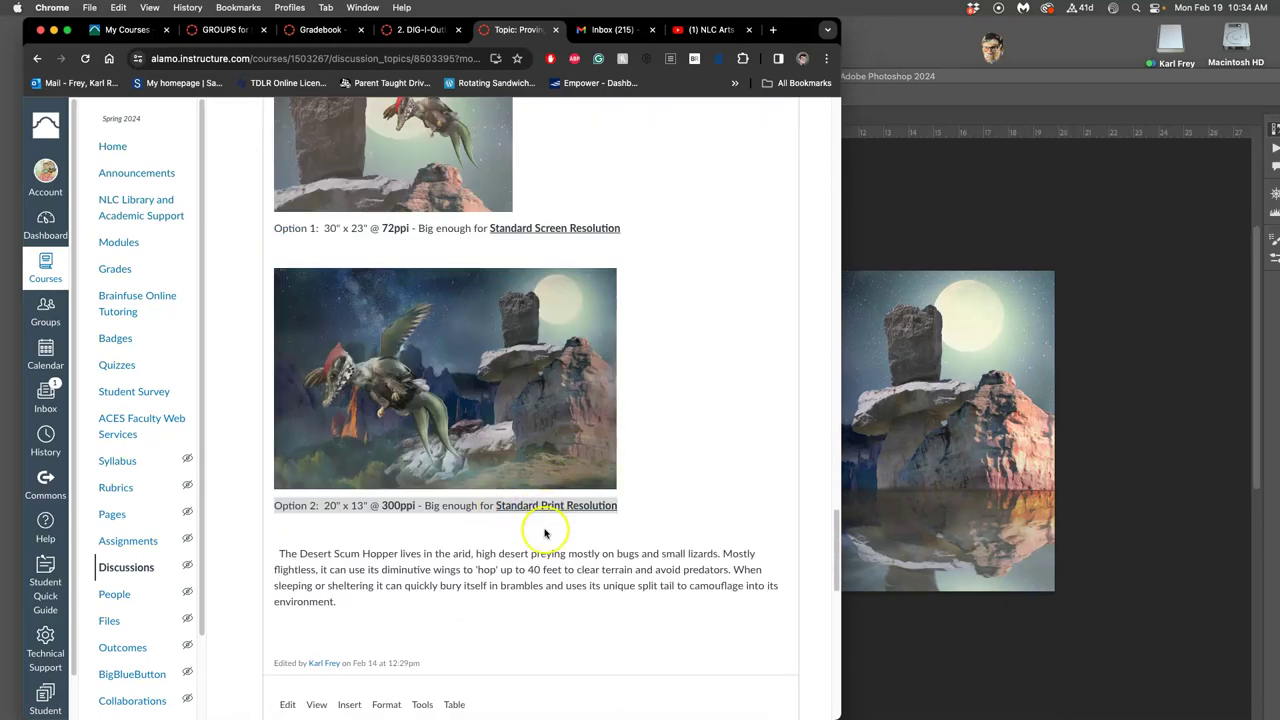
Resample the creaturescape to 7 inches wide at 300 ppi (2100 × 1358 px).
{"action": "left_click", "coordinate": [882, 408]}
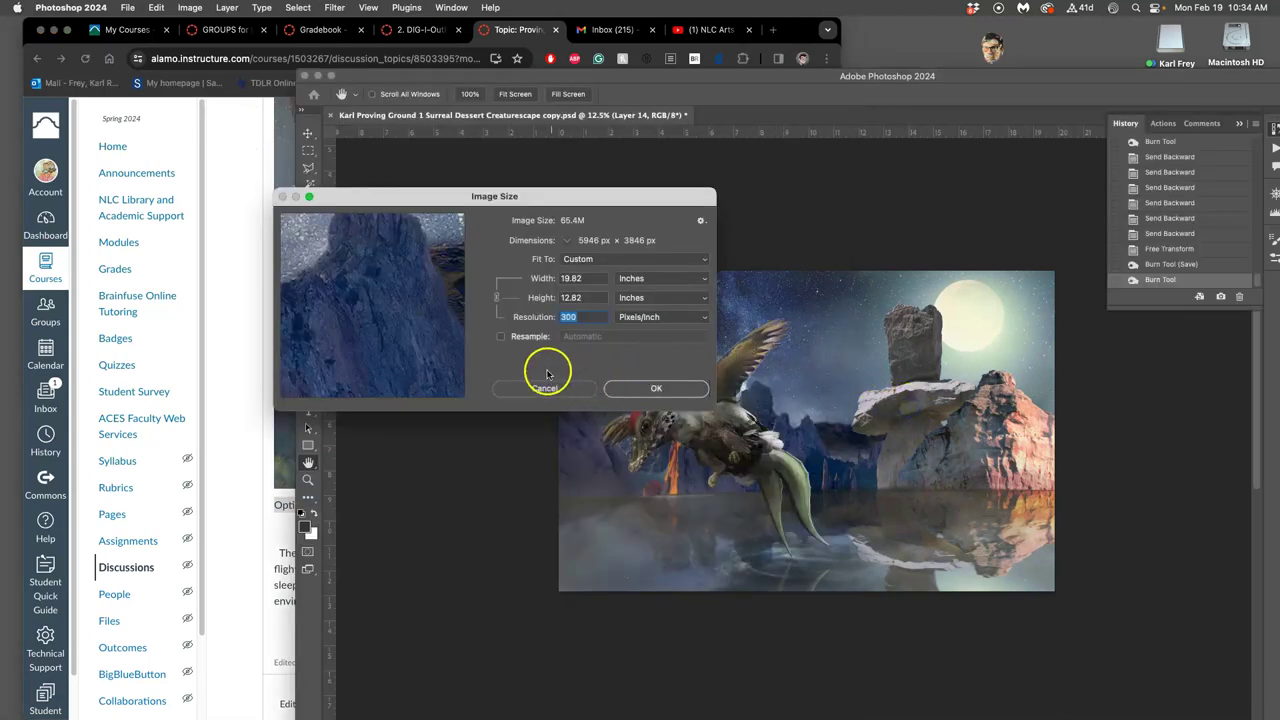
{"action": "left_click", "coordinate": [500, 337]}
{"action": "left_click_drag", "start_coordinate": [591, 280], "coordinate": [541, 279]}
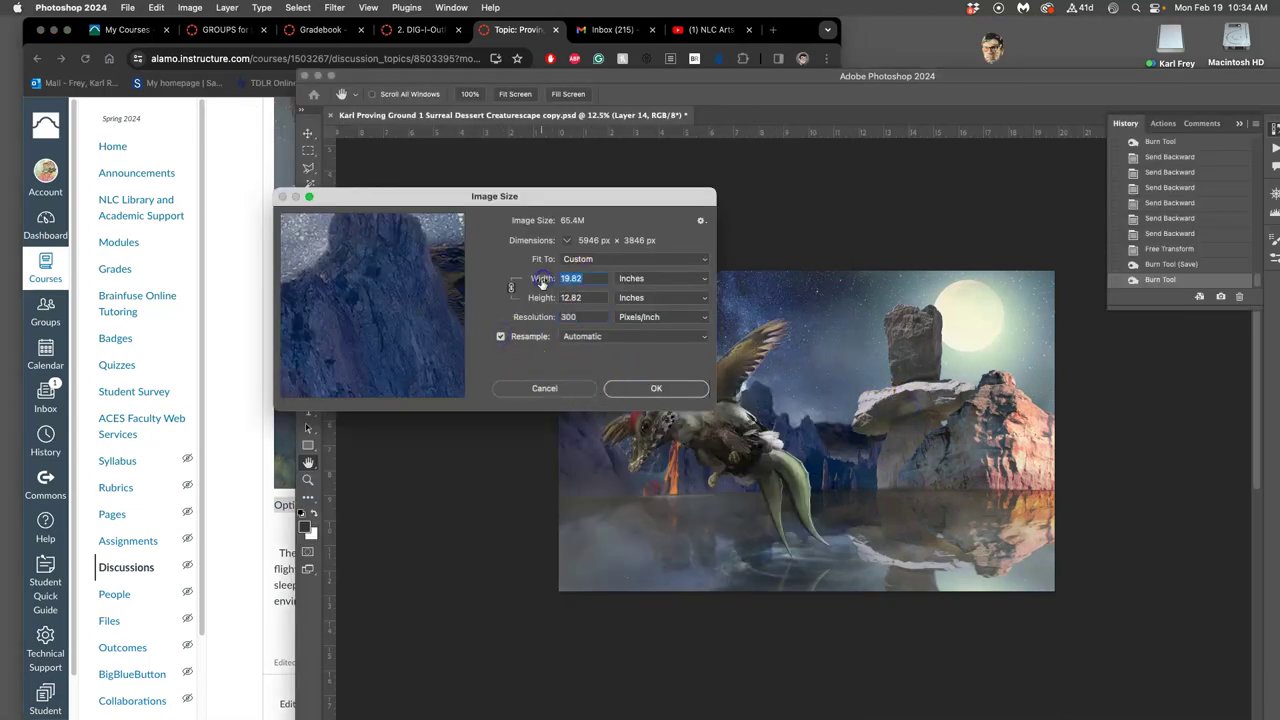
{"action": "type", "text": "7"}
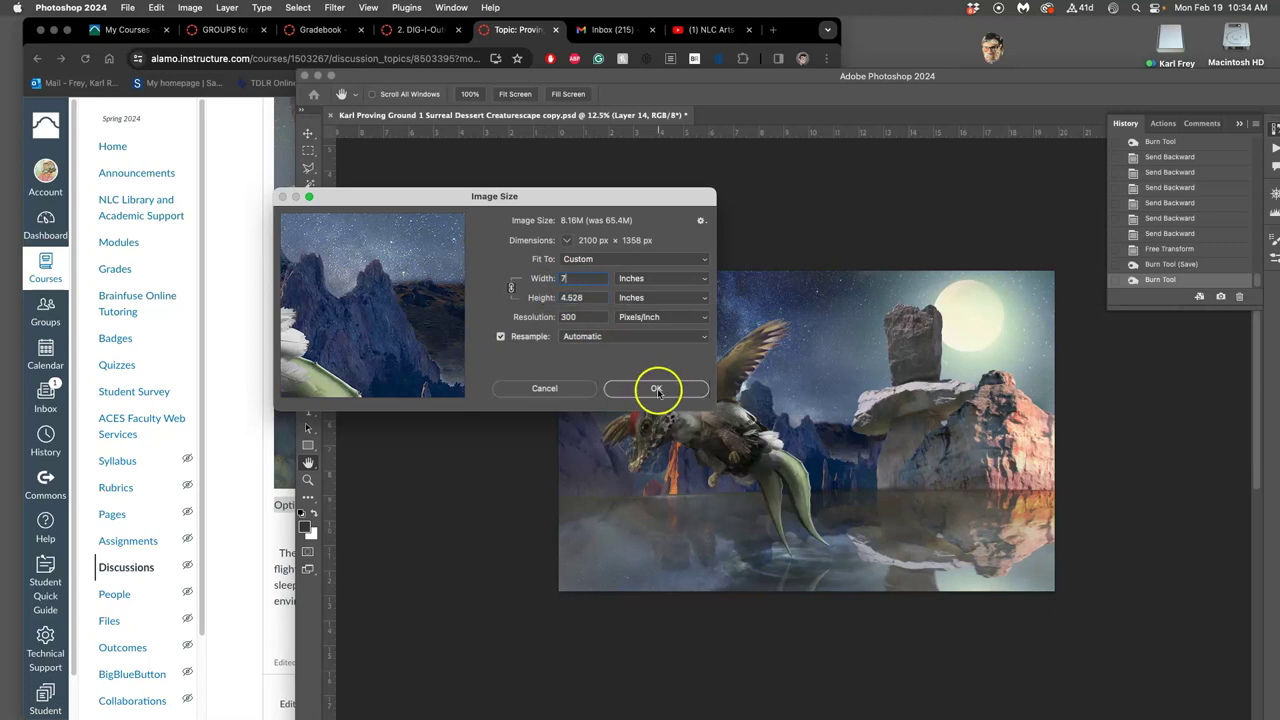
{"action": "left_click", "coordinate": [656, 389]}
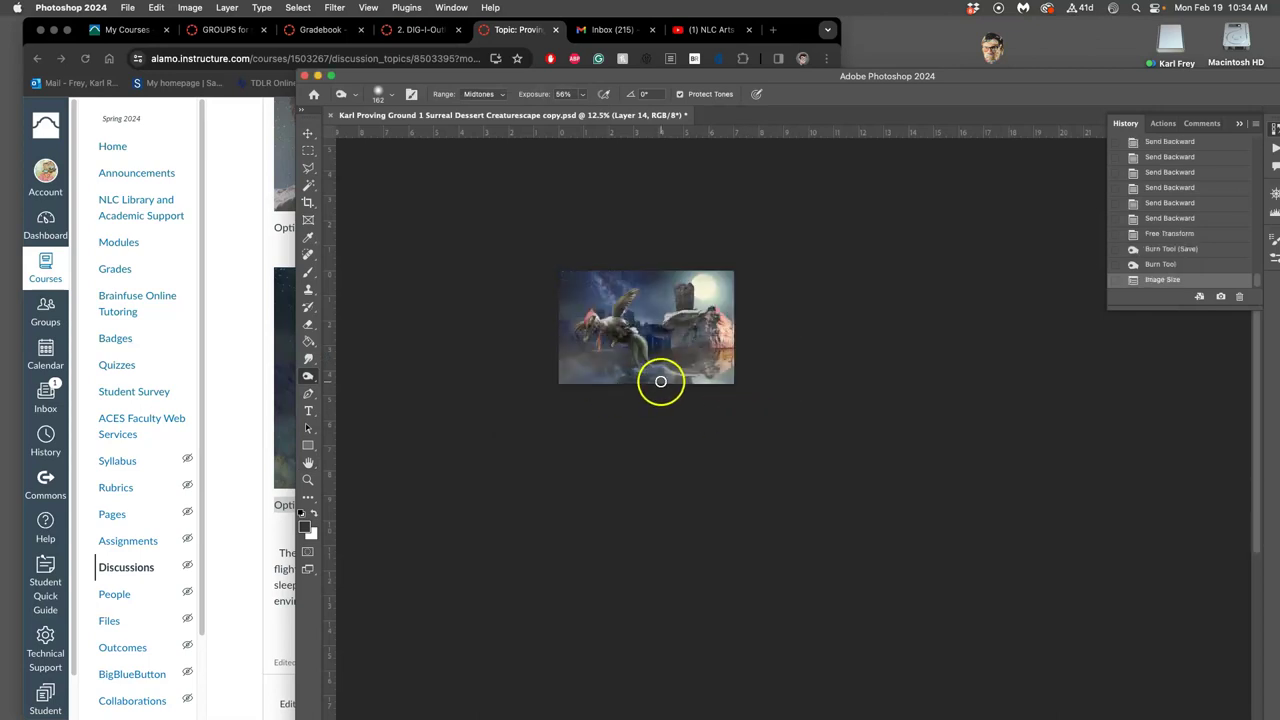
{"action": "key", "text": "super+equal"}
{"action": "scroll", "coordinate": [661, 381], "scroll_direction": "up", "scroll_amount": 10}
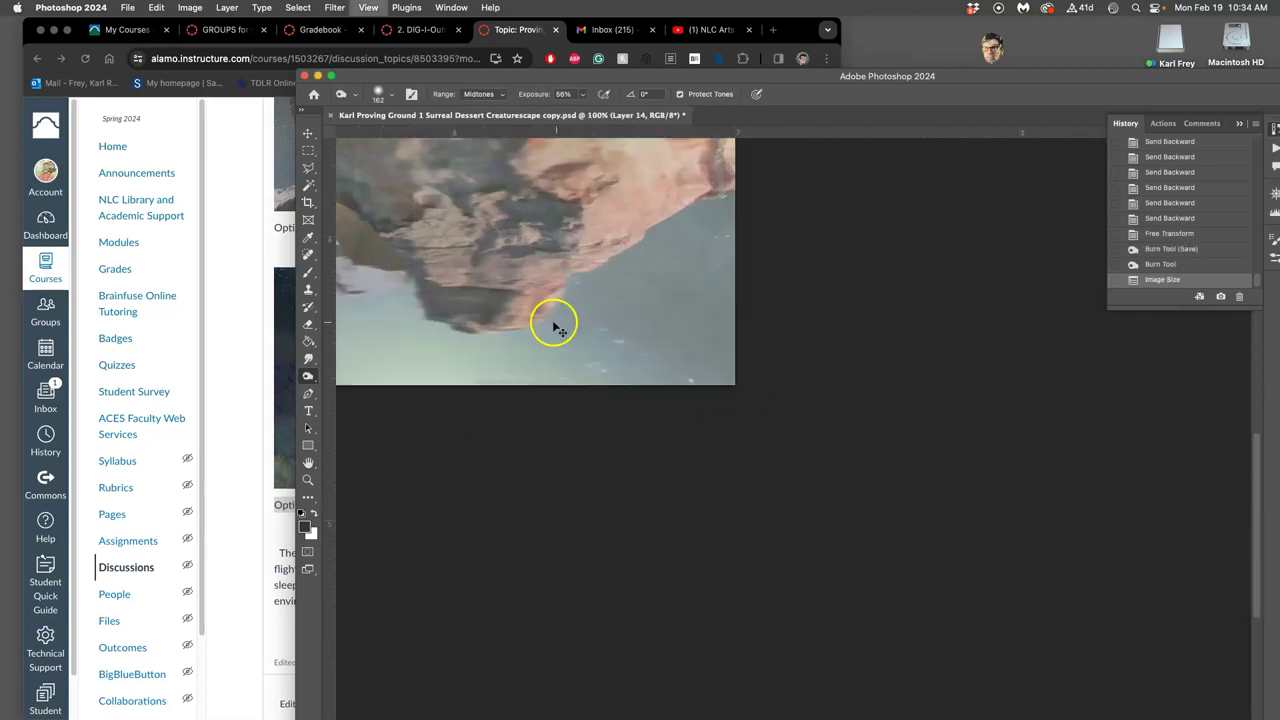
{"action": "scroll", "coordinate": [547, 320], "scroll_direction": "up", "scroll_amount": 5}
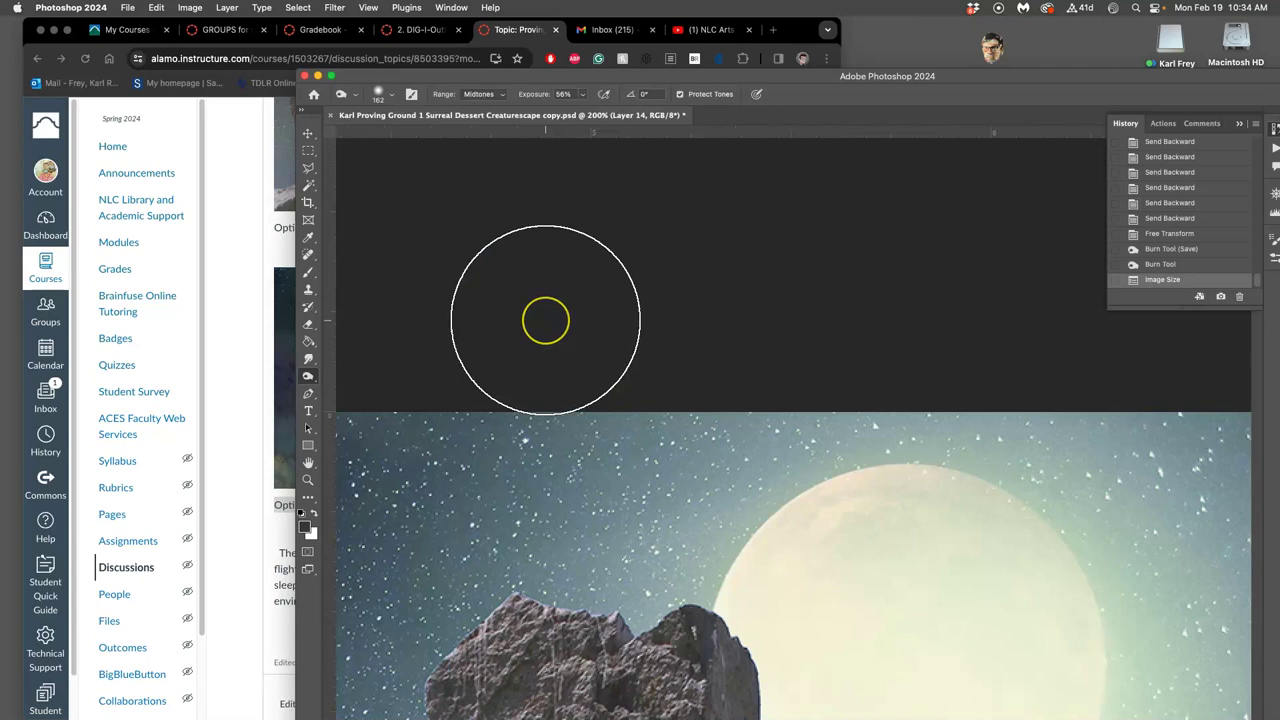
{"action": "scroll", "coordinate": [547, 325], "scroll_direction": "down", "scroll_amount": 4}
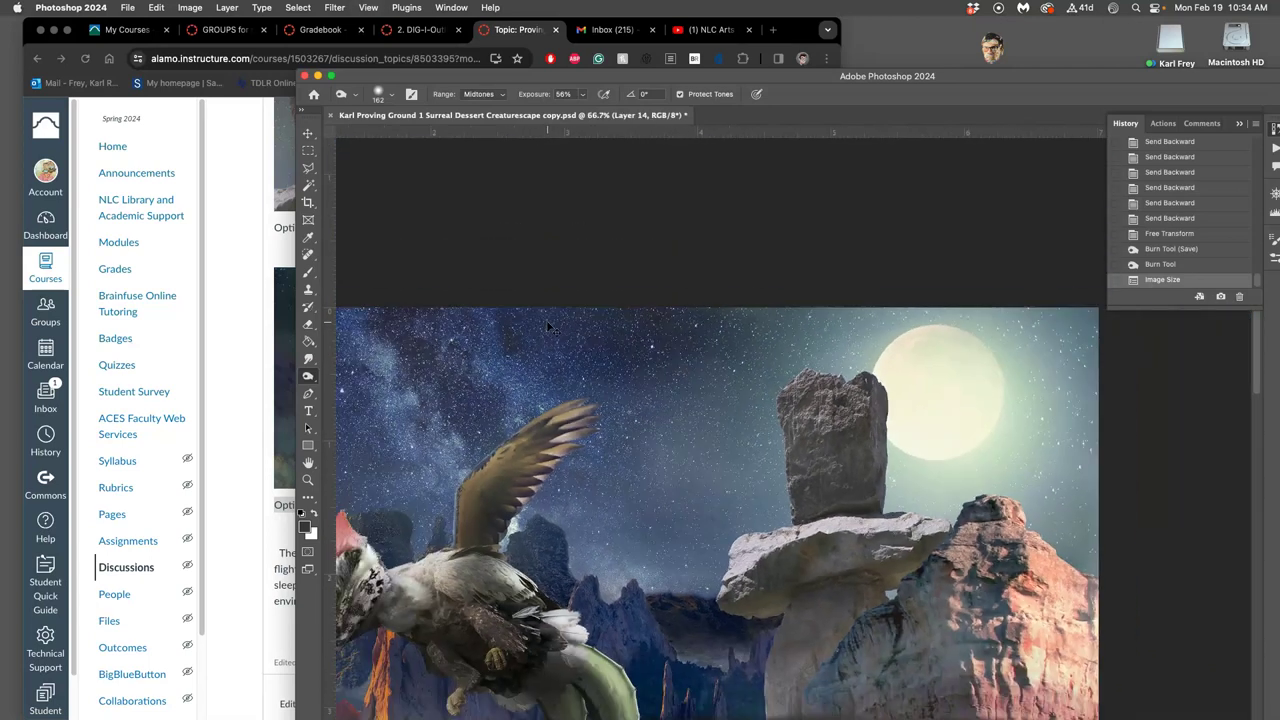
With Resample off, compare print sizes at 350, 300 and 72 pixels/inch.
{"action": "left_click", "coordinate": [190, 7]}
{"action": "left_click", "coordinate": [206, 107]}
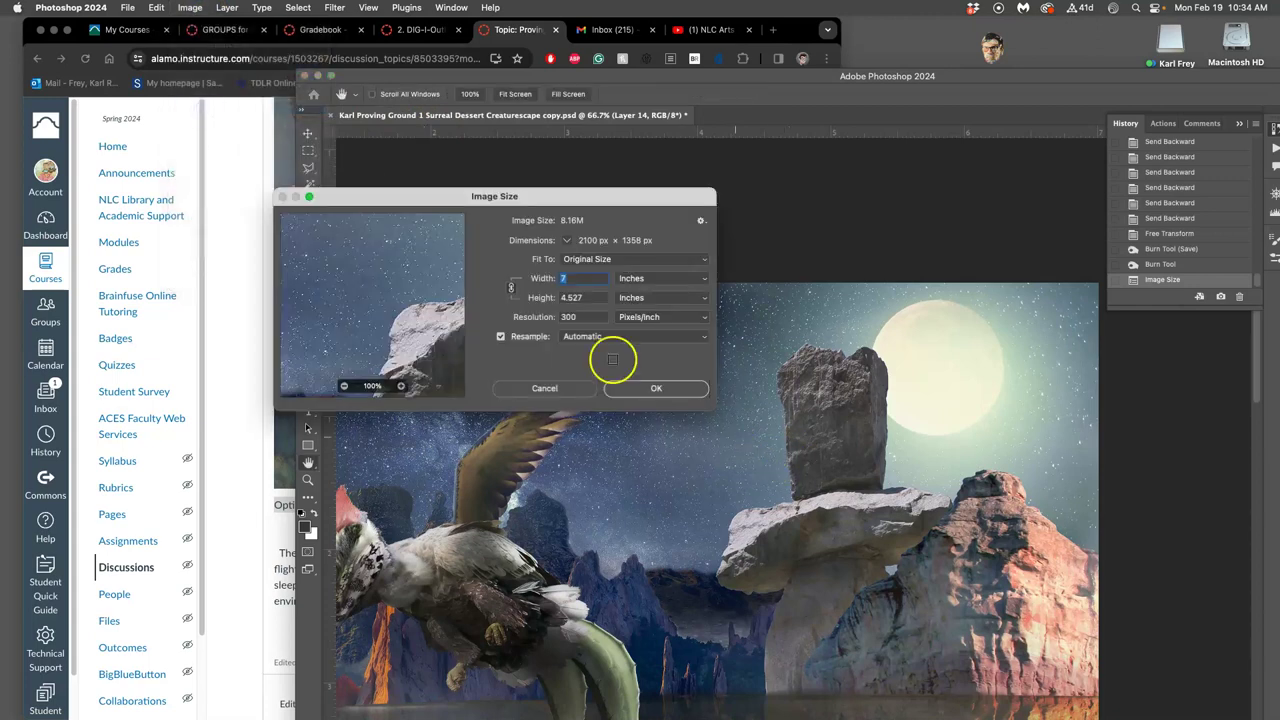
{"action": "left_click", "coordinate": [501, 336]}
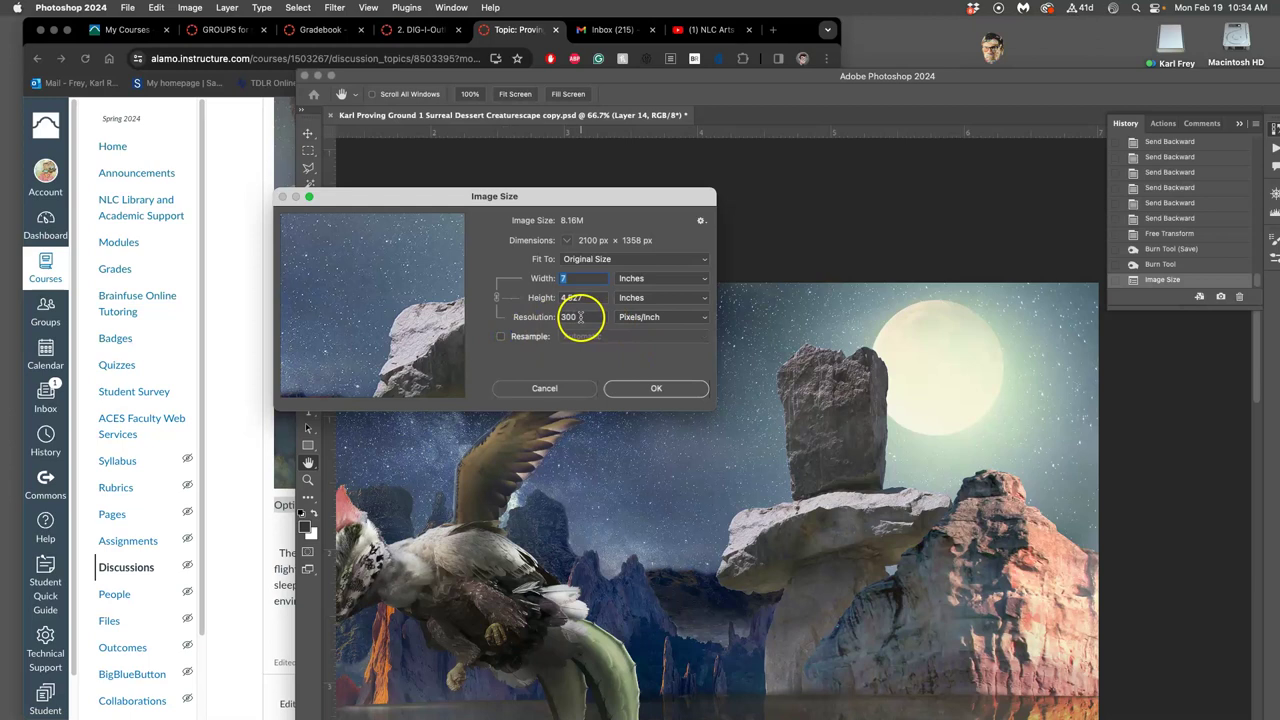
{"action": "type", "text": "350"}
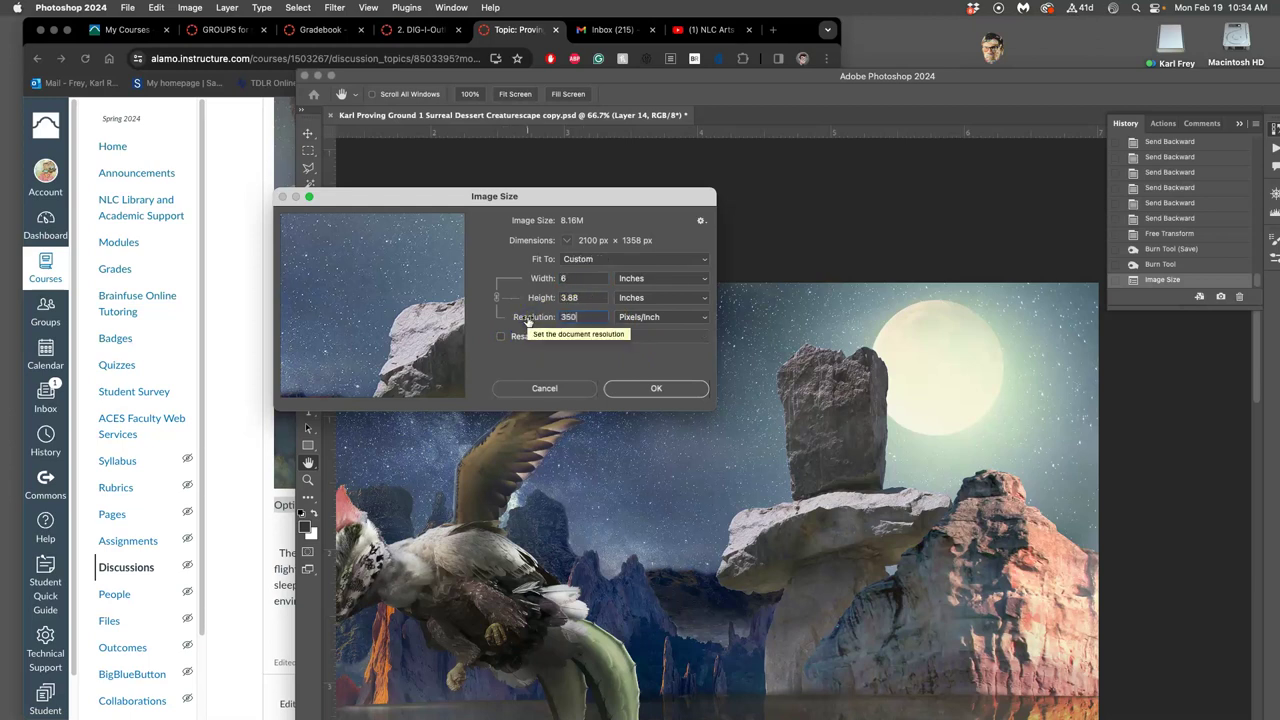
{"action": "left_click", "coordinate": [580, 318]}
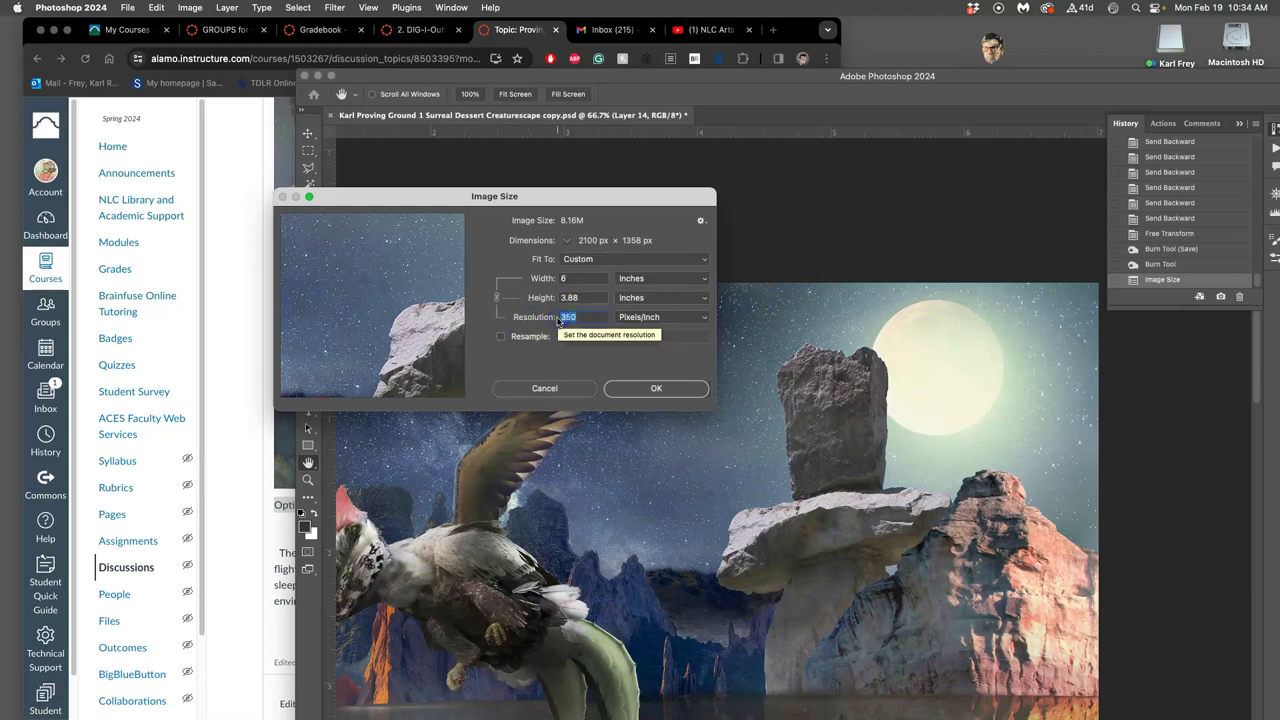
{"action": "left_click", "coordinate": [571, 287]}
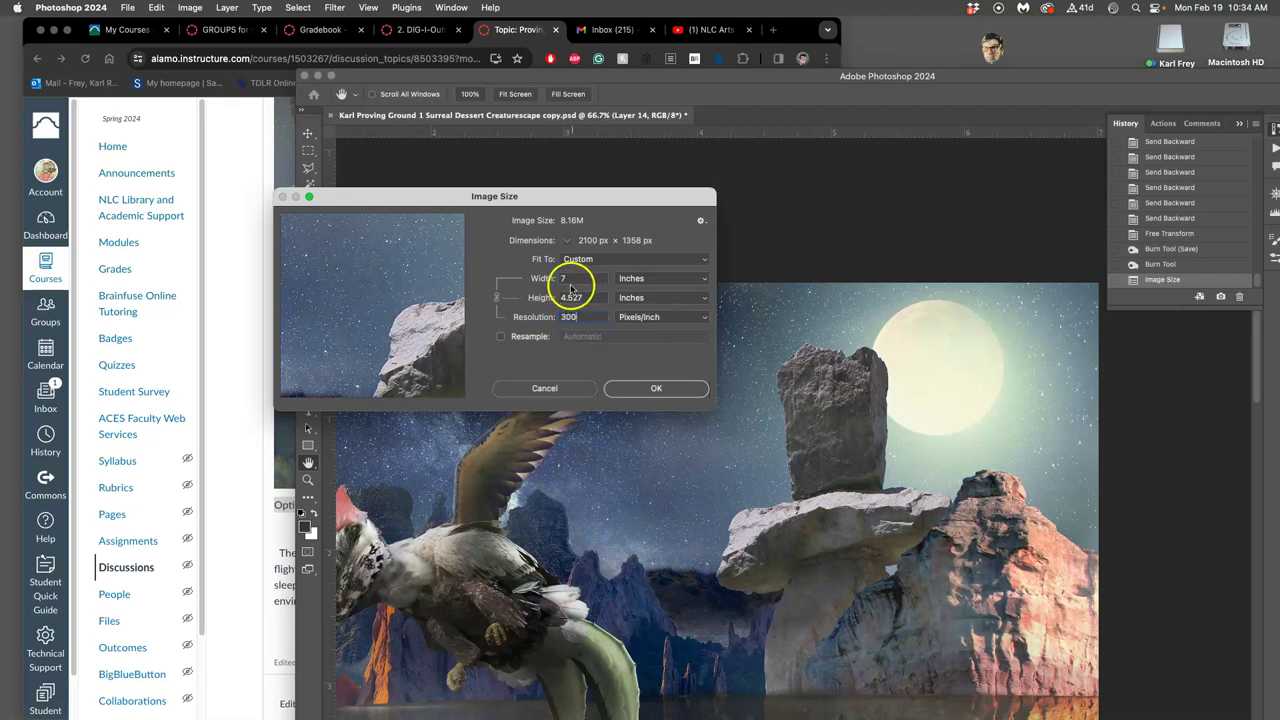
{"action": "left_click", "coordinate": [570, 275]}
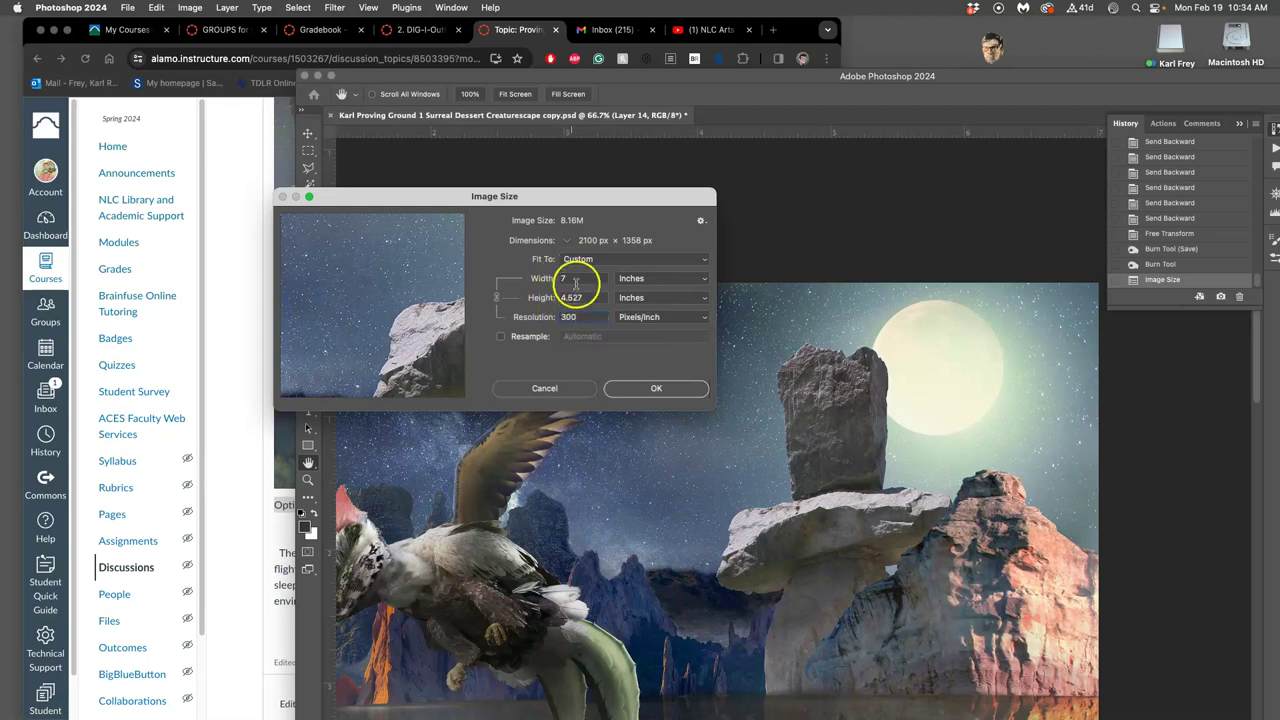
{"action": "left_click_drag", "start_coordinate": [594, 317], "coordinate": [570, 318]}
{"action": "type", "text": "72"}
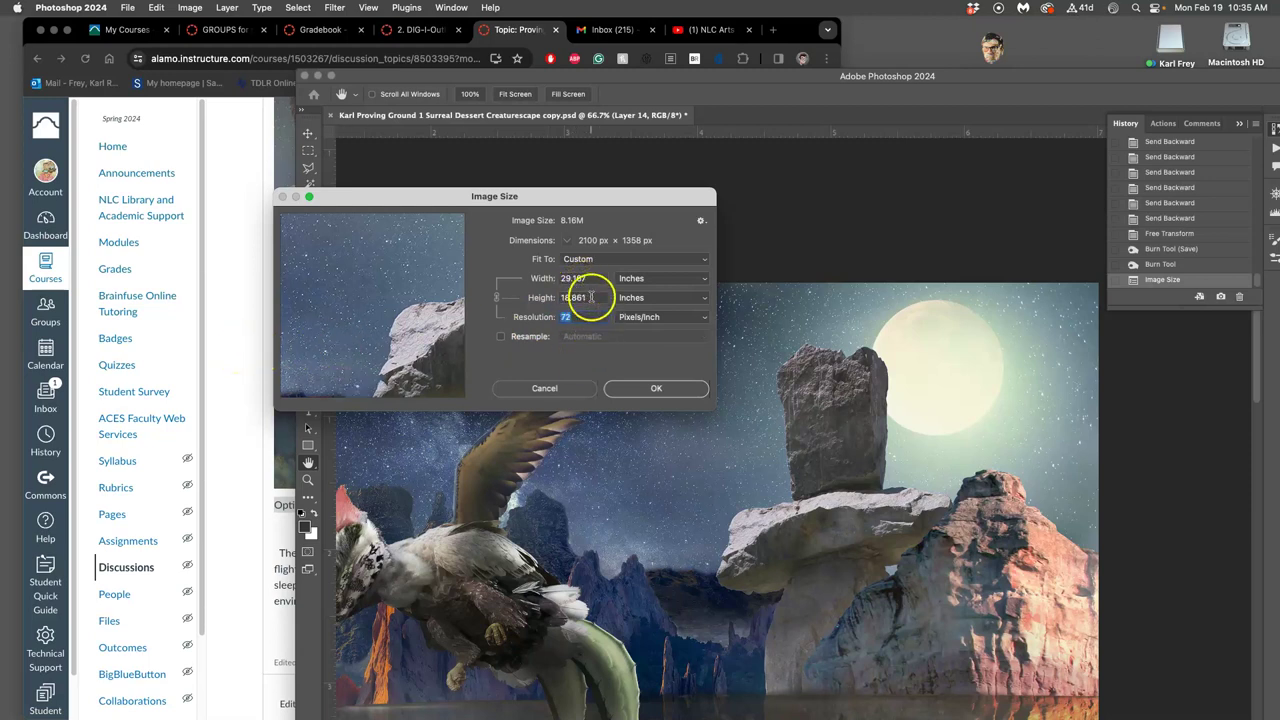
Show the Option 1 caption (30" x 23" @ 72ppi) in Canvas for comparison.
{"action": "left_click", "coordinate": [233, 310]}
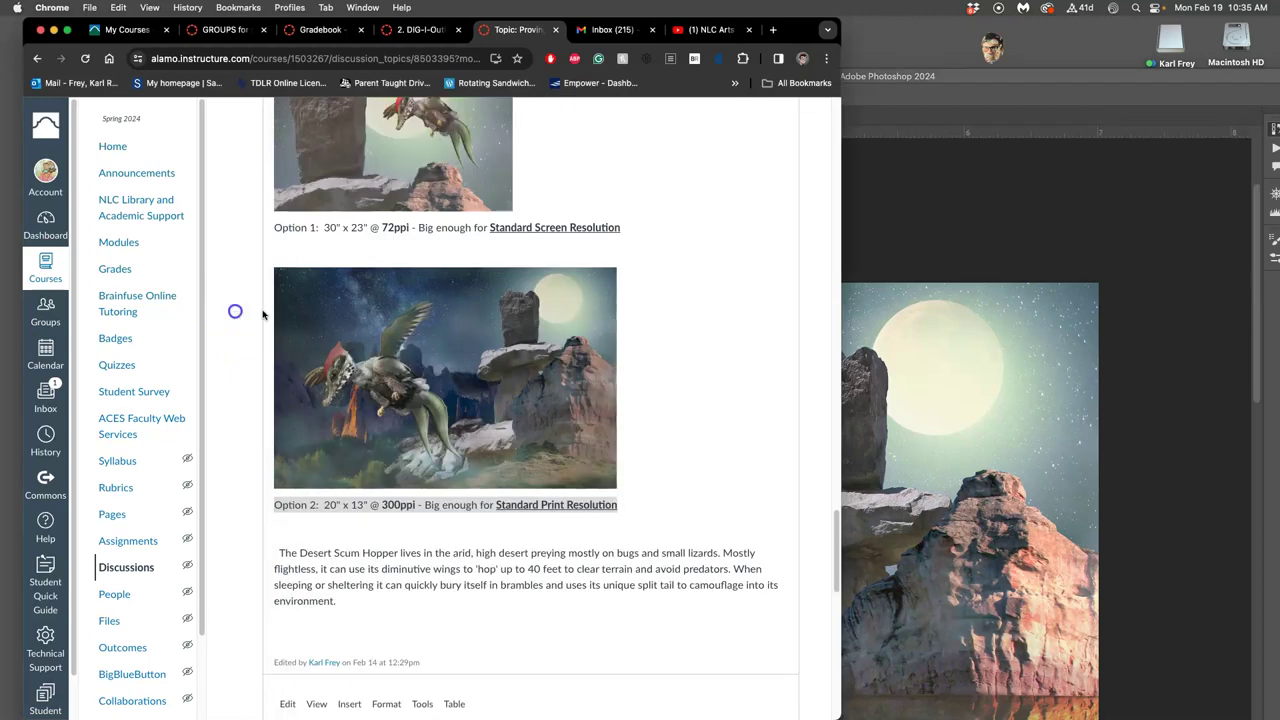
{"action": "scroll", "coordinate": [481, 297], "scroll_direction": "up", "scroll_amount": 3}
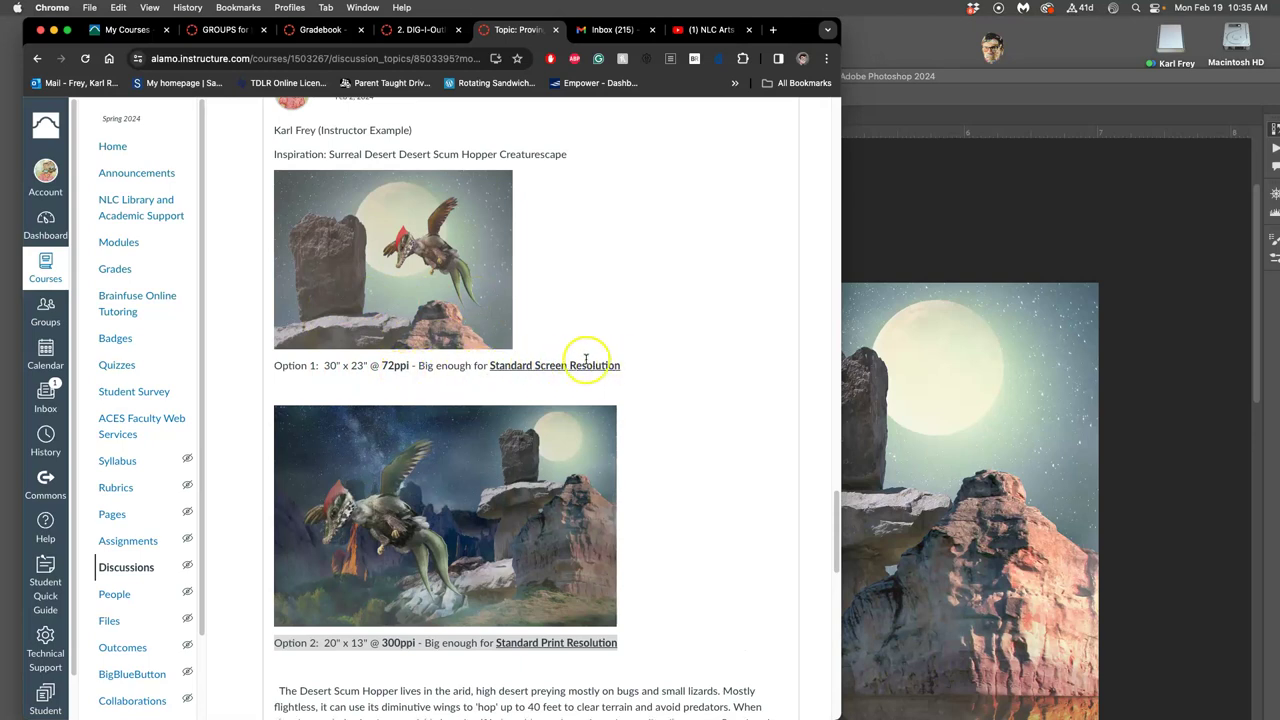
{"action": "left_click", "coordinate": [868, 294]}
Check the height at 72 ppi, cancel Image Size, and close the creaturescape without saving.
{"action": "key", "text": "super+alt+i"}
{"action": "double_click", "coordinate": [582, 316]}
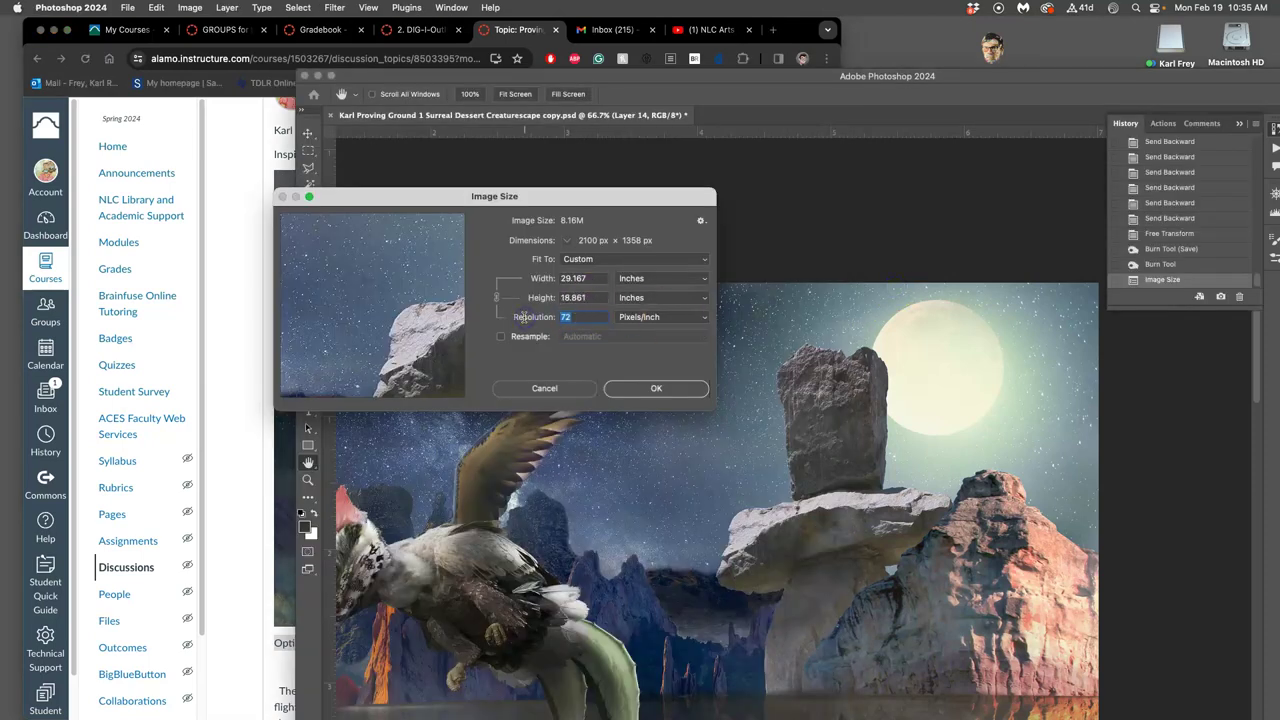
{"action": "left_click", "coordinate": [571, 297]}
{"action": "left_click", "coordinate": [579, 393]}
{"action": "left_click", "coordinate": [571, 390]}
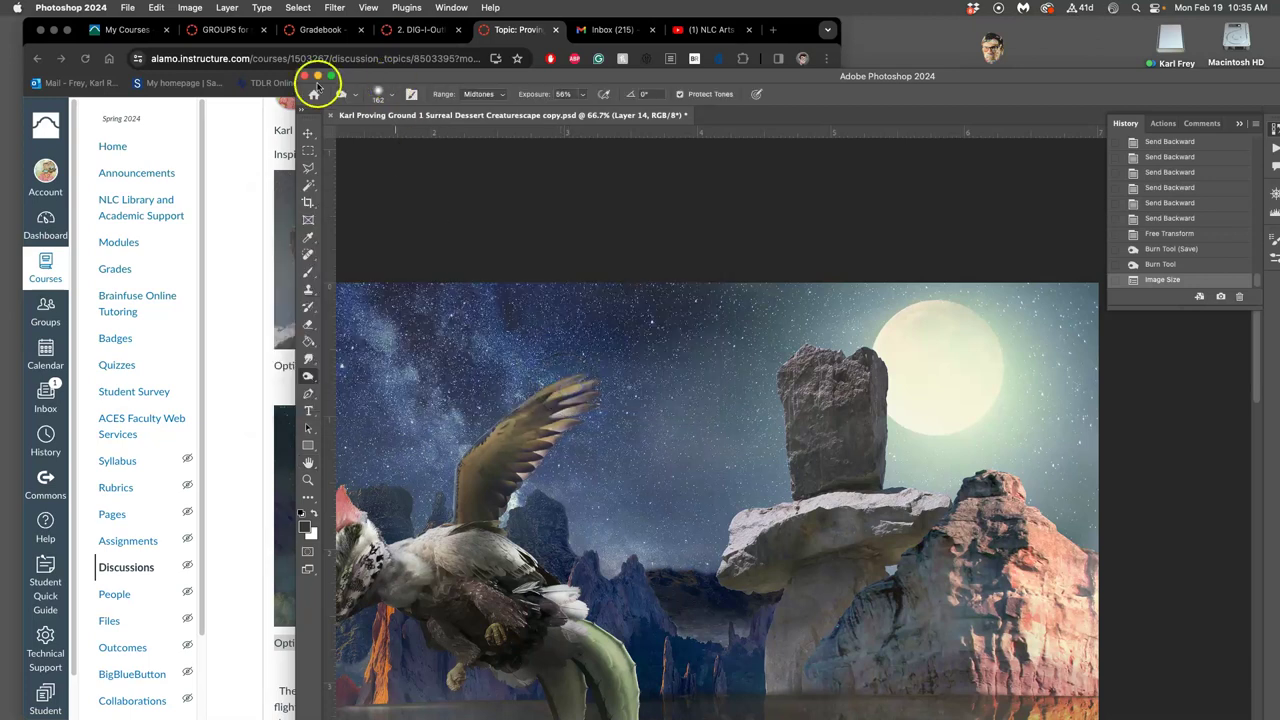
{"action": "left_click", "coordinate": [341, 116]}
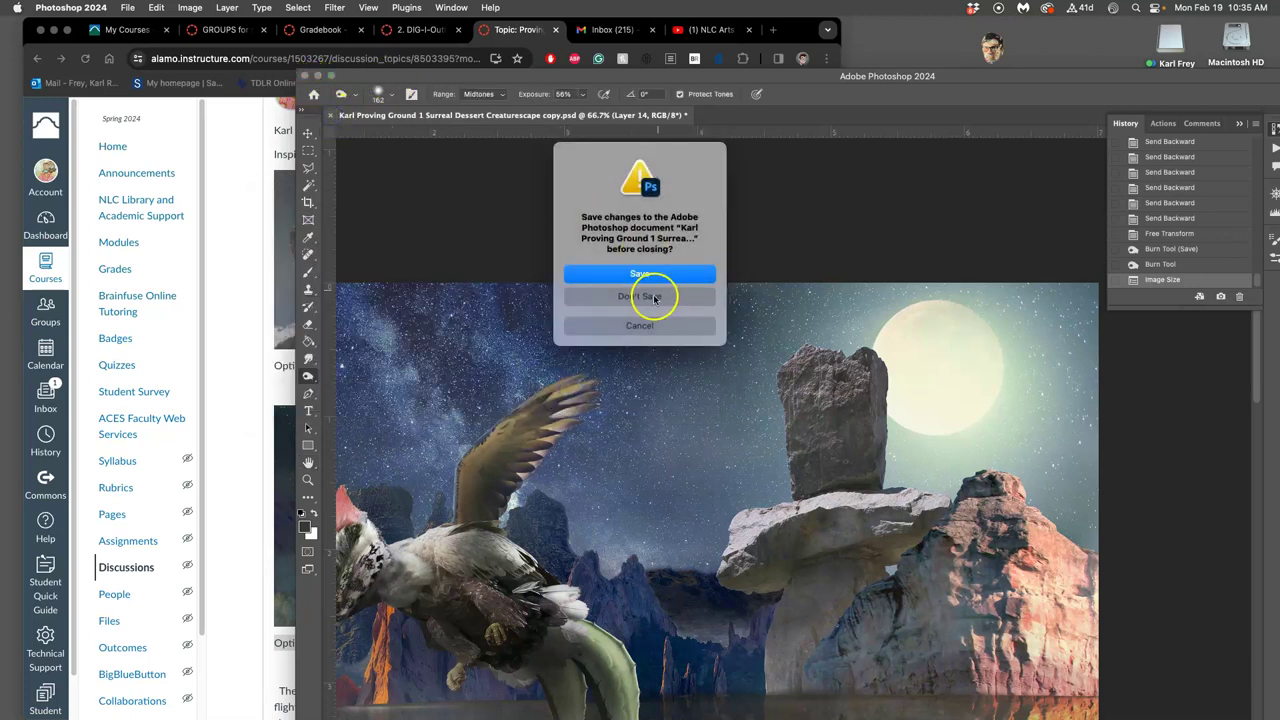
{"action": "left_click", "coordinate": [651, 297]}
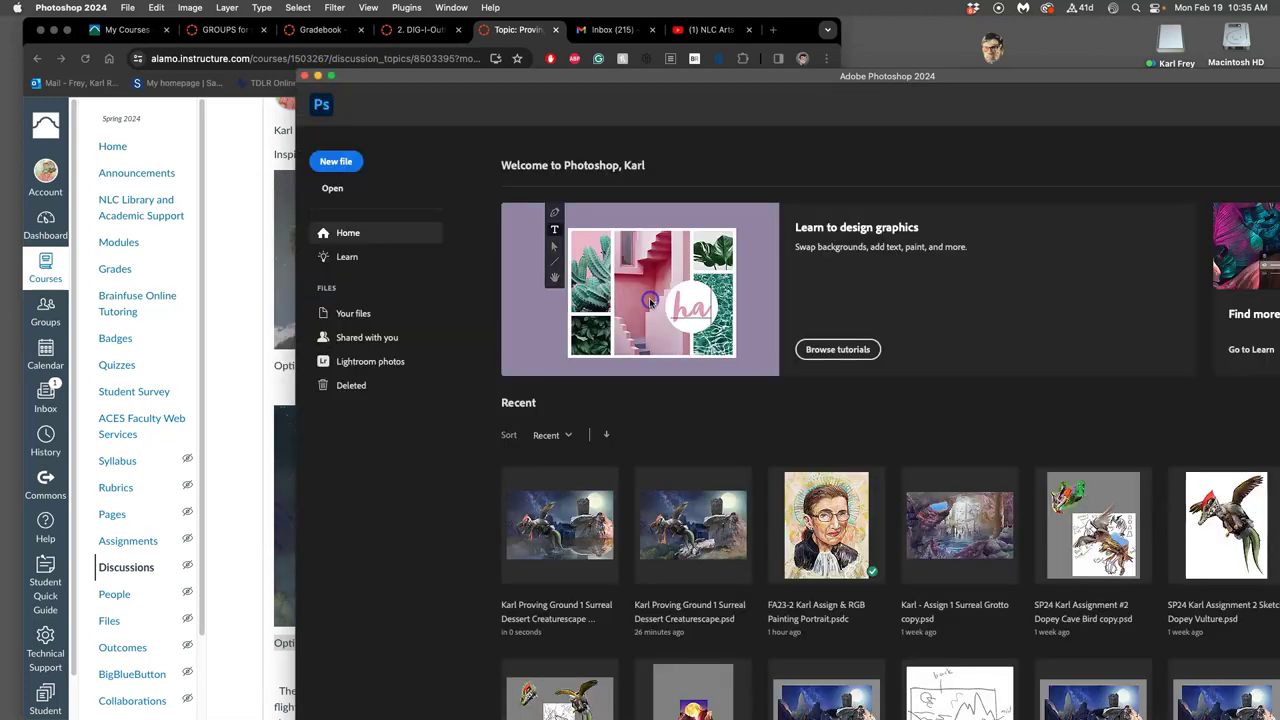
Quit Photoshop and return to the Canvas reply draft.
{"action": "left_click", "coordinate": [305, 78]}
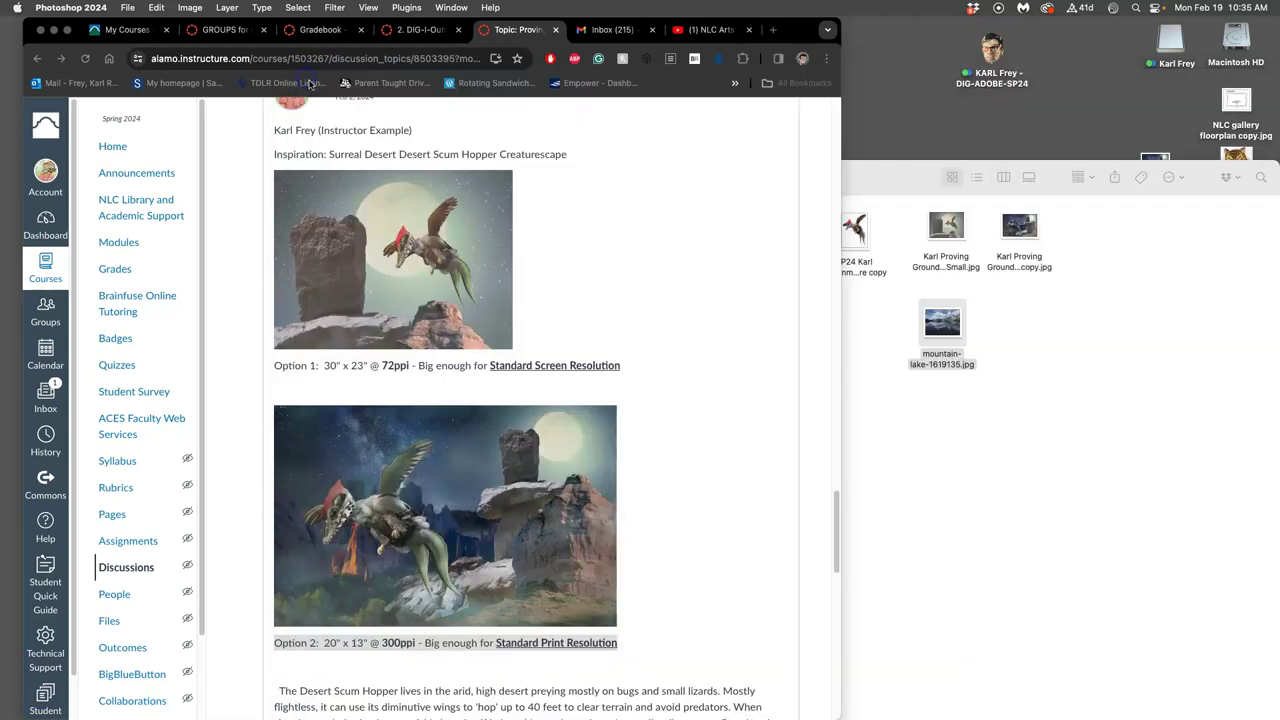
{"action": "left_click", "coordinate": [700, 300]}
{"action": "scroll", "coordinate": [643, 361], "scroll_direction": "down", "scroll_amount": 3}
{"action": "scroll", "coordinate": [643, 361], "scroll_direction": "down", "scroll_amount": 5}
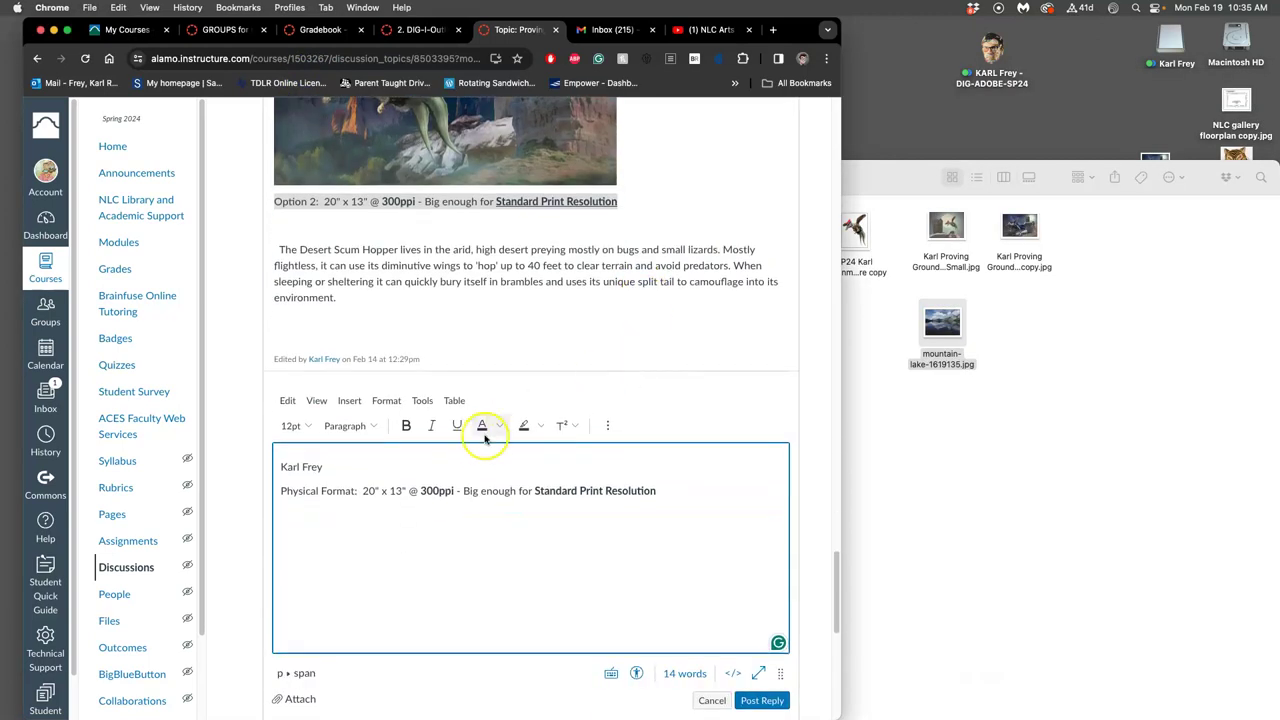
Add a blank line under the name and drop the creaturescape JPEG there.
{"action": "left_click", "coordinate": [659, 492]}
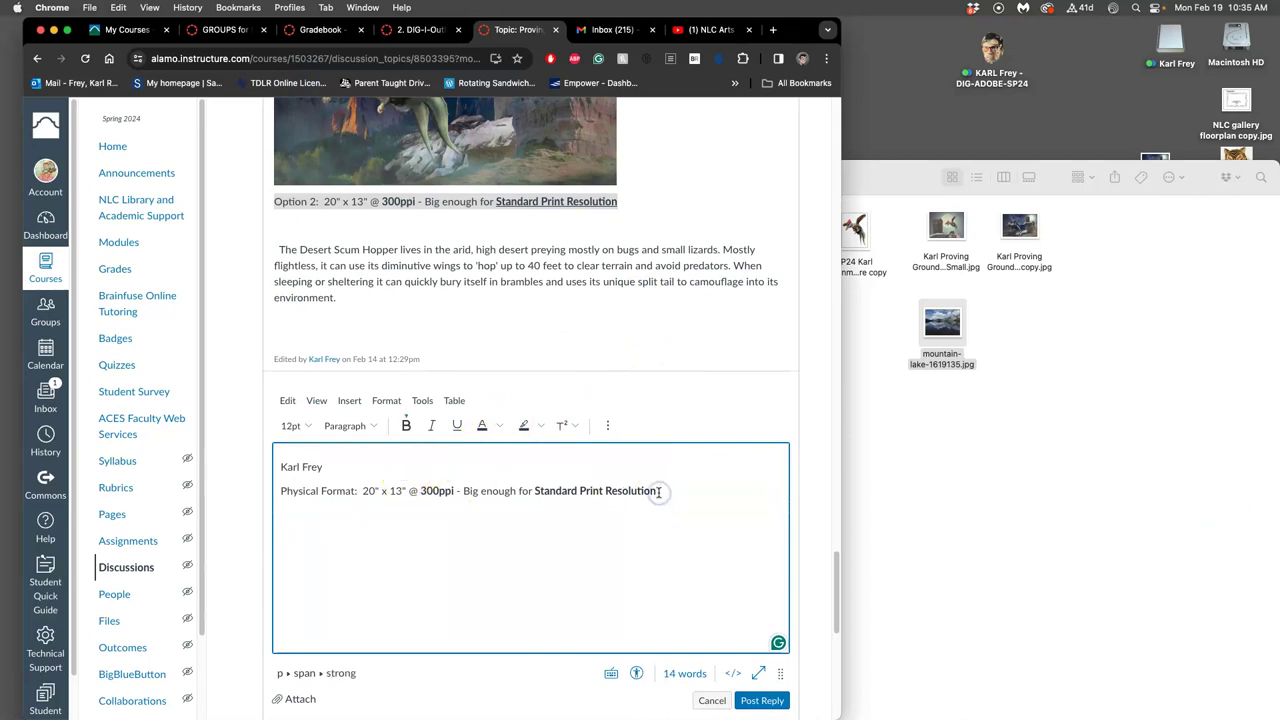
{"action": "left_click", "coordinate": [343, 467]}
{"action": "key", "text": "Return"}
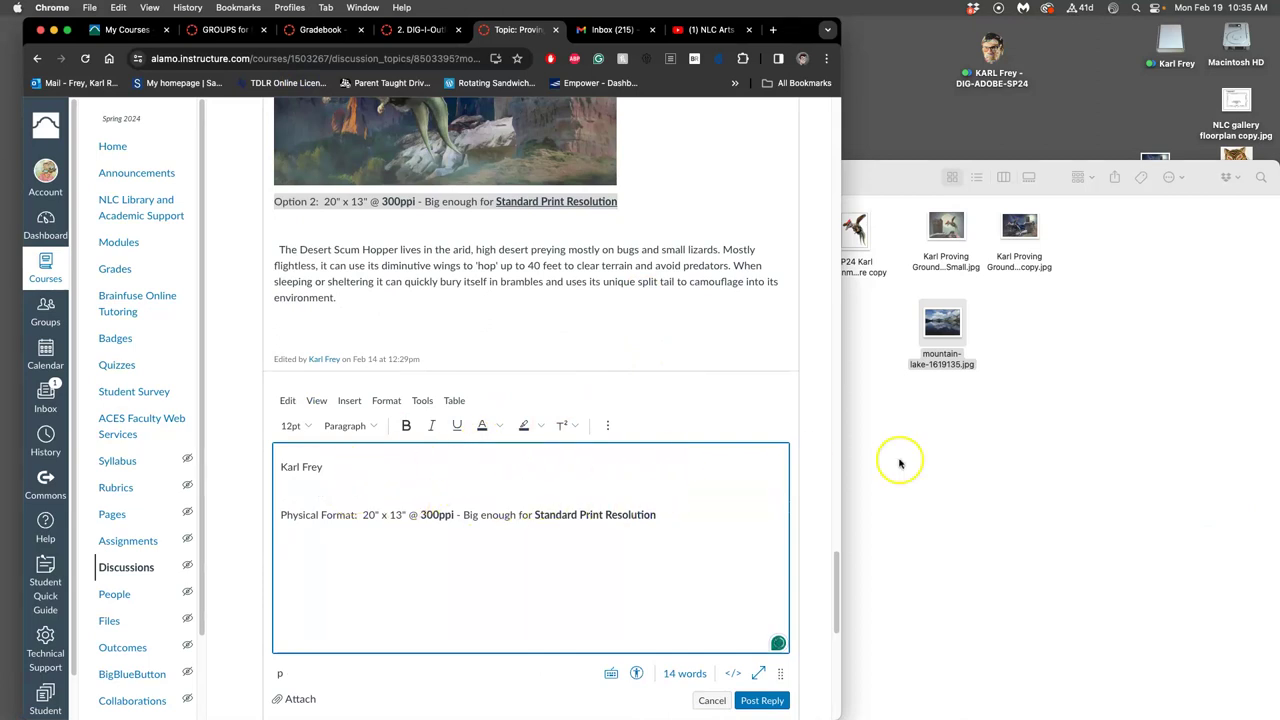
{"action": "left_click", "coordinate": [981, 460]}
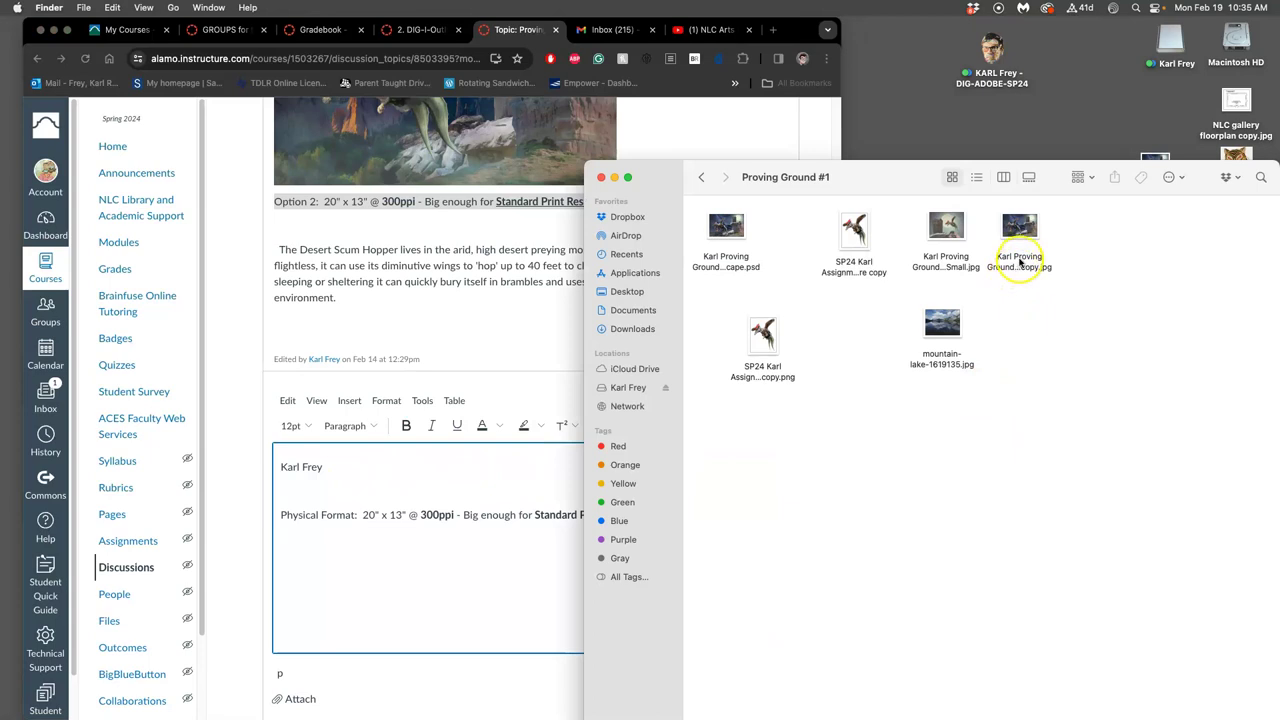
{"action": "left_click_drag", "start_coordinate": [1020, 262], "coordinate": [406, 553]}
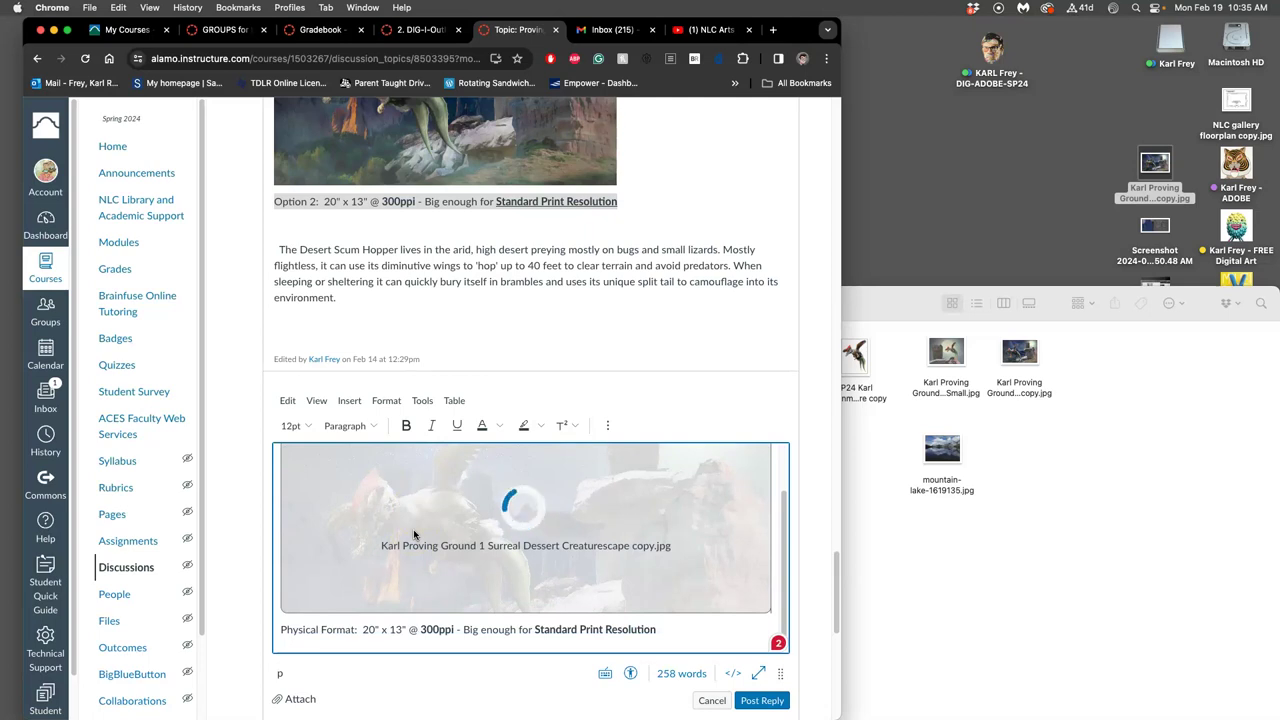
Drag the reply image's corner to shrink it to about 473 × 306, then 465 × 301.
{"action": "key", "text": "F11"}
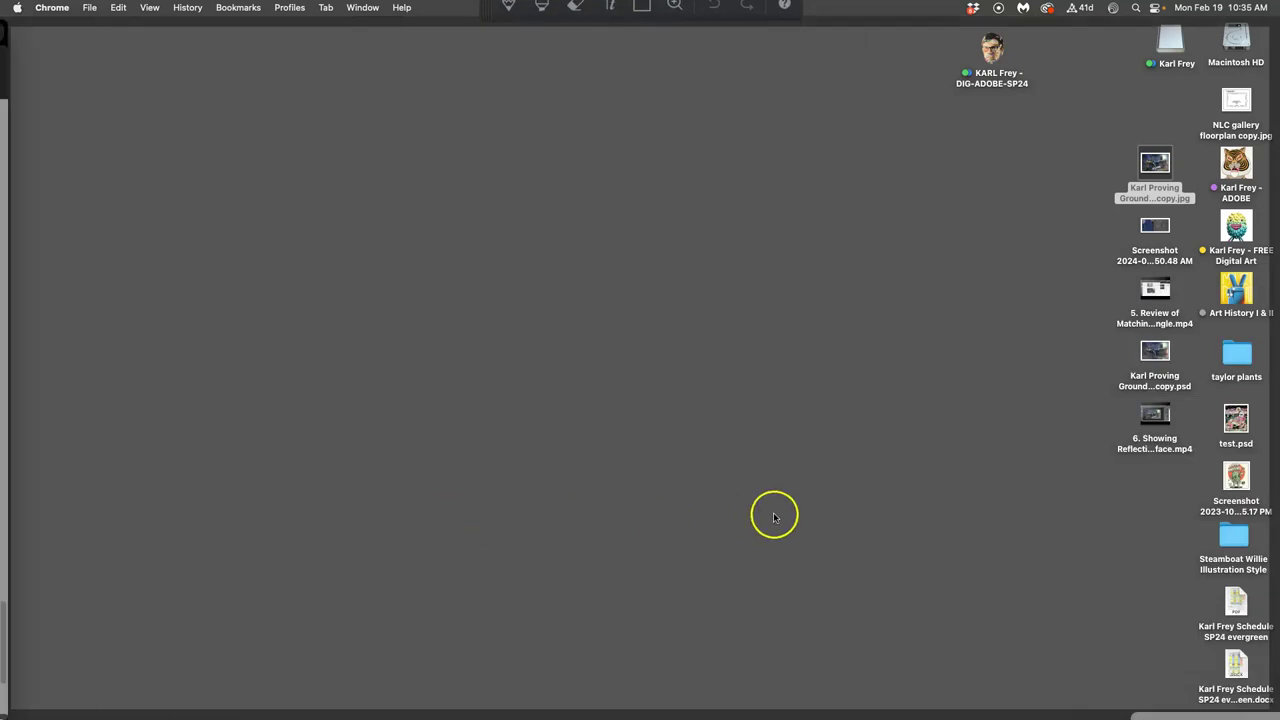
{"action": "key", "text": "F11"}
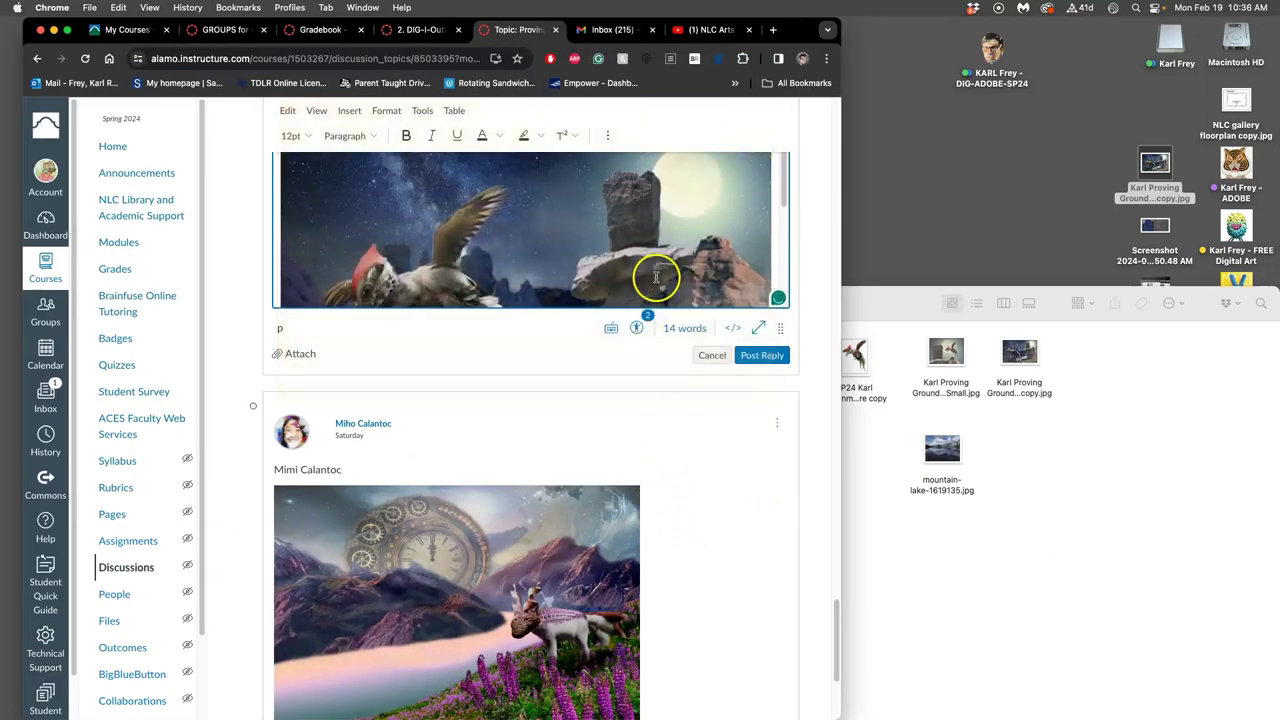
{"action": "scroll", "coordinate": [551, 245], "scroll_direction": "up", "scroll_amount": 2}
{"action": "left_click", "coordinate": [621, 296]}
{"action": "left_click_drag", "start_coordinate": [768, 266], "coordinate": [592, 292]}
{"action": "scroll", "coordinate": [605, 330], "scroll_direction": "down", "scroll_amount": 1}
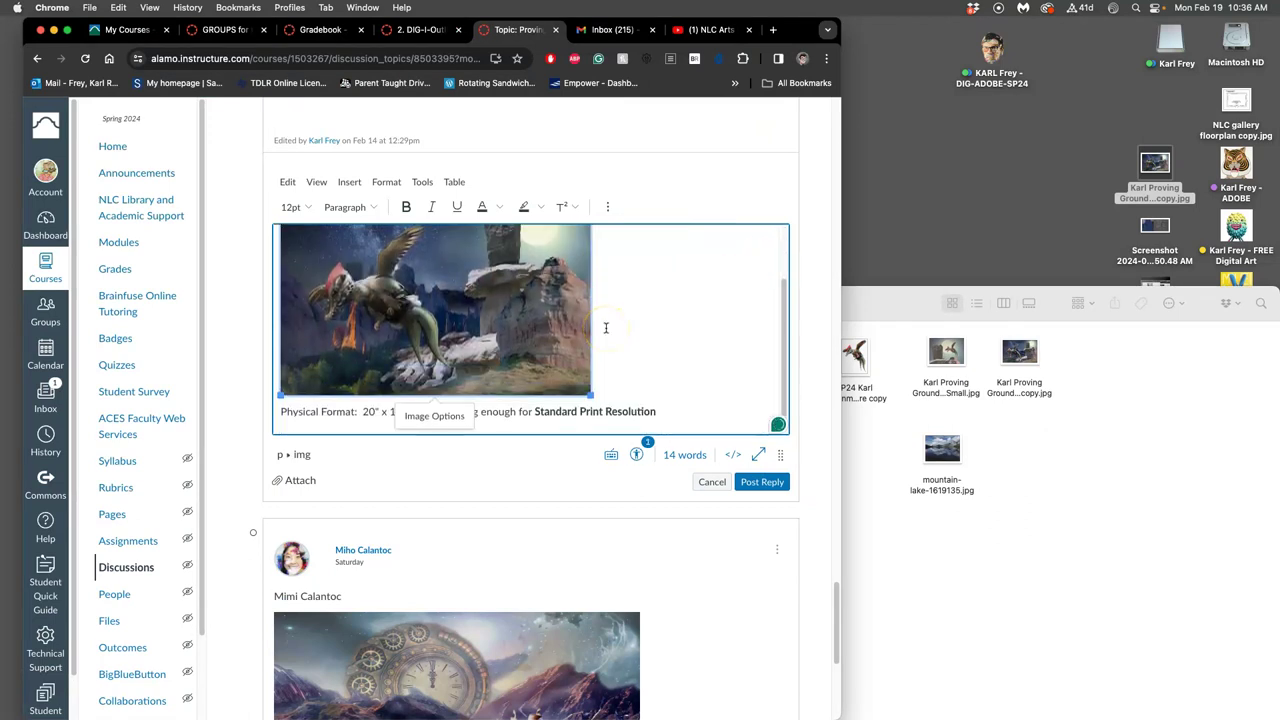
{"action": "scroll", "coordinate": [605, 328], "scroll_direction": "up", "scroll_amount": 1}
{"action": "left_click_drag", "start_coordinate": [590, 267], "coordinate": [626, 263]}
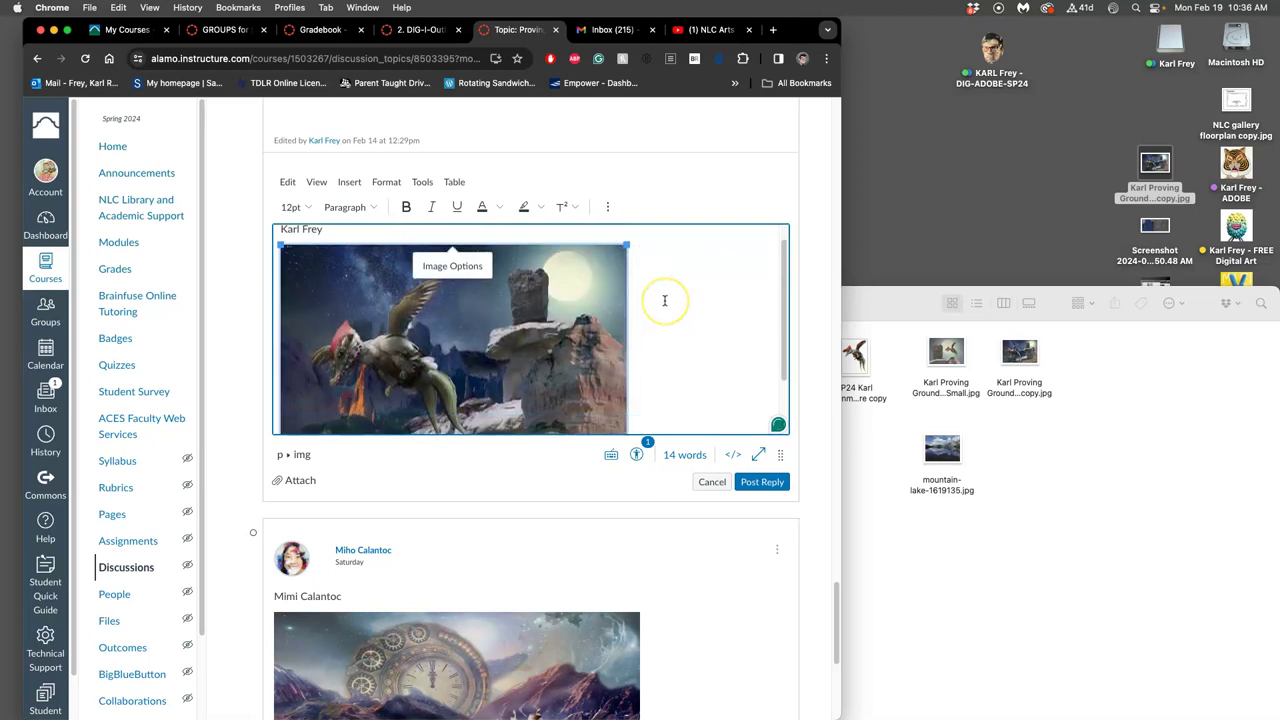
{"action": "scroll", "coordinate": [664, 300], "scroll_direction": "down", "scroll_amount": 1}
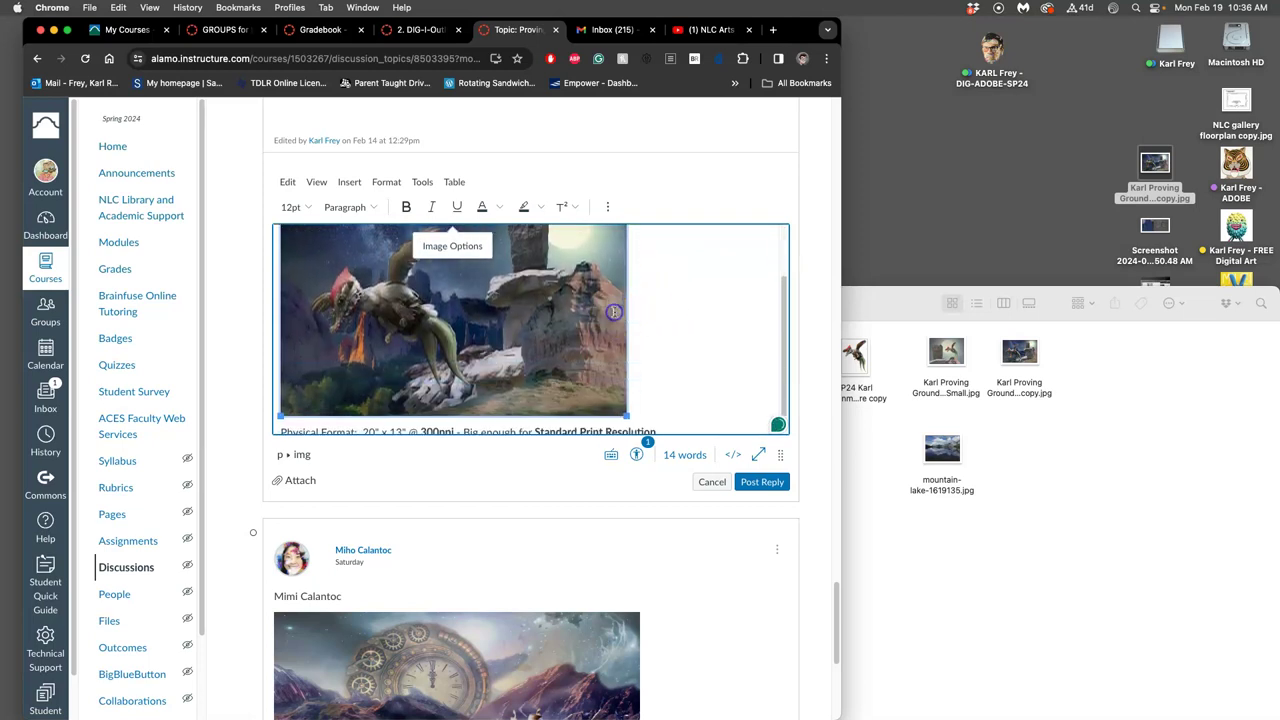
{"action": "left_click", "coordinate": [1073, 400]}
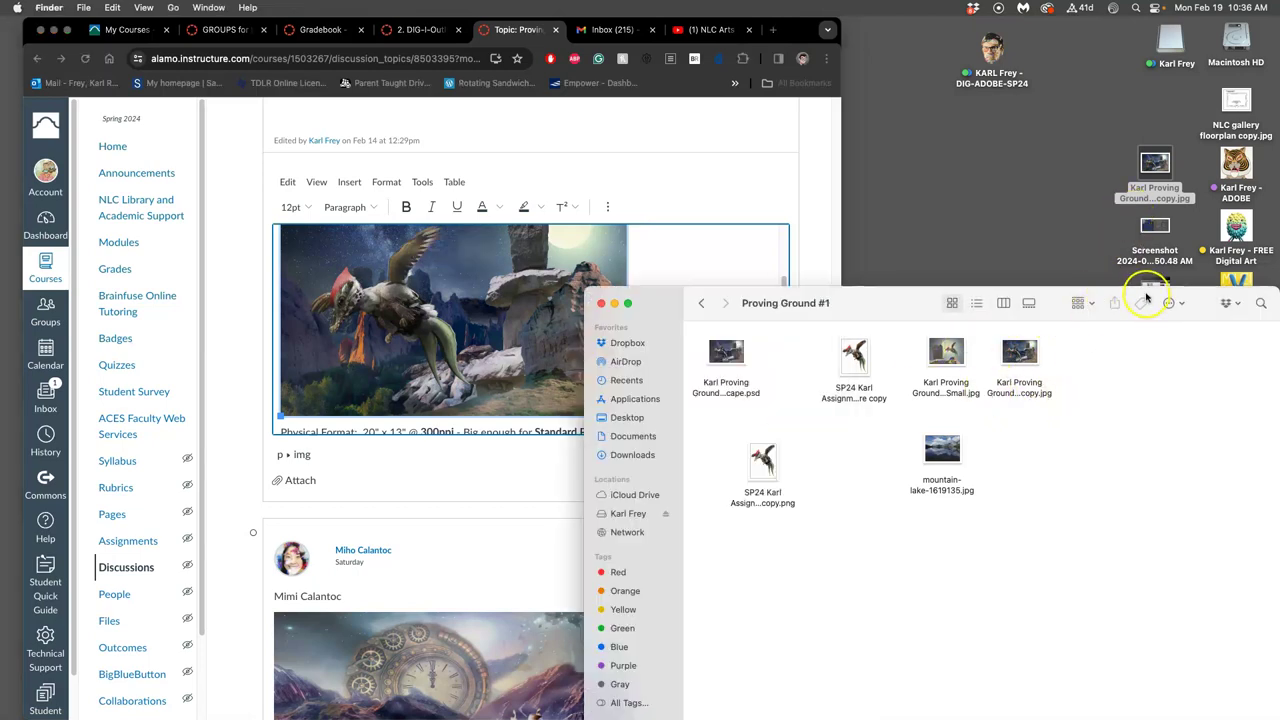
Open the creaturescape PSD from the Desktop and choose JPEG as the Save a Copy format.
{"action": "left_click_drag", "start_coordinate": [1146, 310], "coordinate": [1147, 513]}
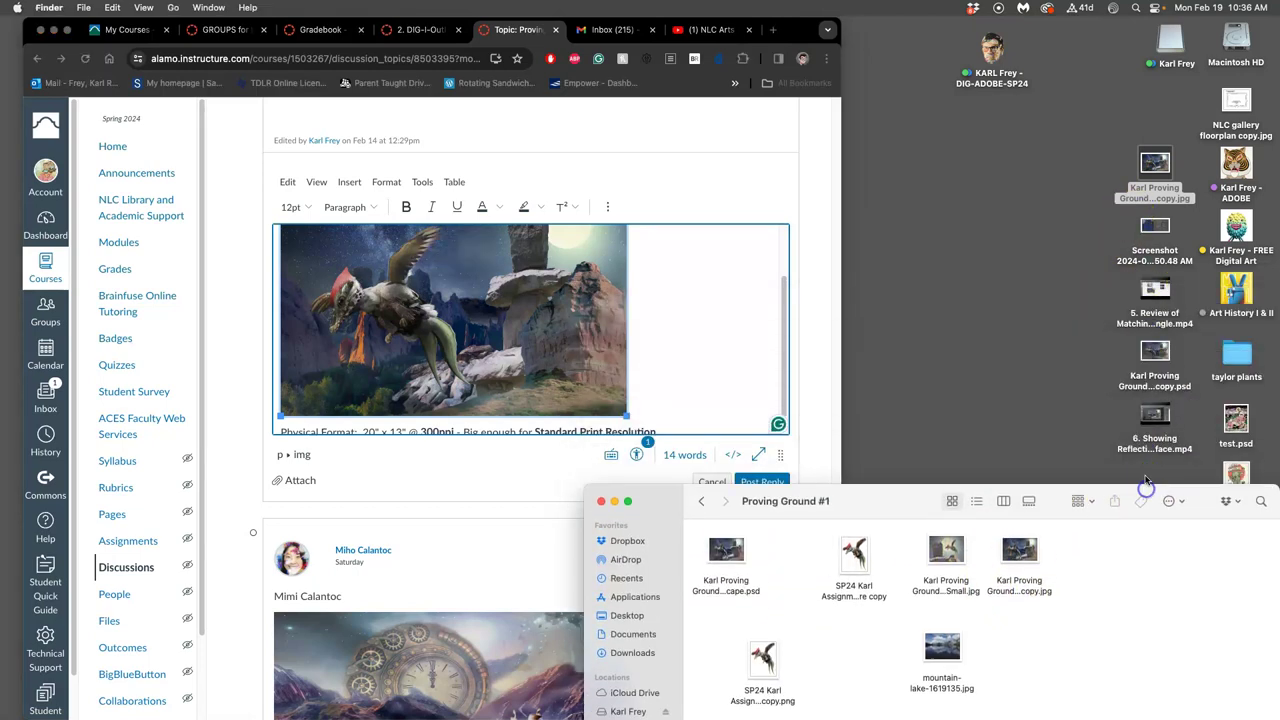
{"action": "double_click", "coordinate": [1157, 352]}
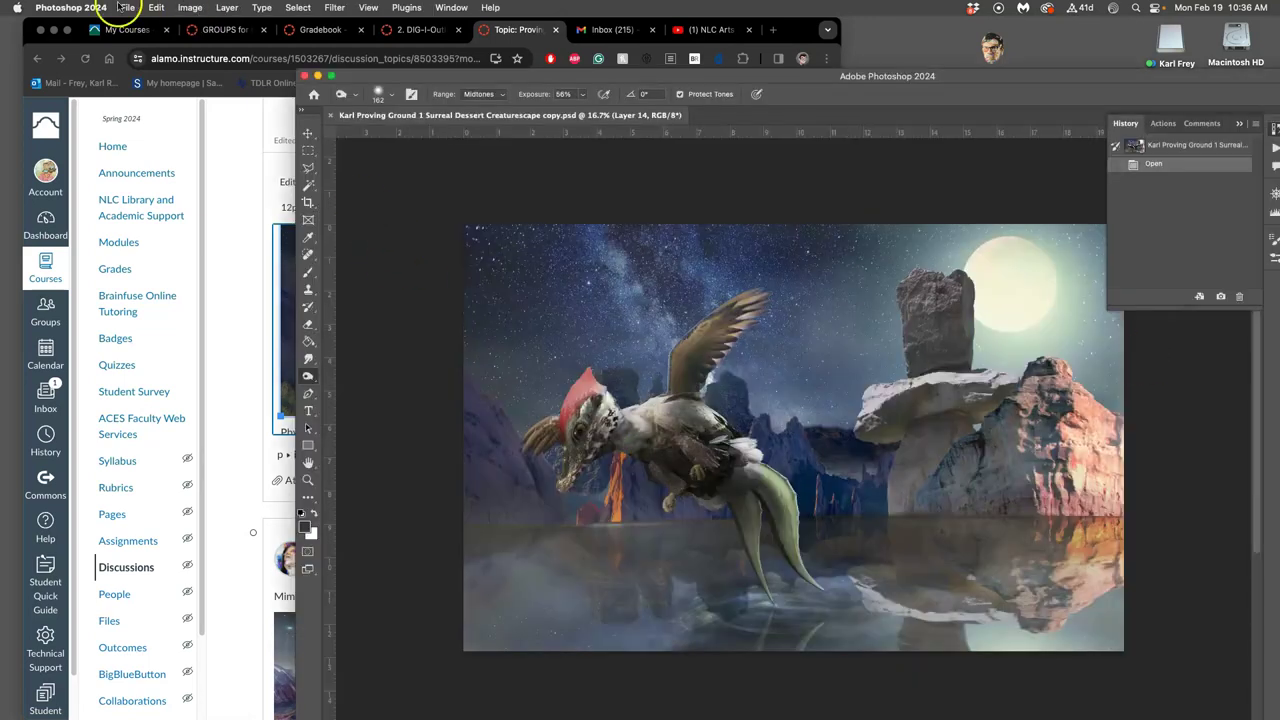
{"action": "left_click", "coordinate": [126, 7]}
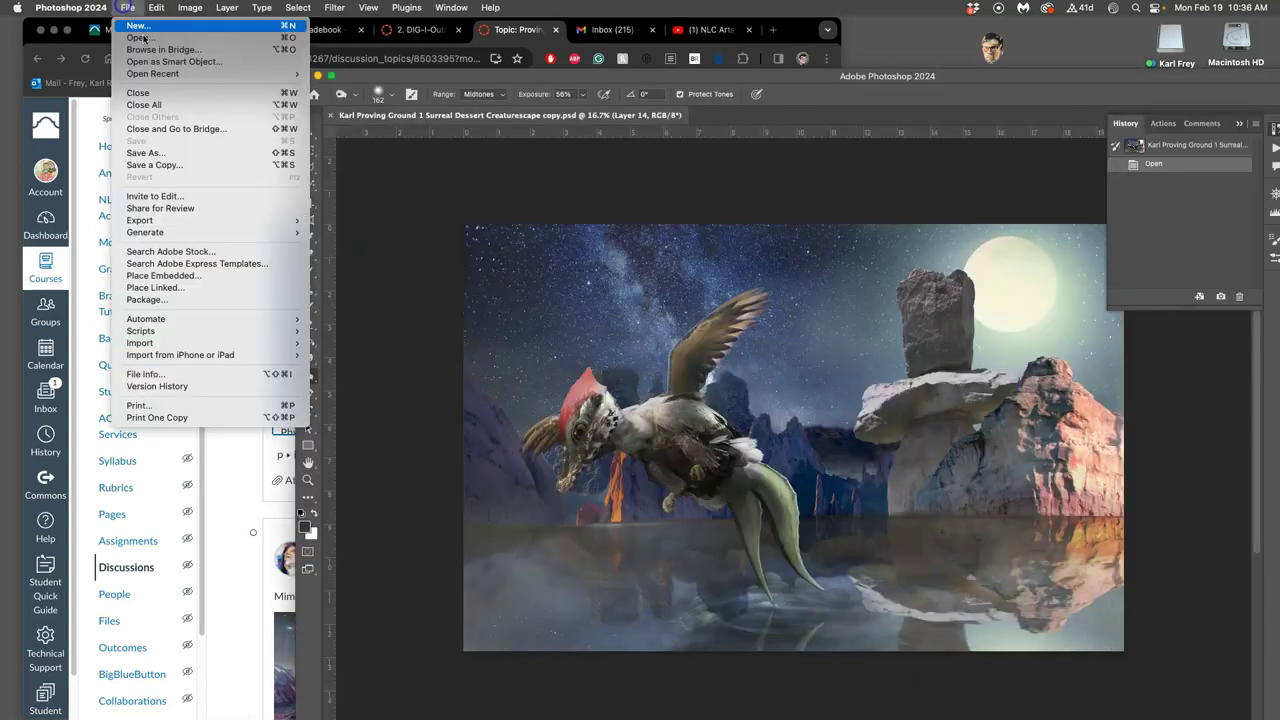
{"action": "left_click", "coordinate": [161, 166]}
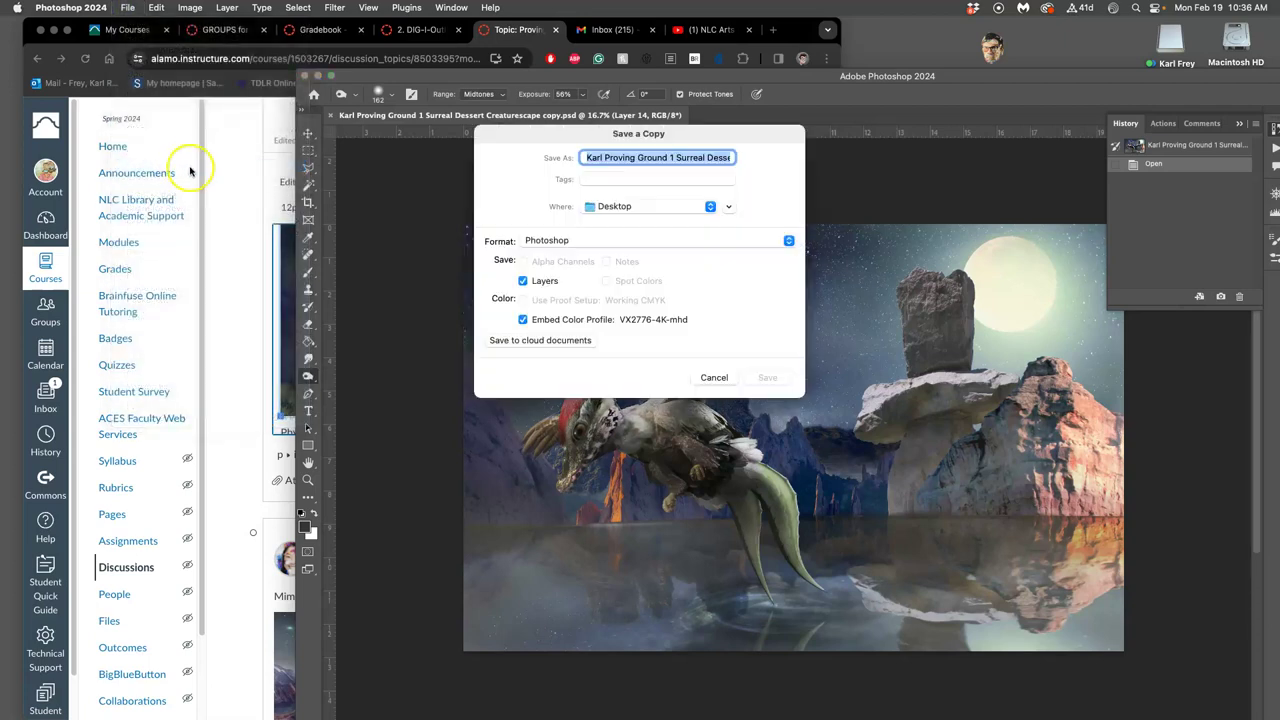
{"action": "left_click", "coordinate": [563, 242]}
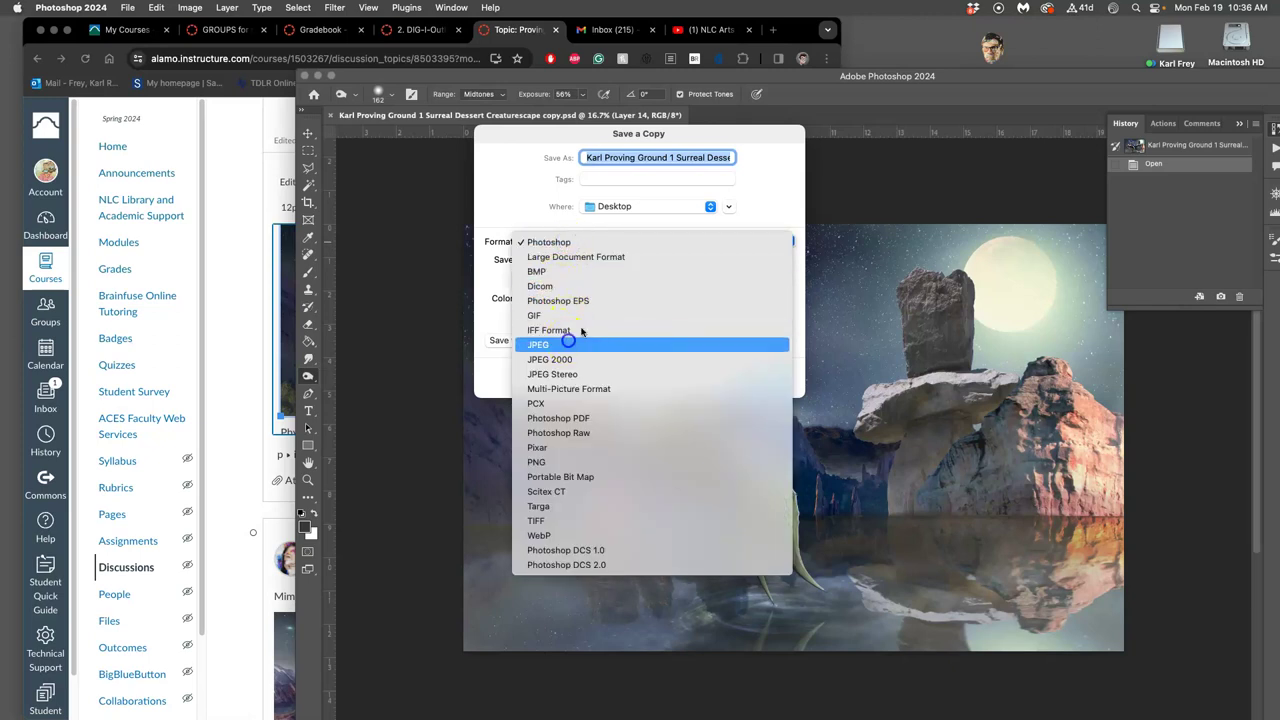
{"action": "left_click", "coordinate": [568, 344]}
Add 'Lake Creaturescape' to the file name and save the quality-12 JPEG copy to the Desktop.
{"action": "left_click_drag", "start_coordinate": [706, 158], "coordinate": [755, 158]}
{"action": "left_click", "coordinate": [702, 158]}
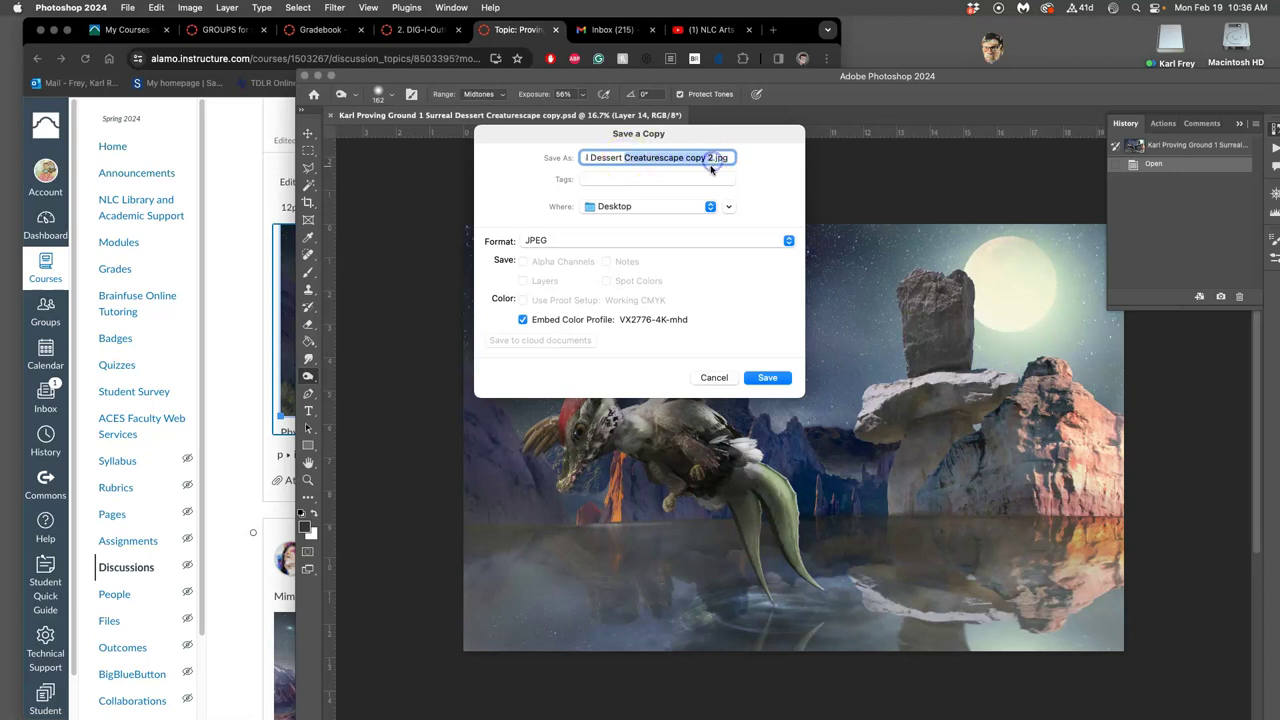
{"action": "type", "text": "La"}
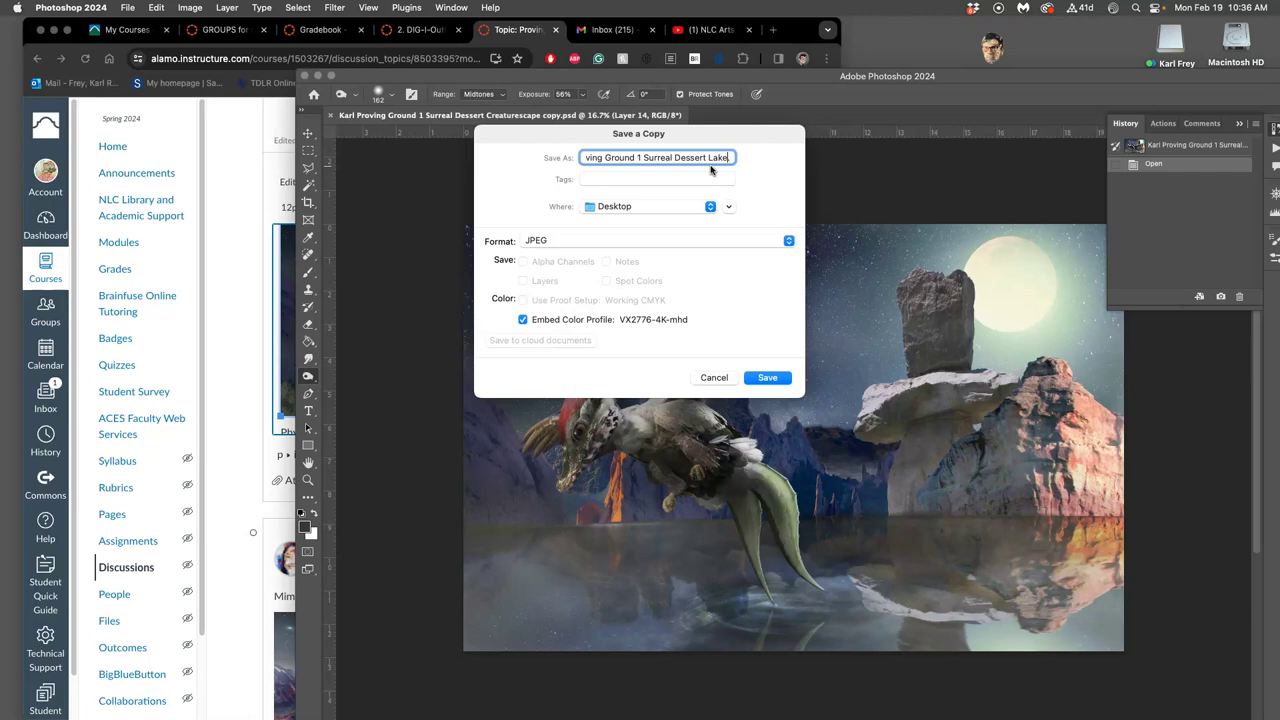
{"action": "type", "text": "ke Creat"}
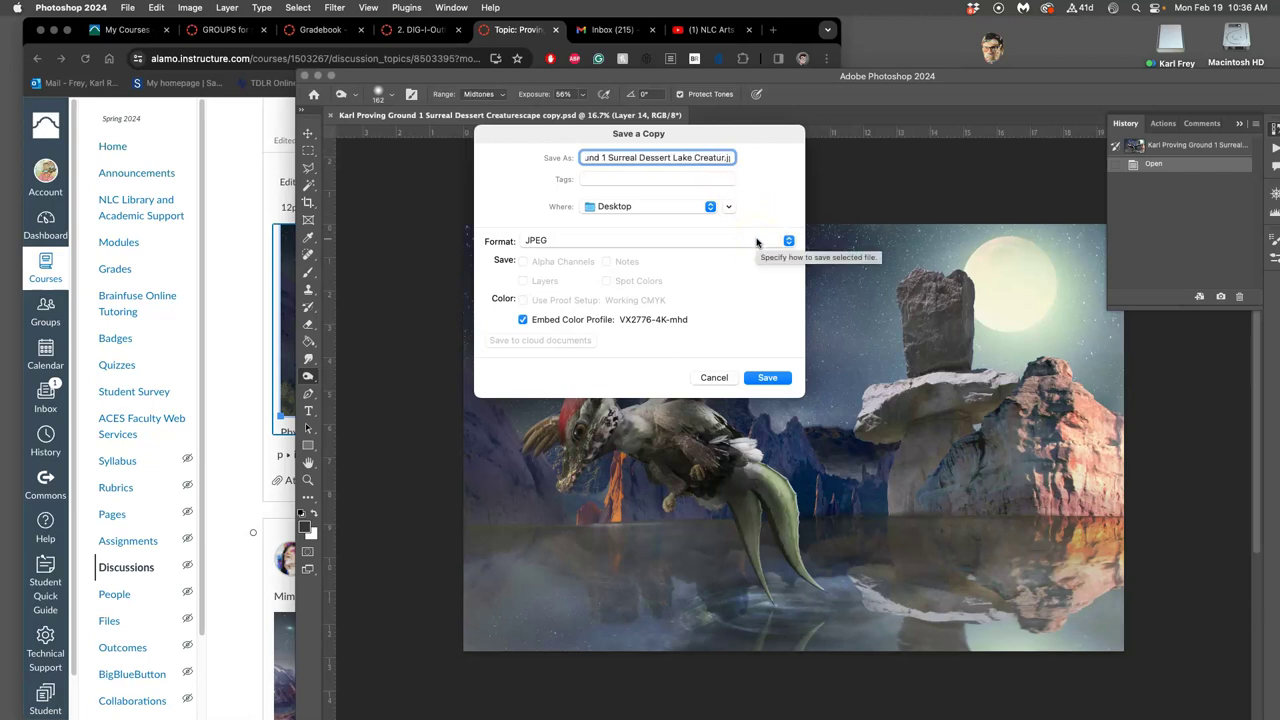
{"action": "type", "text": "urescape"}
{"action": "left_click", "coordinate": [767, 377]}
{"action": "left_click", "coordinate": [721, 200]}
{"action": "key", "text": "o"}
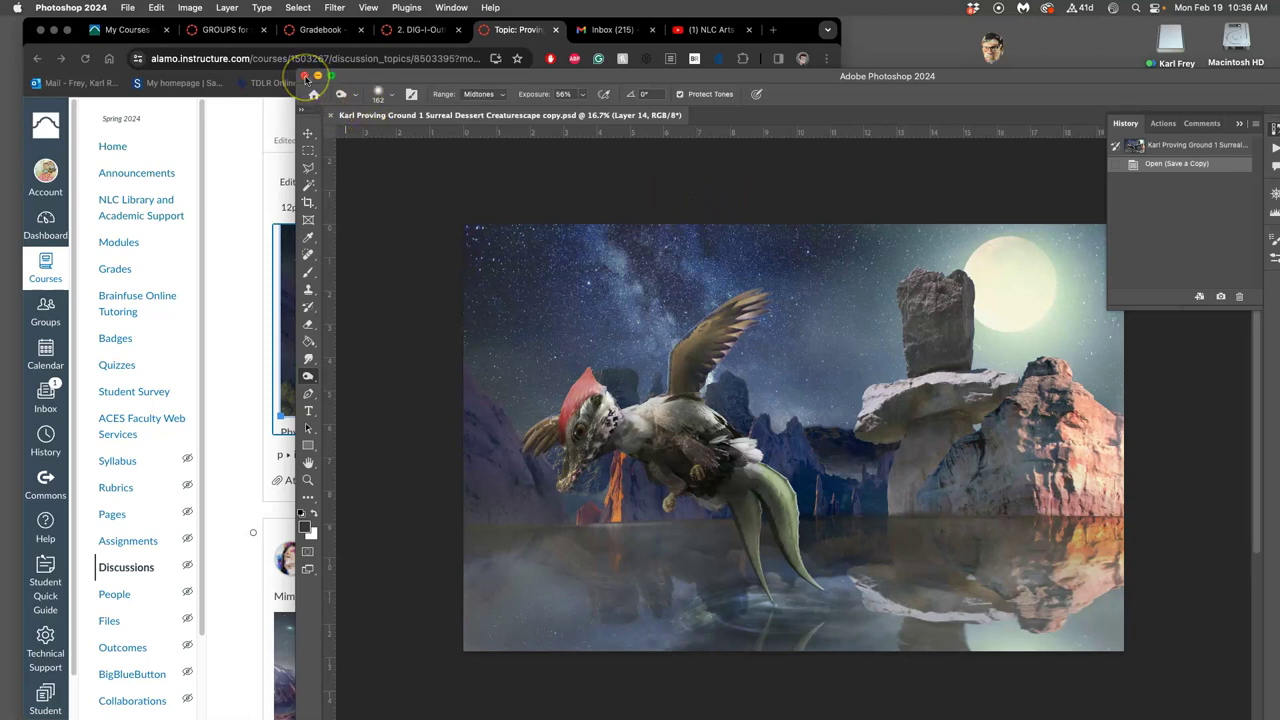
Close the Photoshop document and tag the new Lake Creaturescape JPEG orange.
{"action": "left_click", "coordinate": [306, 78]}
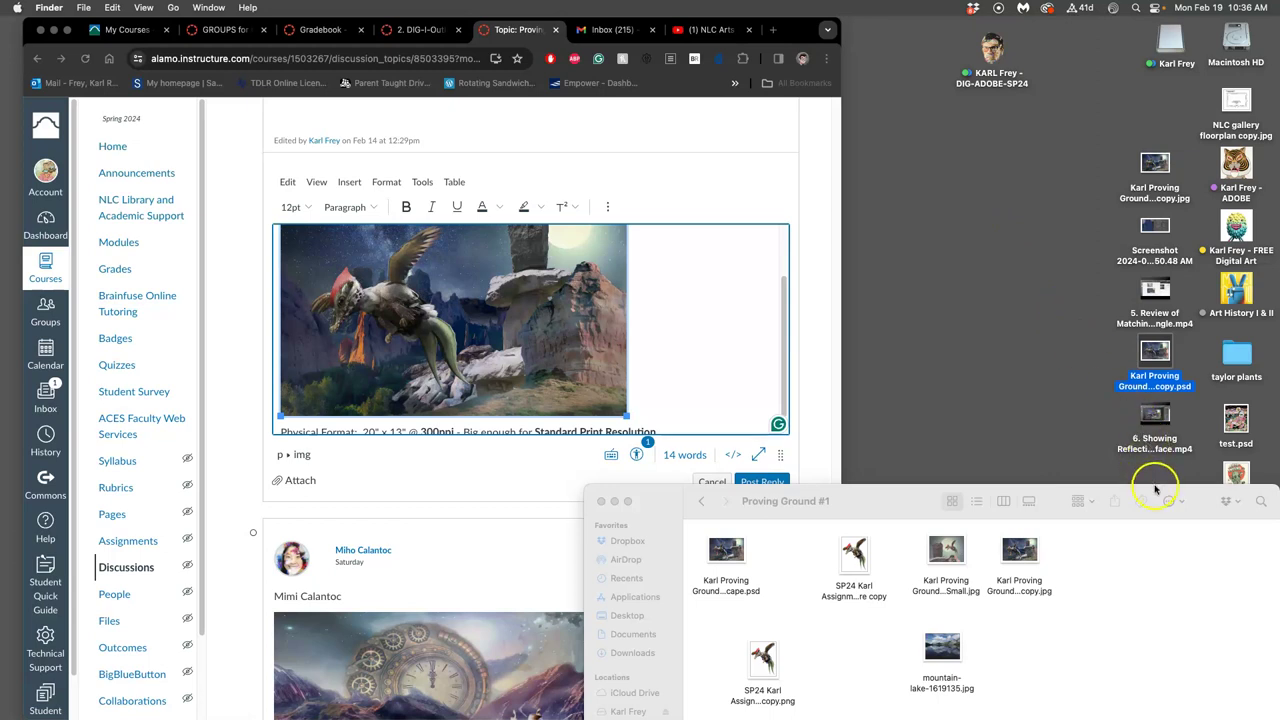
{"action": "left_click_drag", "start_coordinate": [1158, 486], "coordinate": [891, 513]}
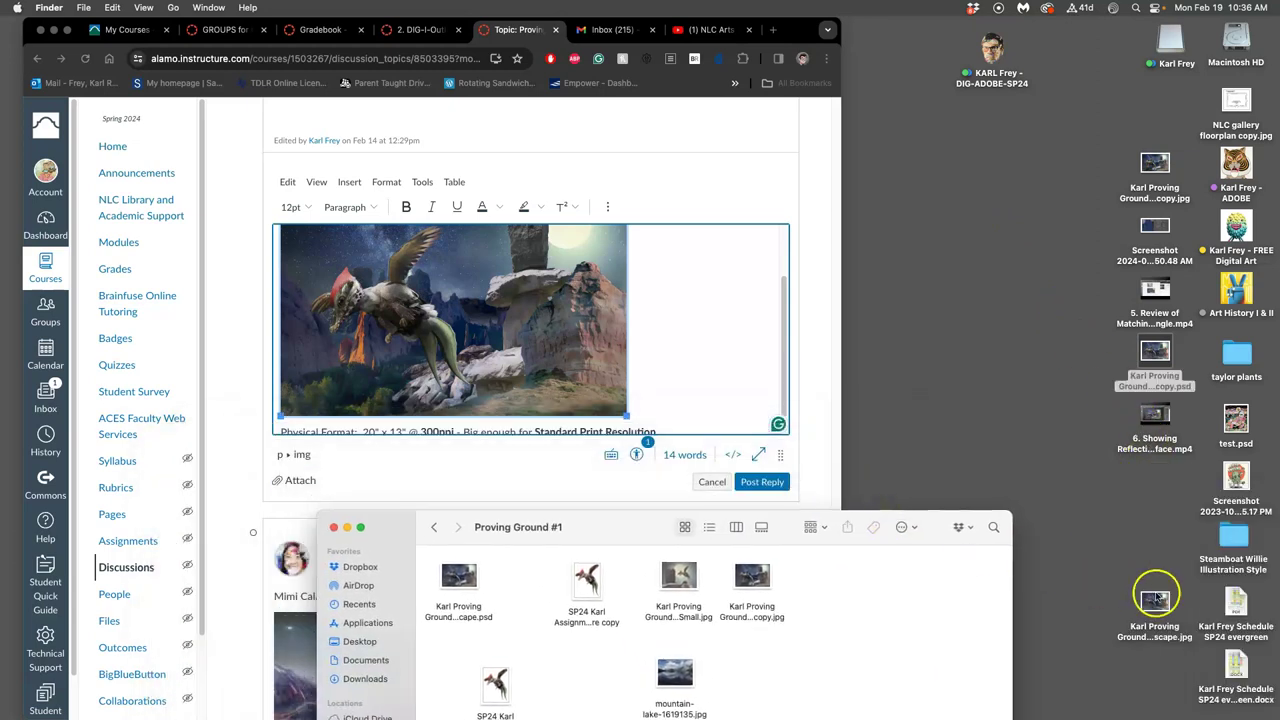
{"action": "left_click_drag", "start_coordinate": [1155, 600], "coordinate": [945, 152]}
{"action": "right_click", "coordinate": [945, 152]}
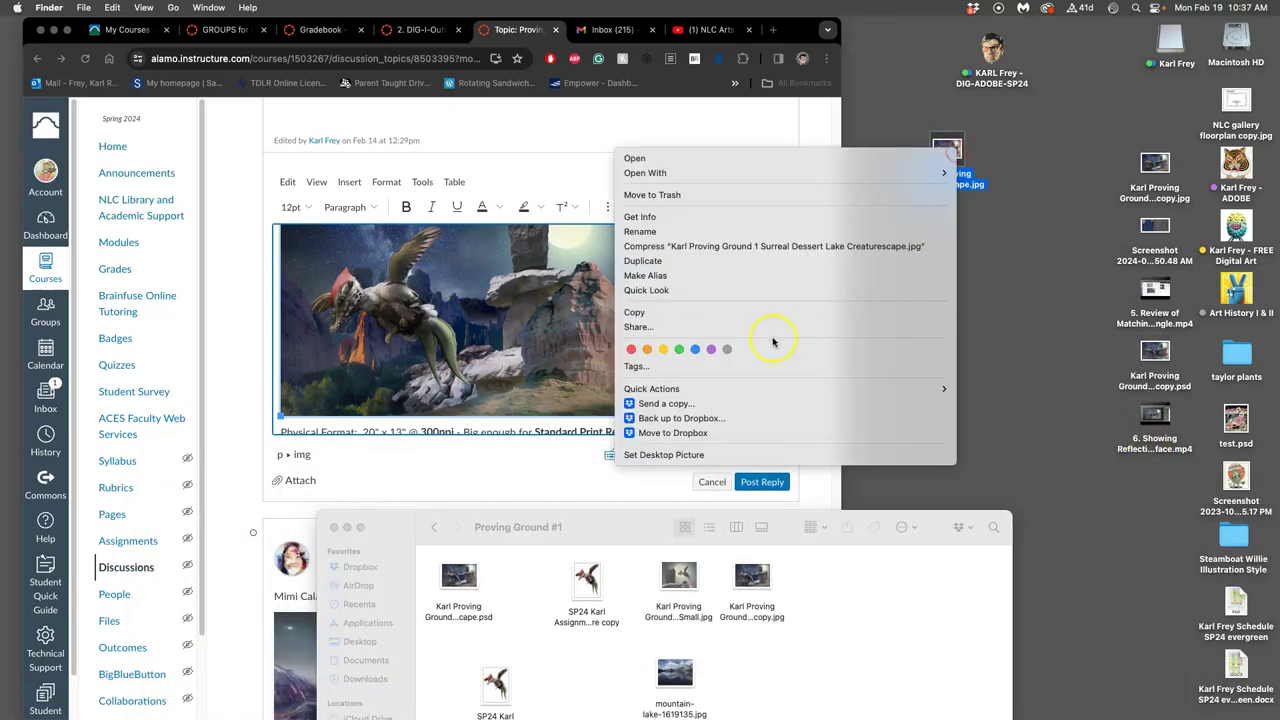
{"action": "left_click", "coordinate": [647, 349]}
Tag the creaturescape PSD green and the copy JPEG orange.
{"action": "right_click", "coordinate": [1150, 192]}
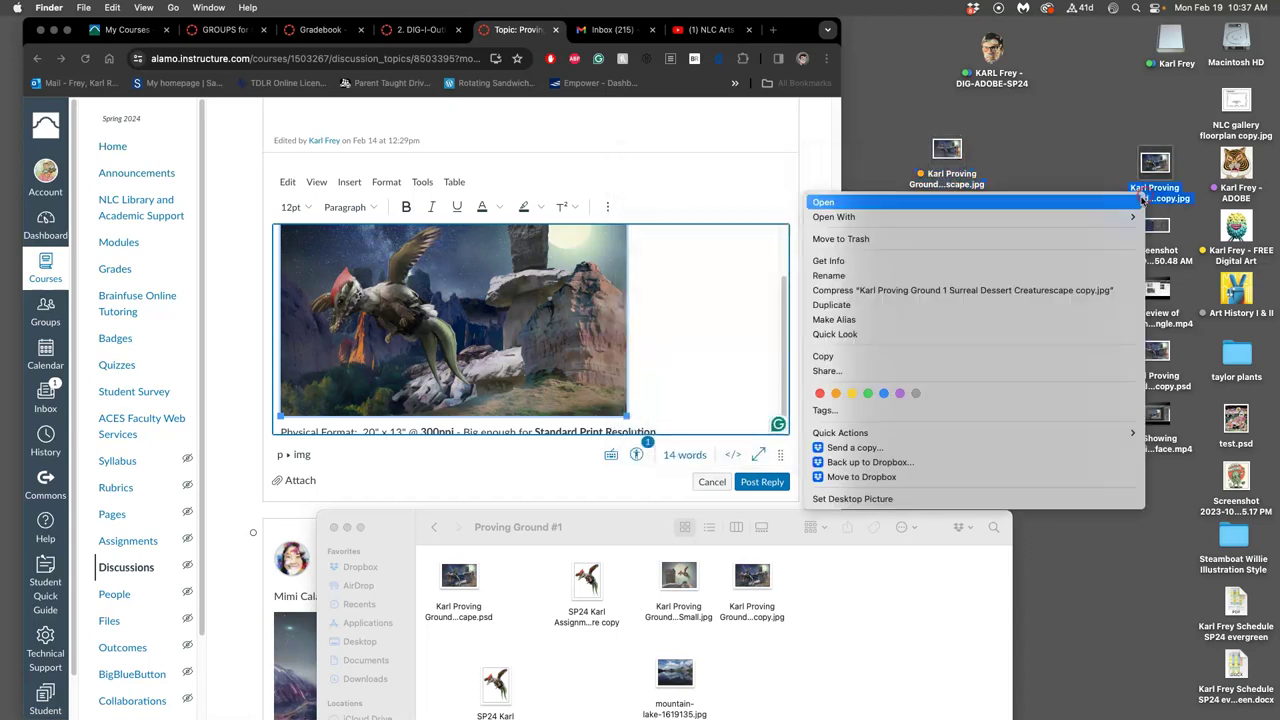
{"action": "left_click", "coordinate": [869, 392]}
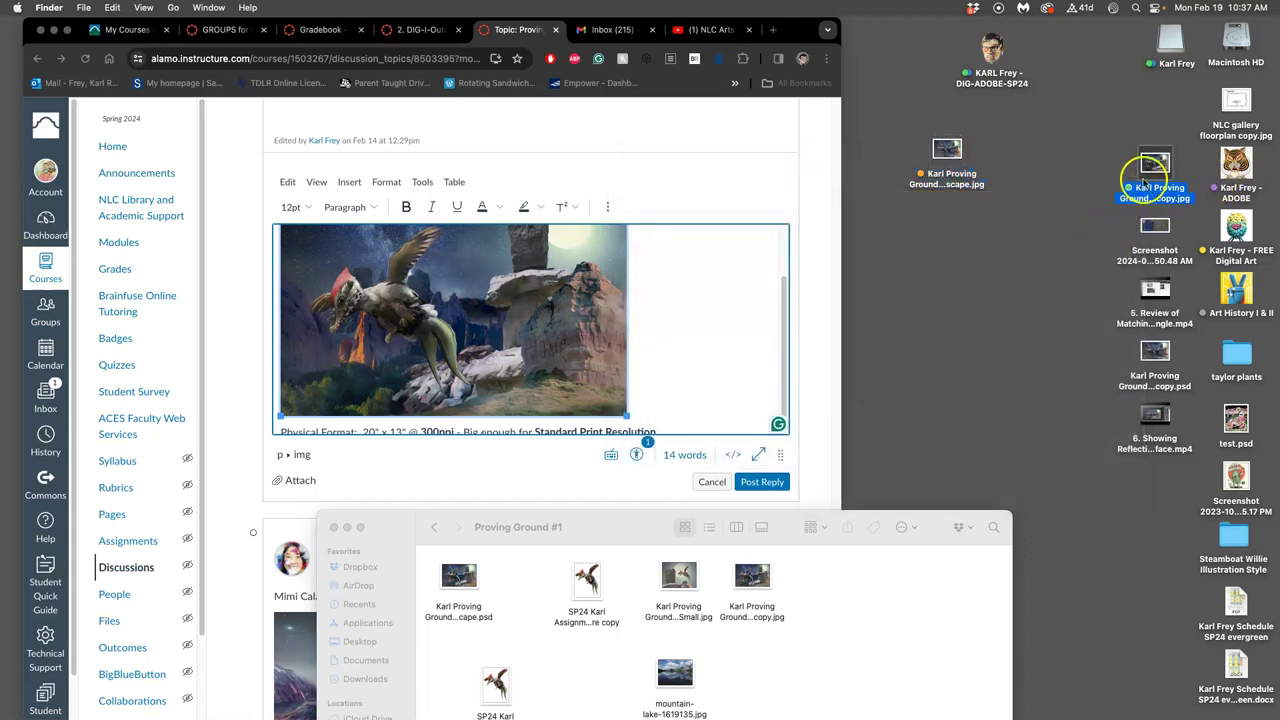
{"action": "right_click", "coordinate": [1147, 163]}
{"action": "left_click", "coordinate": [873, 361]}
{"action": "left_click", "coordinate": [1148, 352]}
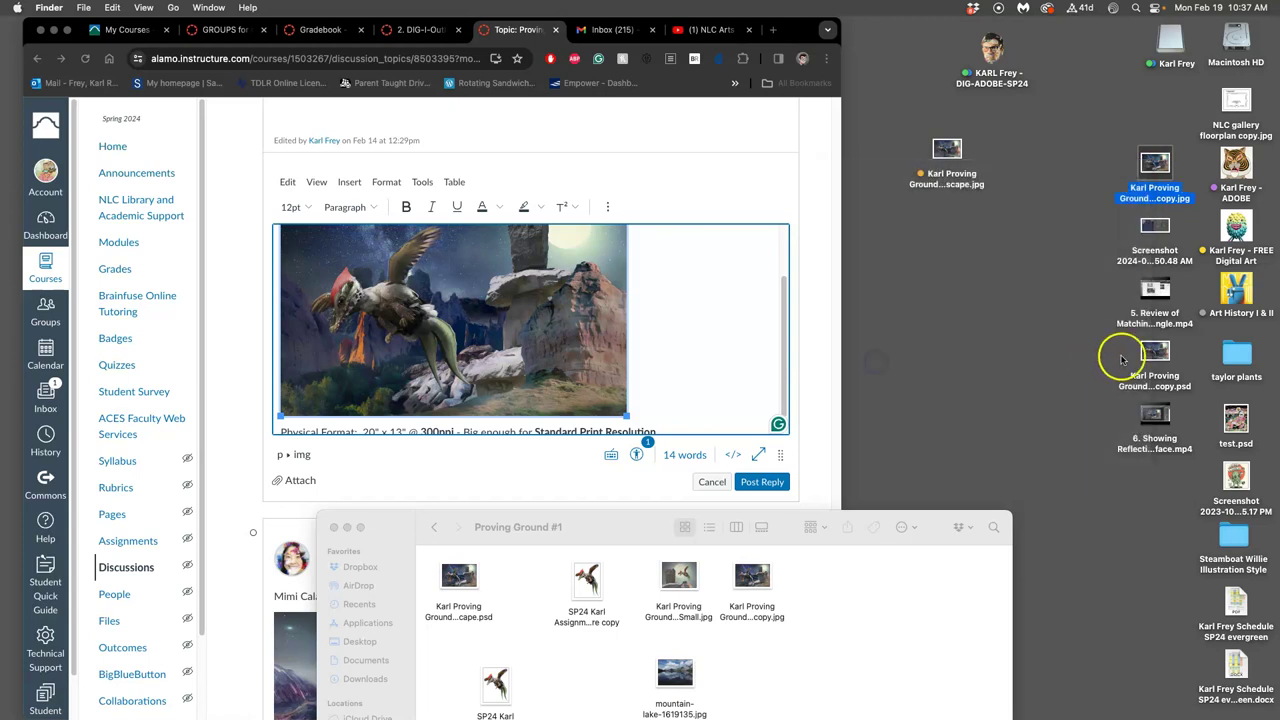
{"action": "right_click", "coordinate": [1148, 352]}
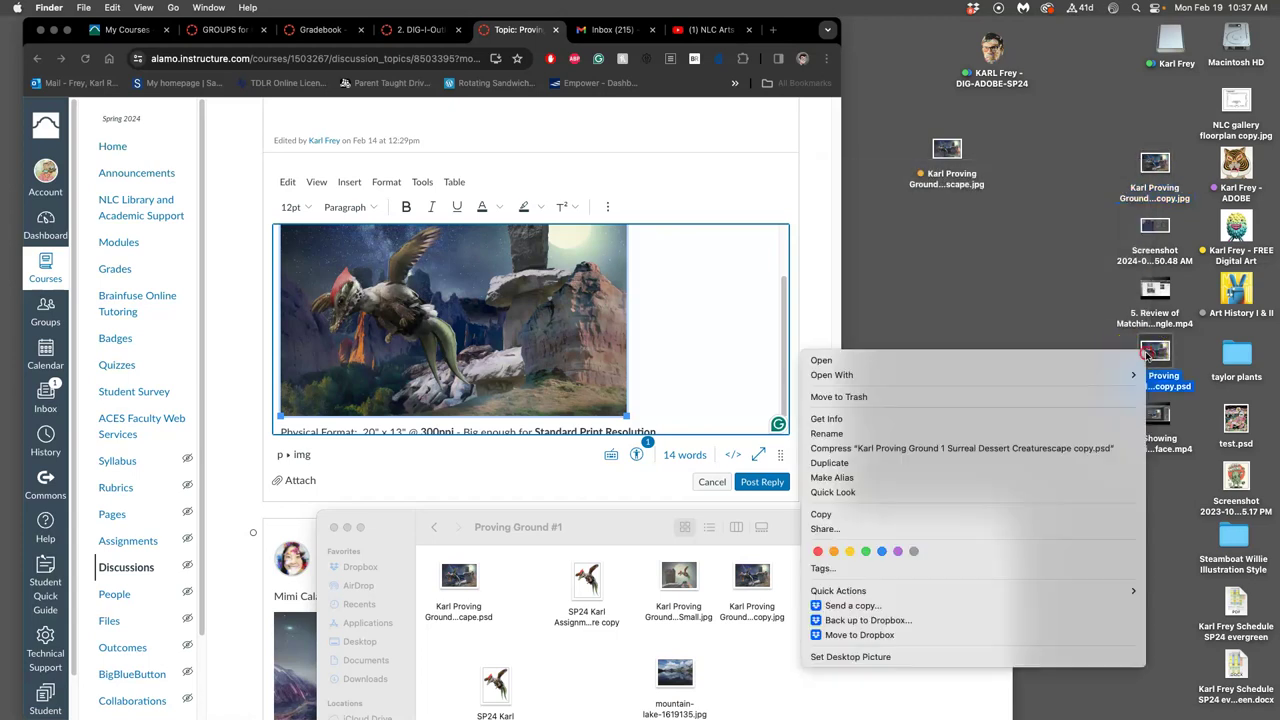
{"action": "left_click", "coordinate": [868, 551]}
{"action": "right_click", "coordinate": [1155, 168]}
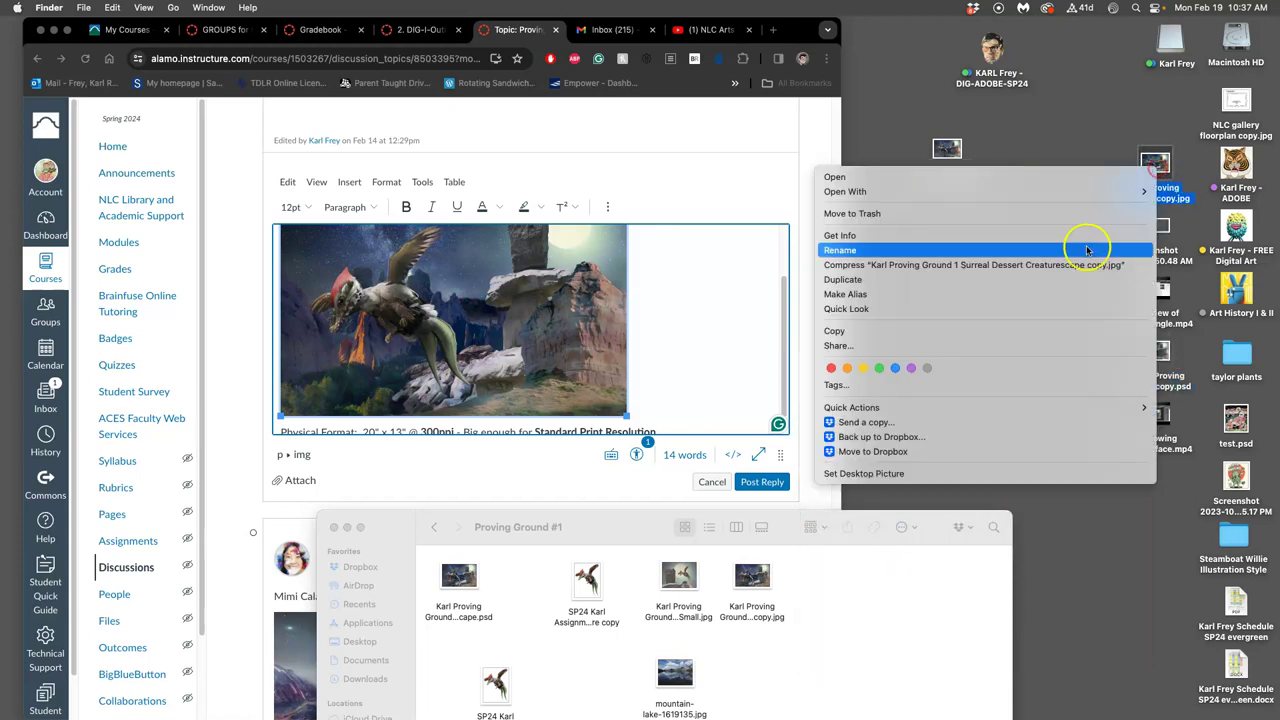
{"action": "left_click", "coordinate": [850, 367]}
{"action": "left_click", "coordinate": [707, 374]}
Swap the reply's old image for the Surreal Dessert Lake Creaturescape JPG and shrink it above the Physical Format line.
{"action": "left_click", "coordinate": [514, 332]}
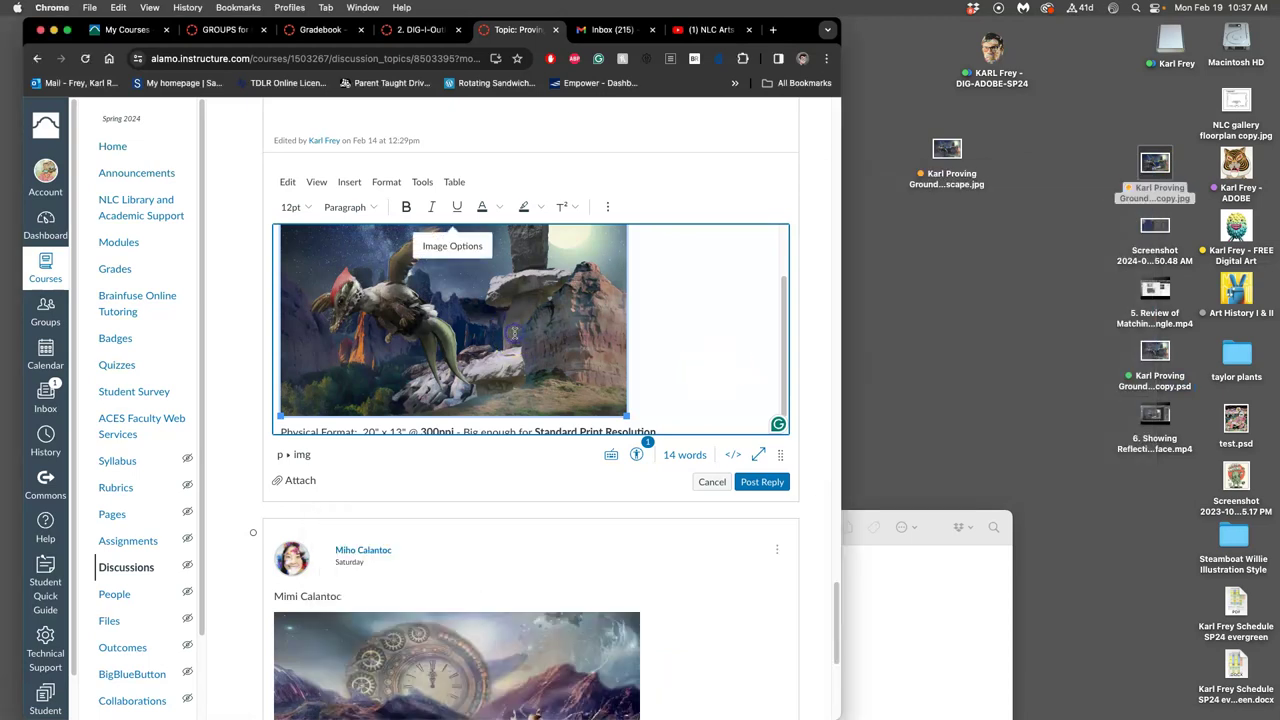
{"action": "scroll", "coordinate": [523, 332], "scroll_direction": "up", "scroll_amount": 1}
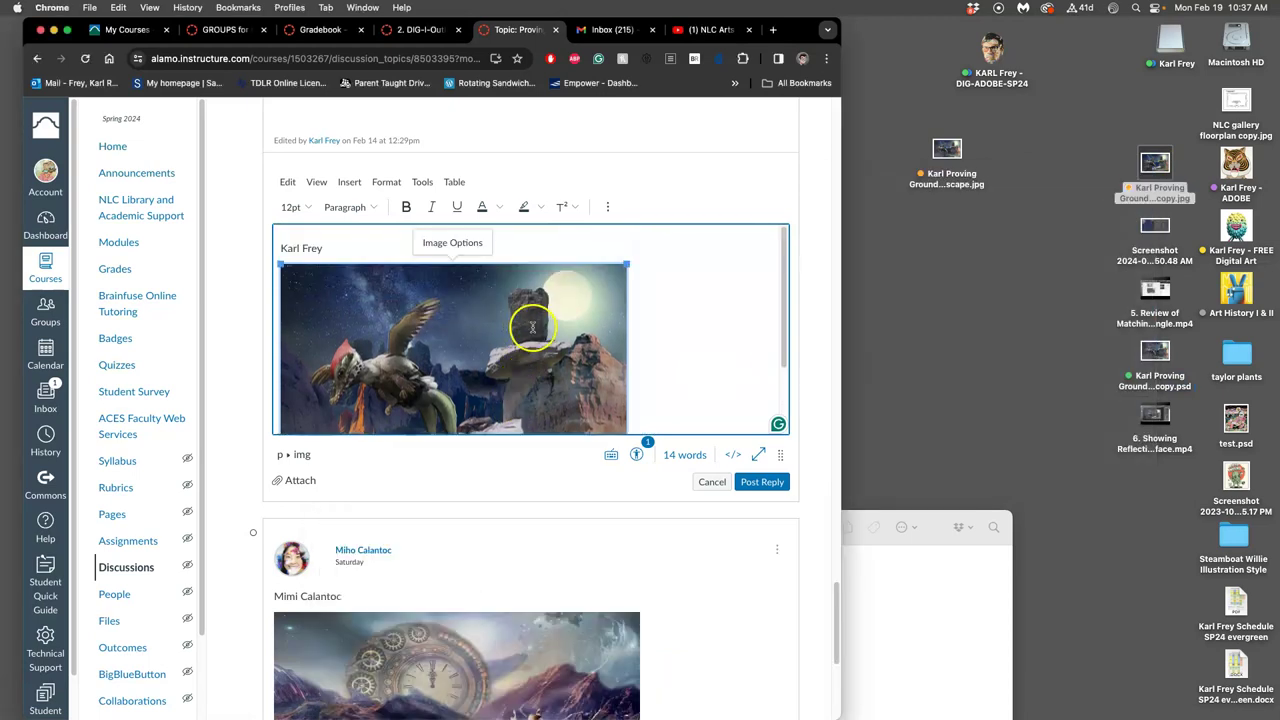
{"action": "key", "text": "BackSpace"}
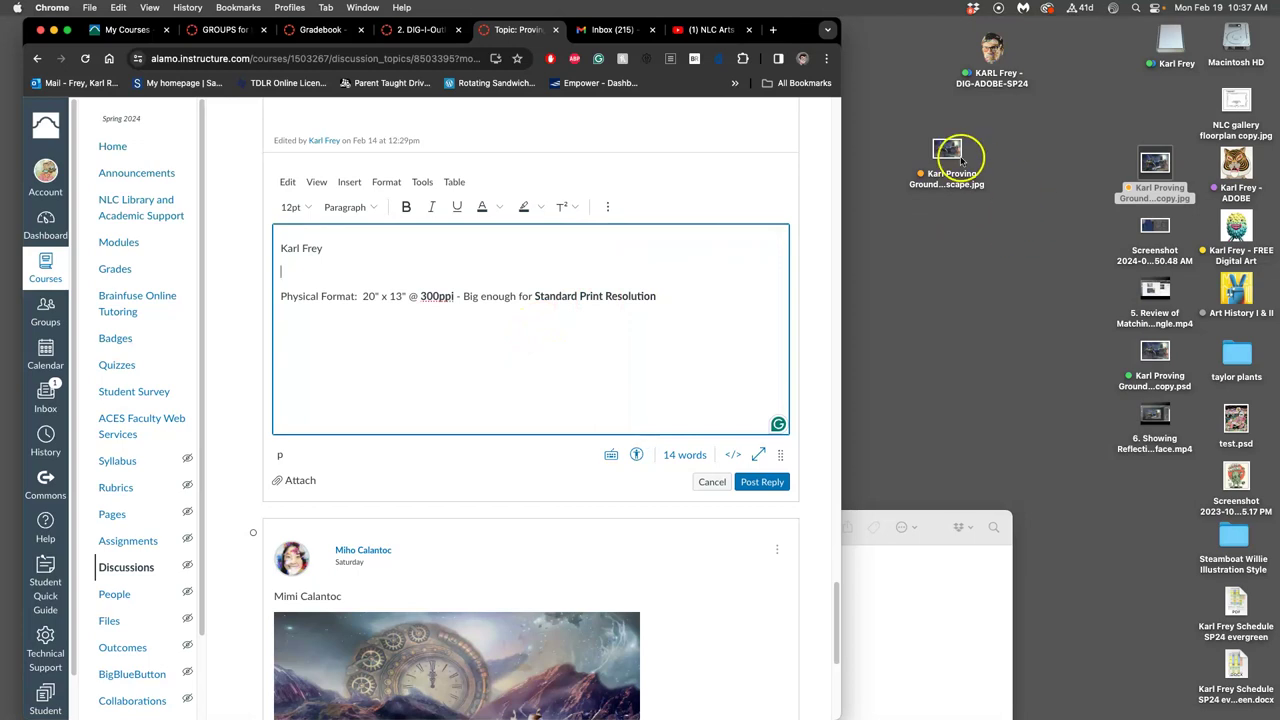
{"action": "left_click_drag", "start_coordinate": [955, 155], "coordinate": [343, 270]}
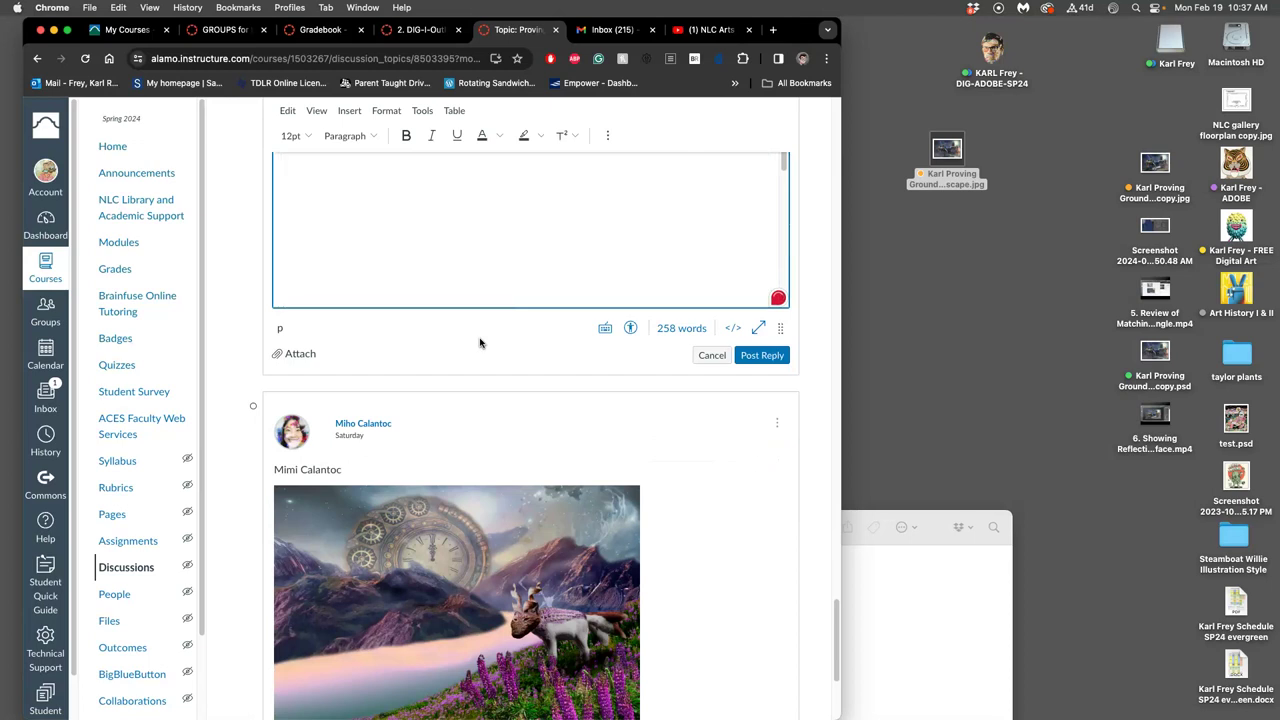
{"action": "left_click", "coordinate": [483, 345]}
{"action": "left_click", "coordinate": [559, 451]}
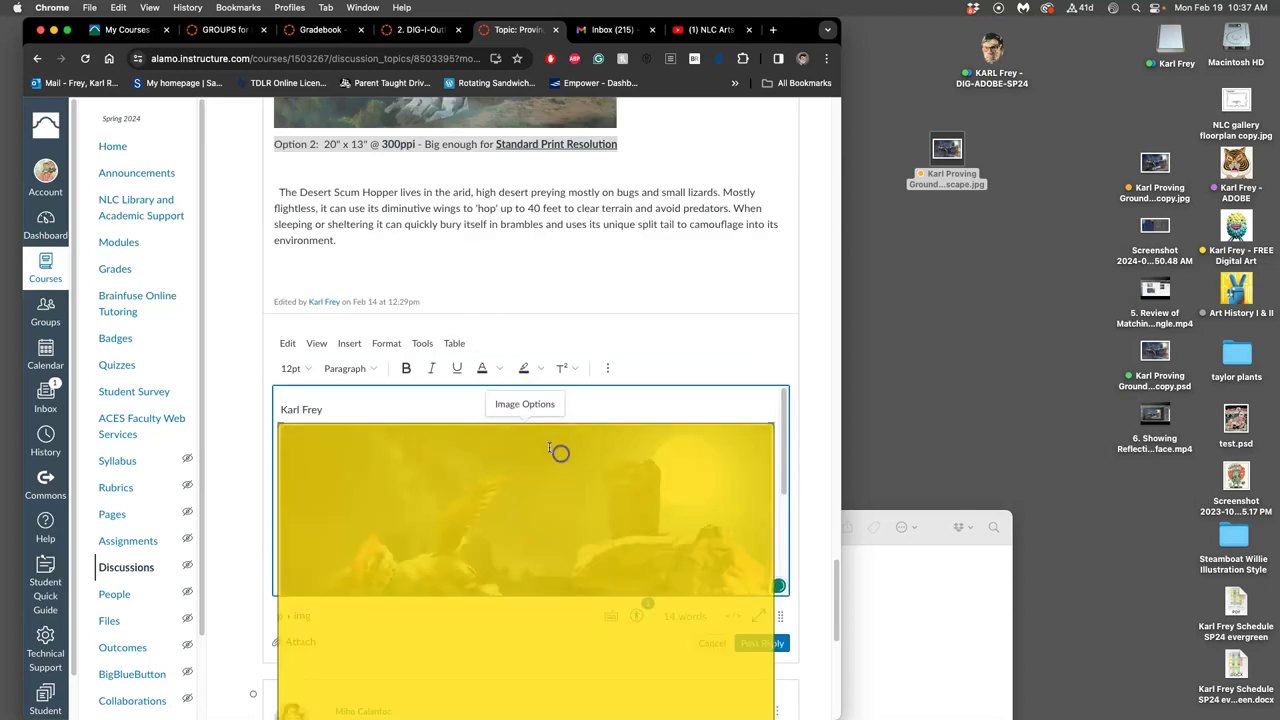
{"action": "left_click_drag", "start_coordinate": [770, 426], "coordinate": [646, 440]}
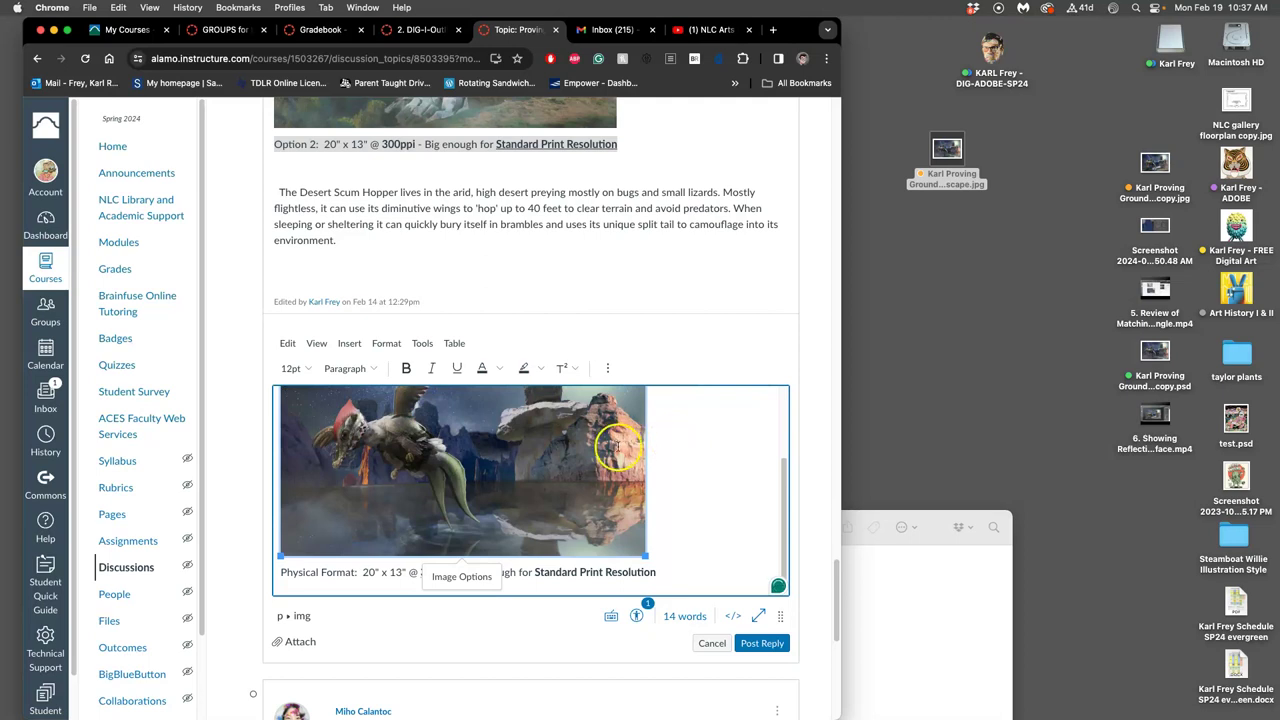
{"action": "scroll", "coordinate": [566, 257], "scroll_direction": "up", "scroll_amount": 10}
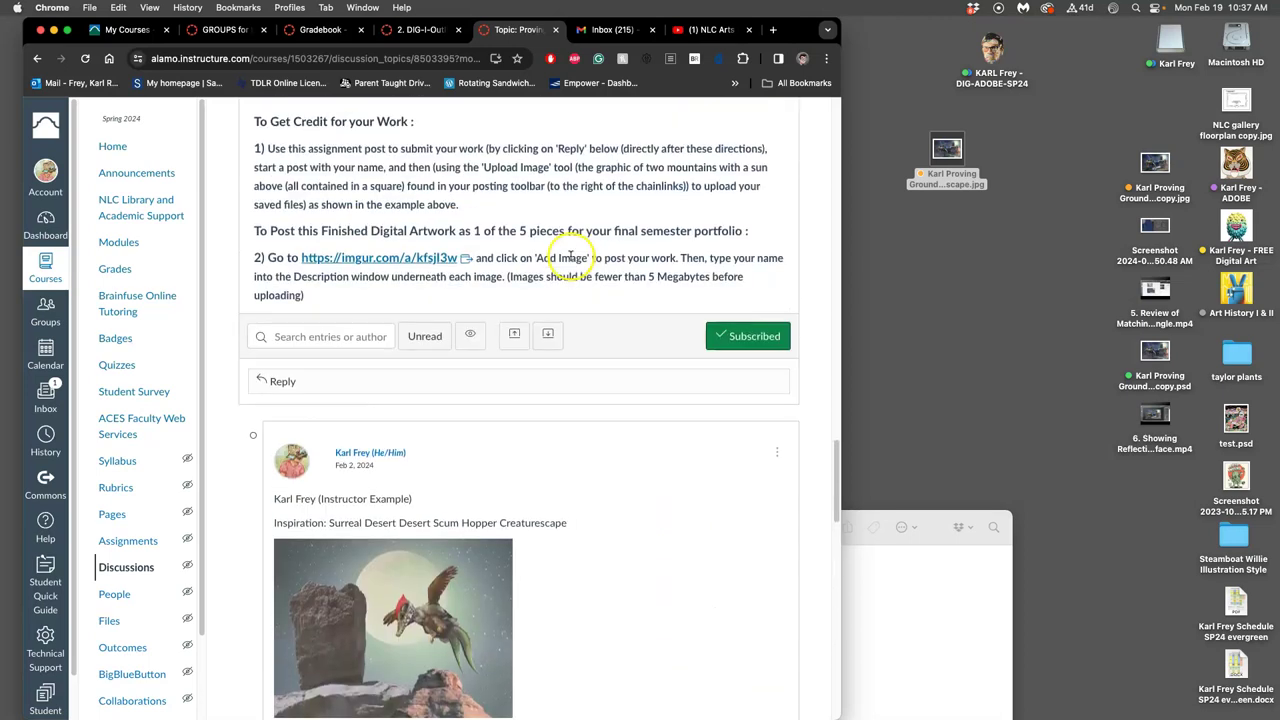
{"action": "scroll", "coordinate": [570, 257], "scroll_direction": "up", "scroll_amount": 15}
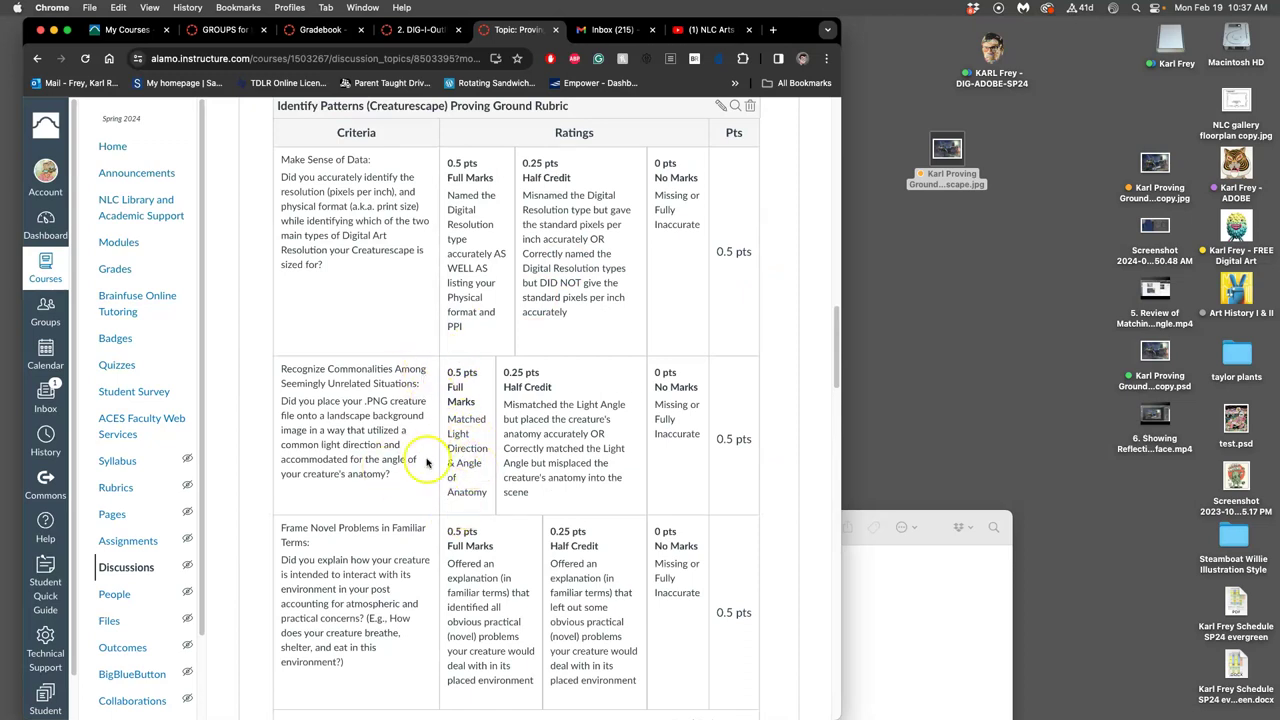
{"action": "scroll", "coordinate": [480, 475], "scroll_direction": "down", "scroll_amount": 6}
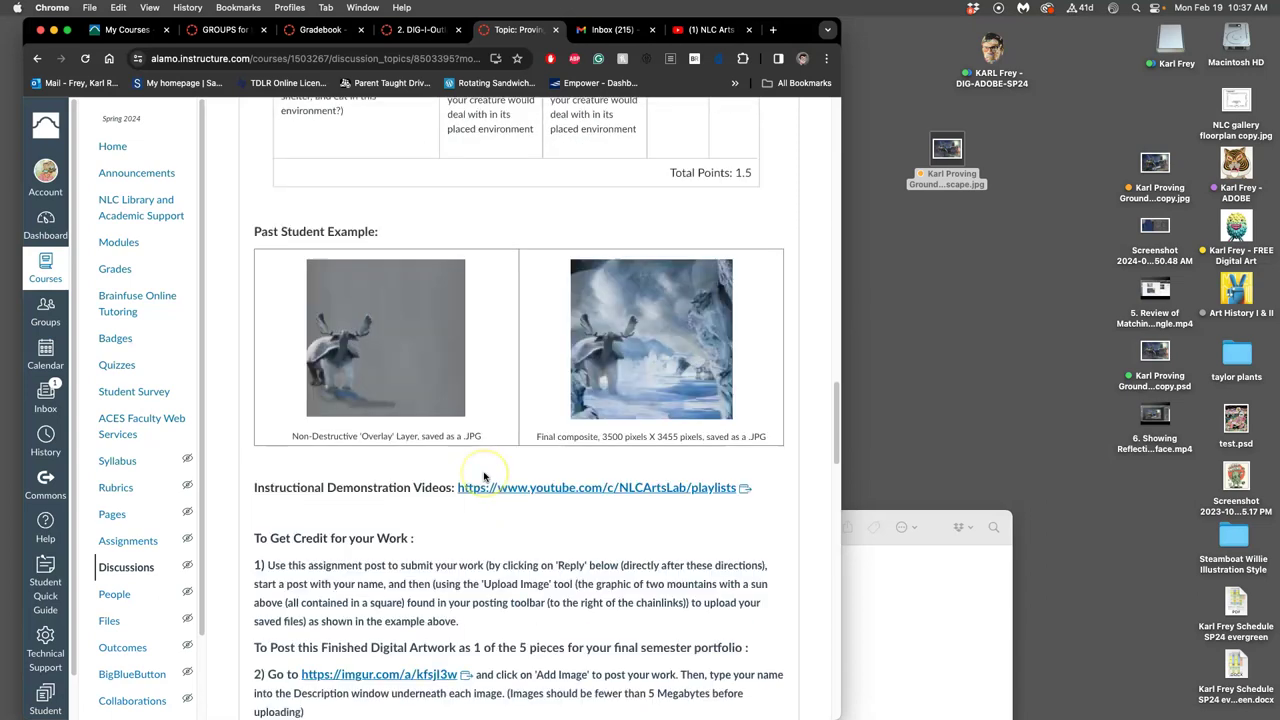
{"action": "scroll", "coordinate": [483, 477], "scroll_direction": "down", "scroll_amount": 10}
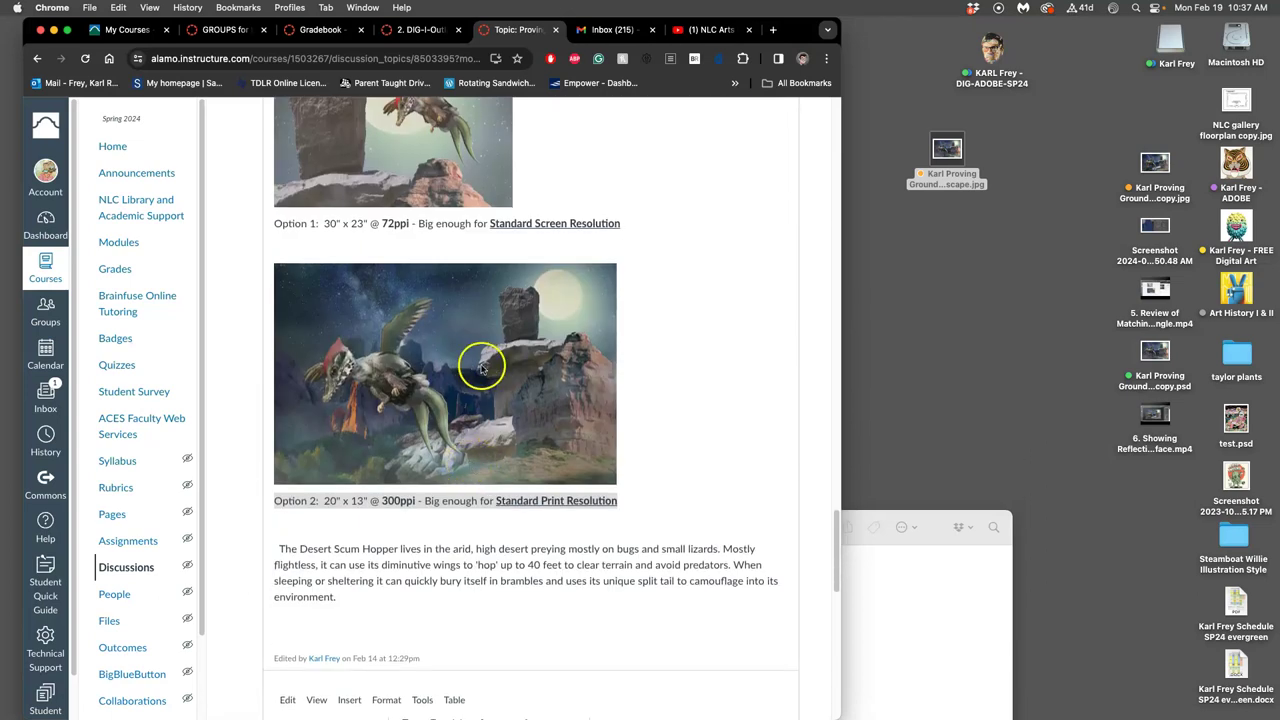
{"action": "scroll", "coordinate": [480, 416], "scroll_direction": "down", "scroll_amount": 2}
{"action": "scroll", "coordinate": [478, 412], "scroll_direction": "down", "scroll_amount": 8}
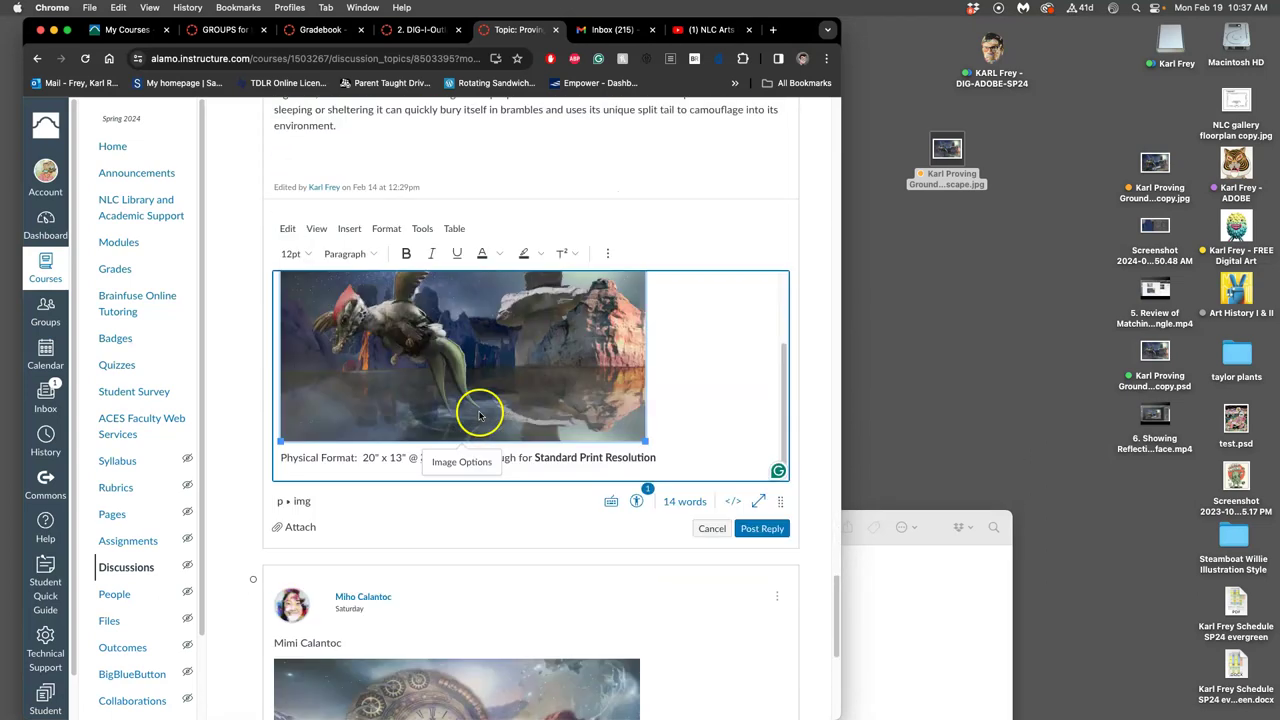
{"action": "scroll", "coordinate": [472, 395], "scroll_direction": "up", "scroll_amount": 3}
{"action": "scroll", "coordinate": [471, 383], "scroll_direction": "down", "scroll_amount": 2}
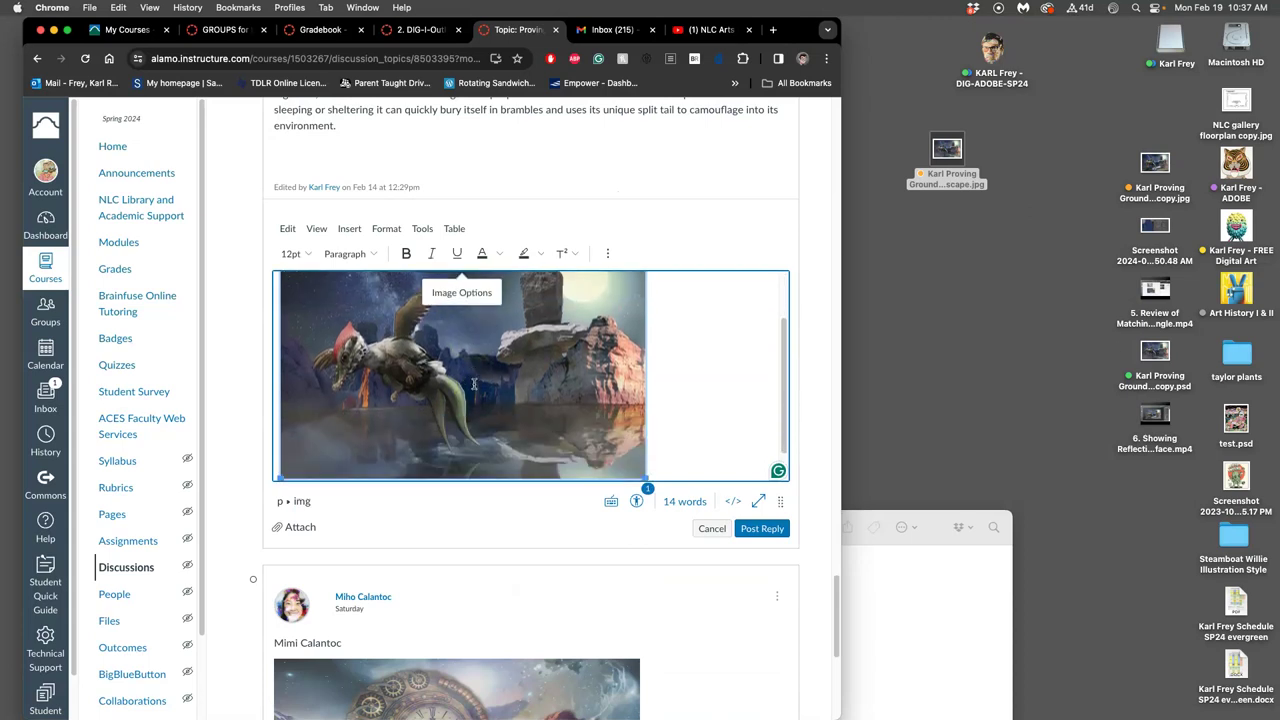
{"action": "scroll", "coordinate": [575, 423], "scroll_direction": "down", "scroll_amount": 2}
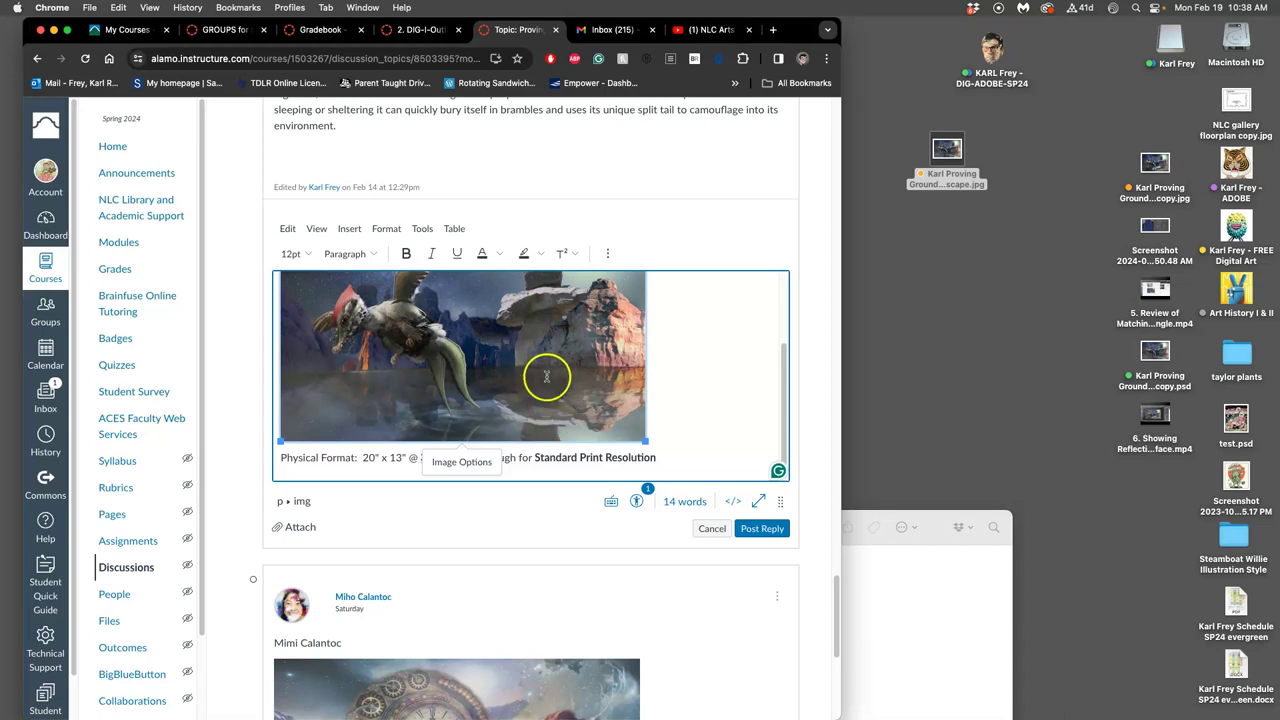
{"action": "left_click", "coordinate": [677, 440]}
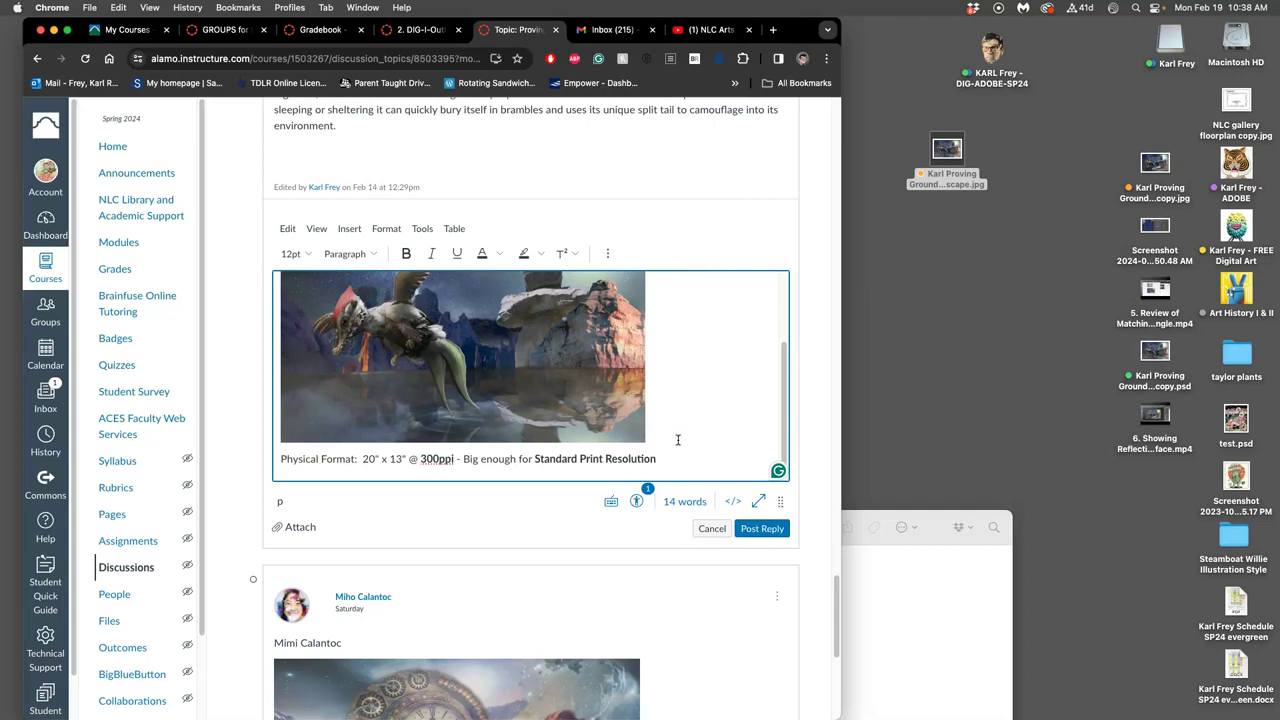
{"action": "left_click", "coordinate": [678, 458]}
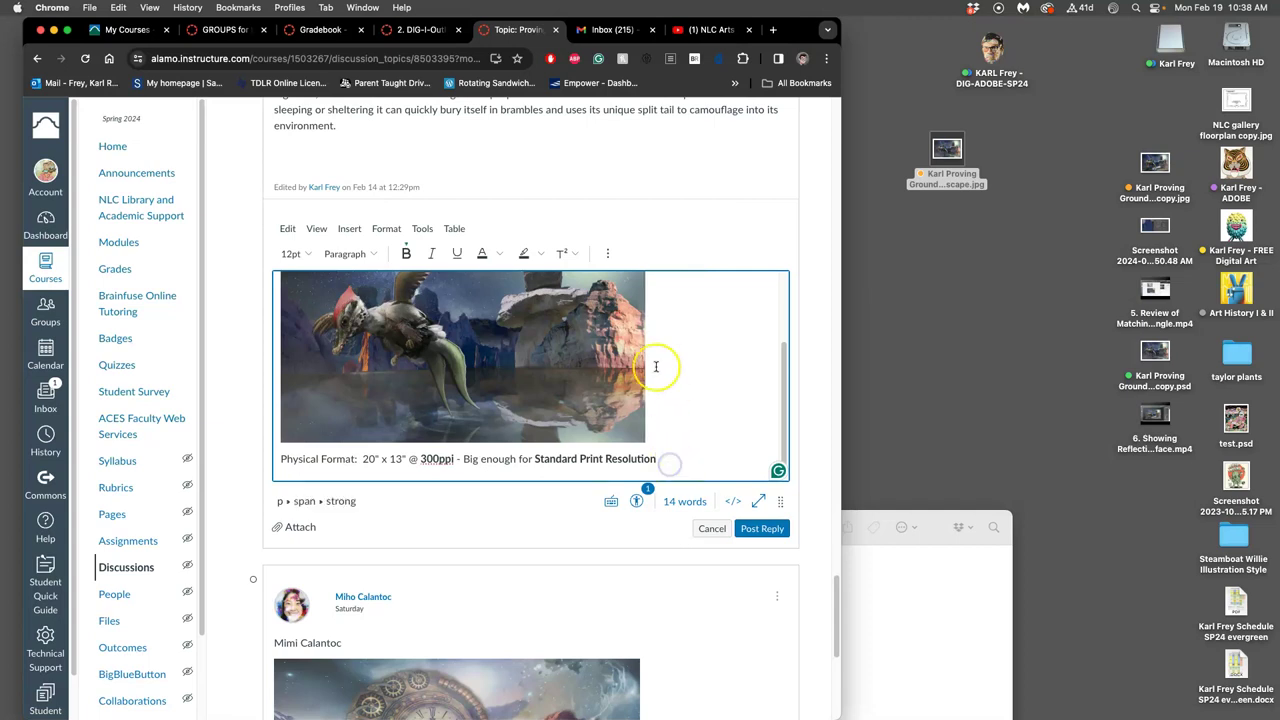
{"action": "scroll", "coordinate": [682, 241], "scroll_direction": "up", "scroll_amount": 10}
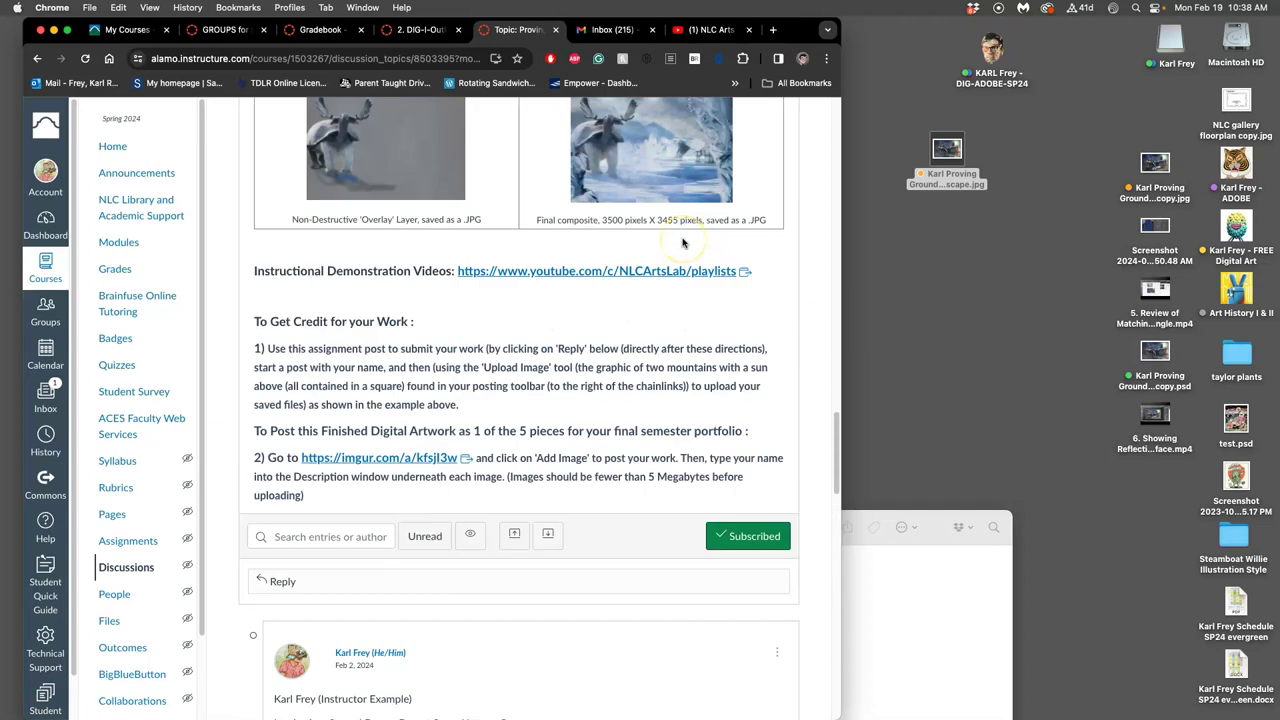
{"action": "scroll", "coordinate": [683, 243], "scroll_direction": "up", "scroll_amount": 6}
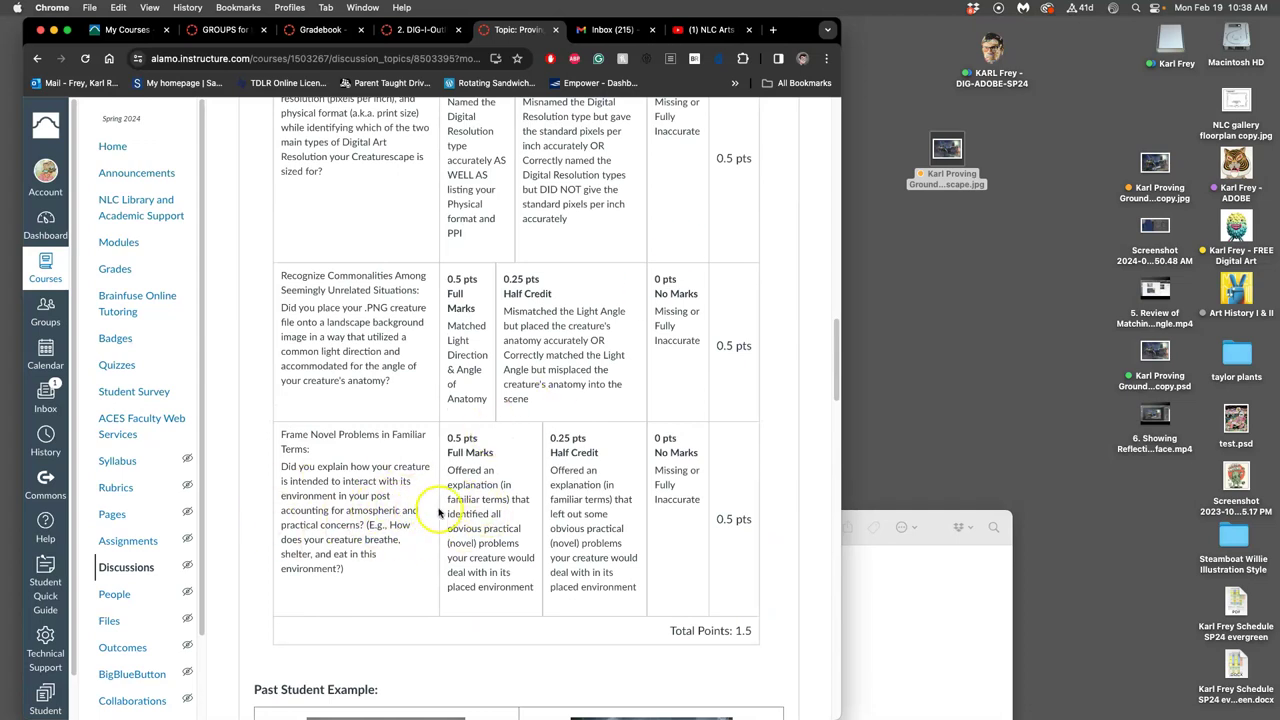
{"action": "scroll", "coordinate": [438, 510], "scroll_direction": "down", "scroll_amount": 1}
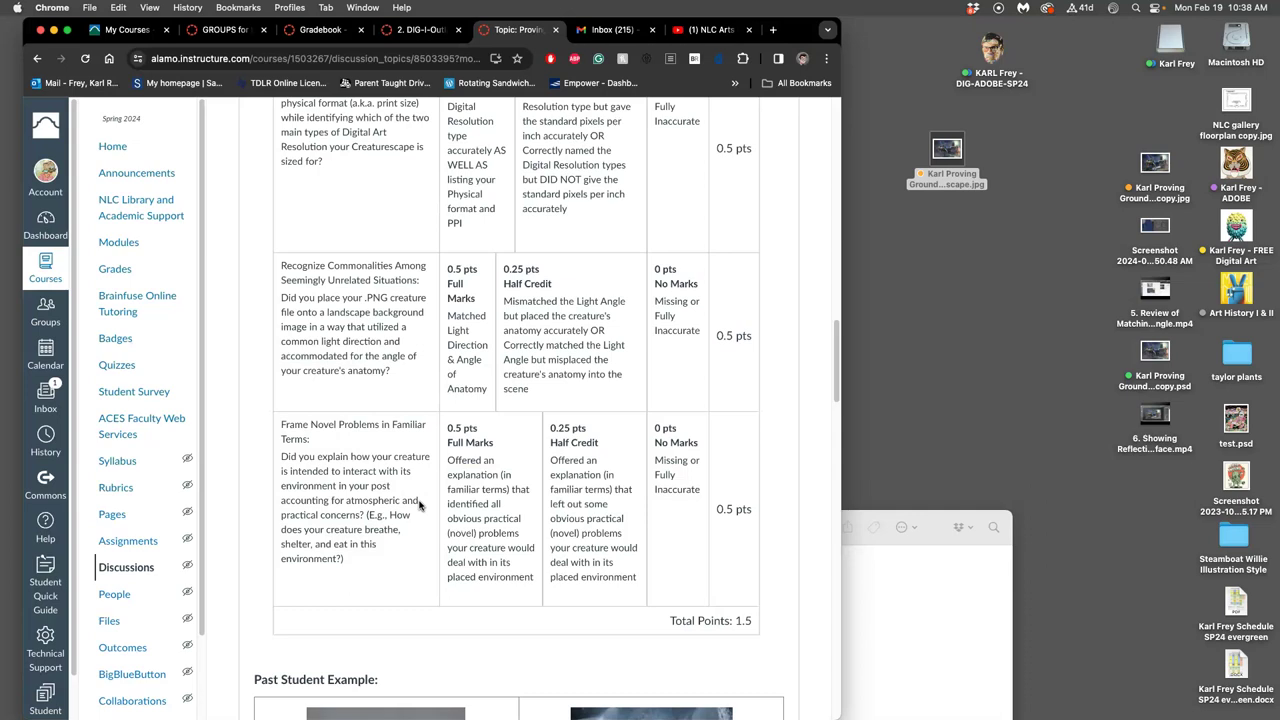
{"action": "scroll", "coordinate": [435, 485], "scroll_direction": "down", "scroll_amount": 10}
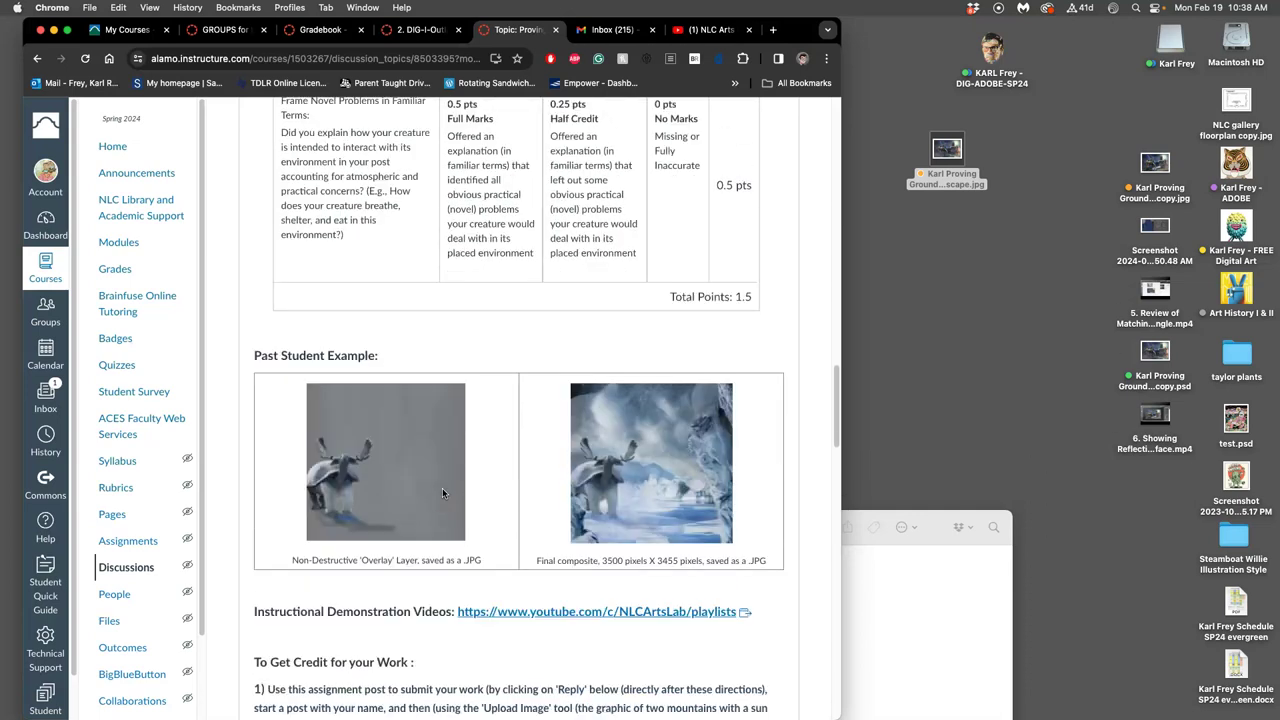
{"action": "scroll", "coordinate": [443, 492], "scroll_direction": "down", "scroll_amount": 8}
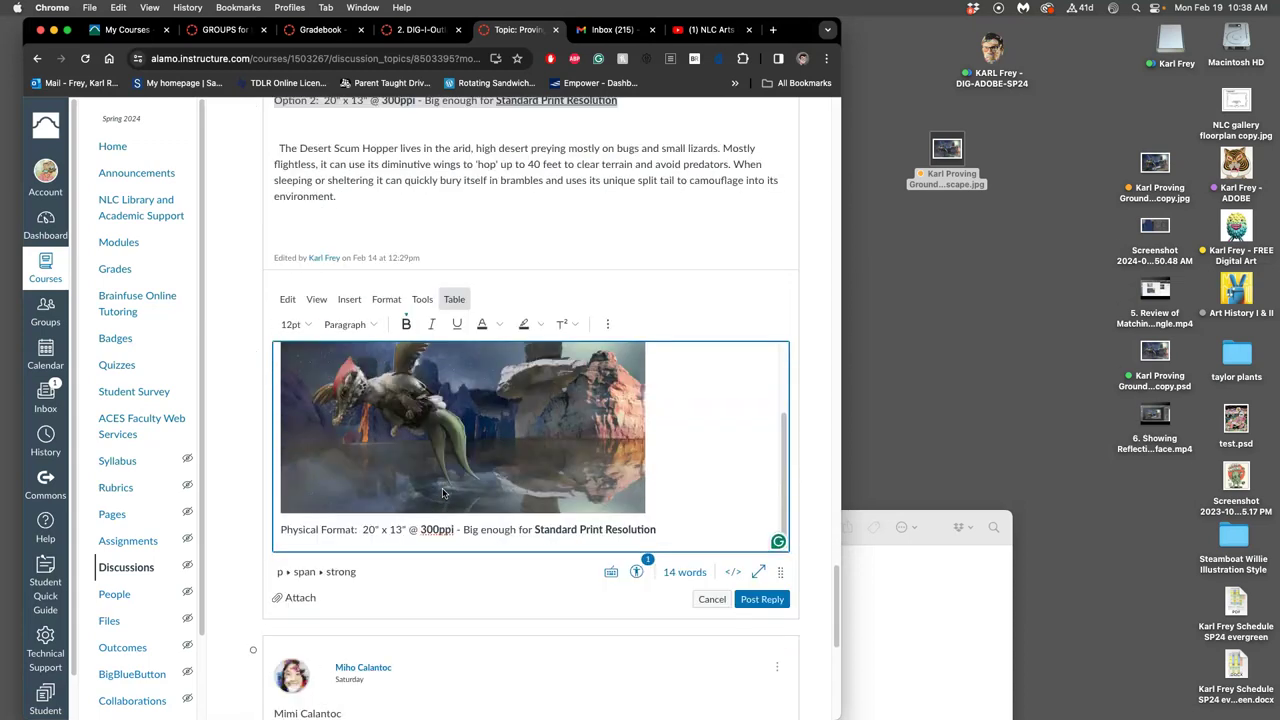
{"action": "scroll", "coordinate": [530, 390], "scroll_direction": "up", "scroll_amount": 3}
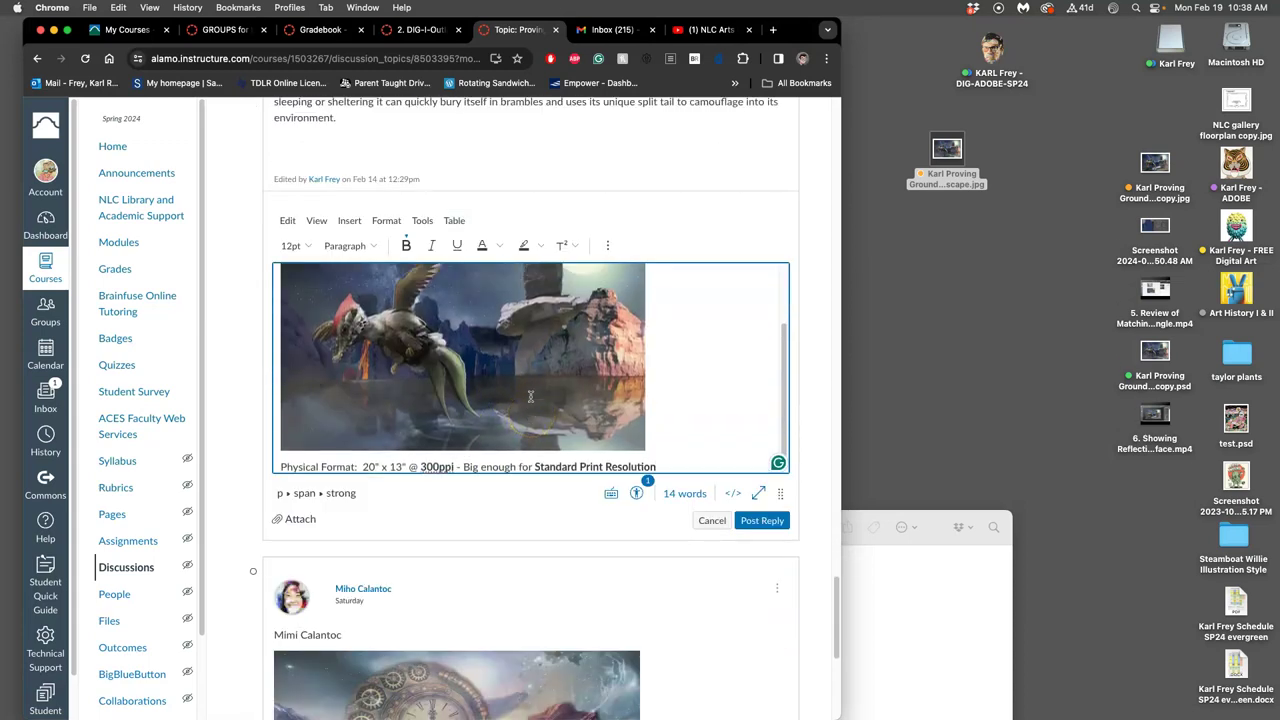
Paste the example's Desert Scum Hopper paragraph beneath the 20" x 13" @ 300ppi caption.
{"action": "scroll", "coordinate": [563, 209], "scroll_direction": "up", "scroll_amount": 3}
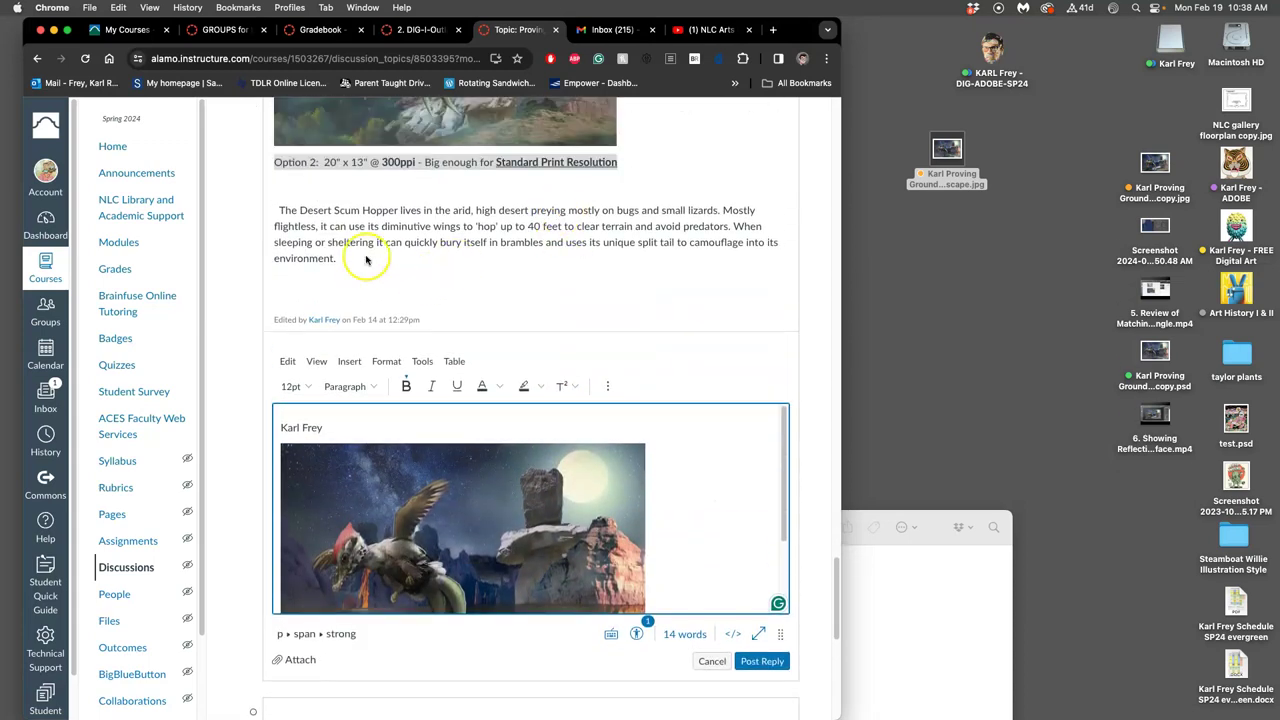
{"action": "left_click_drag", "start_coordinate": [347, 259], "coordinate": [281, 212]}
{"action": "key", "text": "super+c"}
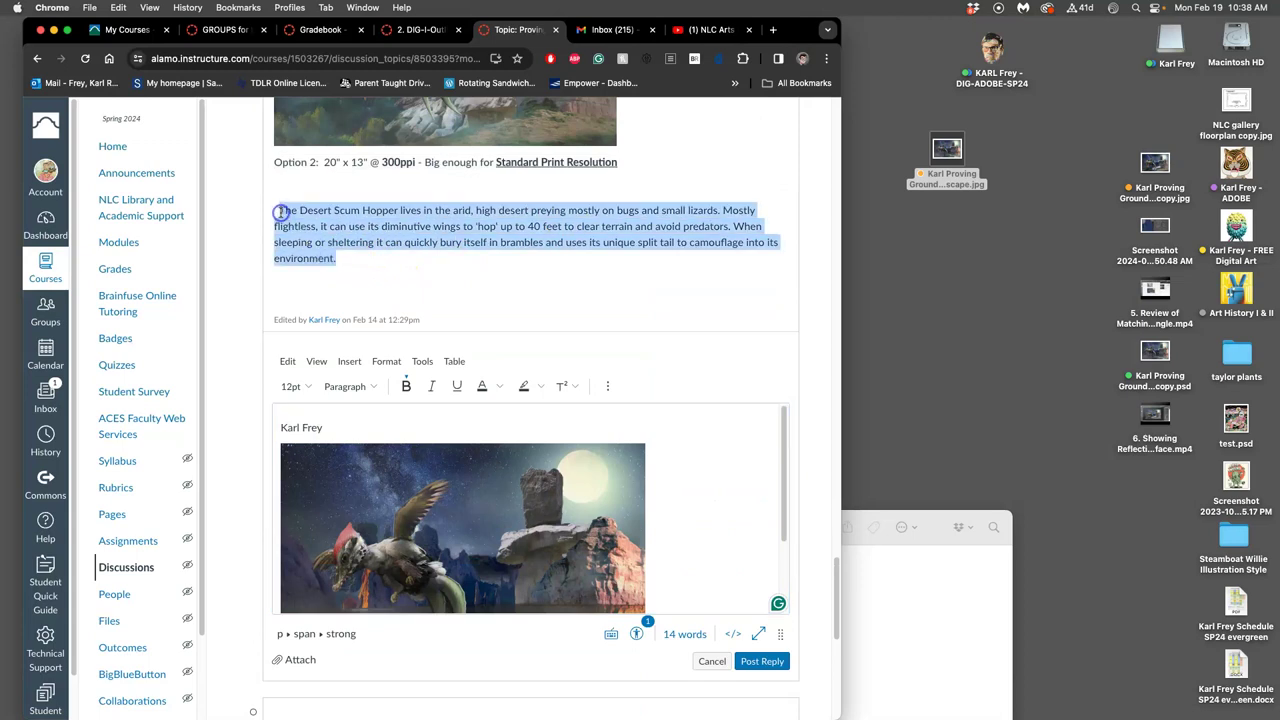
{"action": "scroll", "coordinate": [547, 535], "scroll_direction": "down", "scroll_amount": 3}
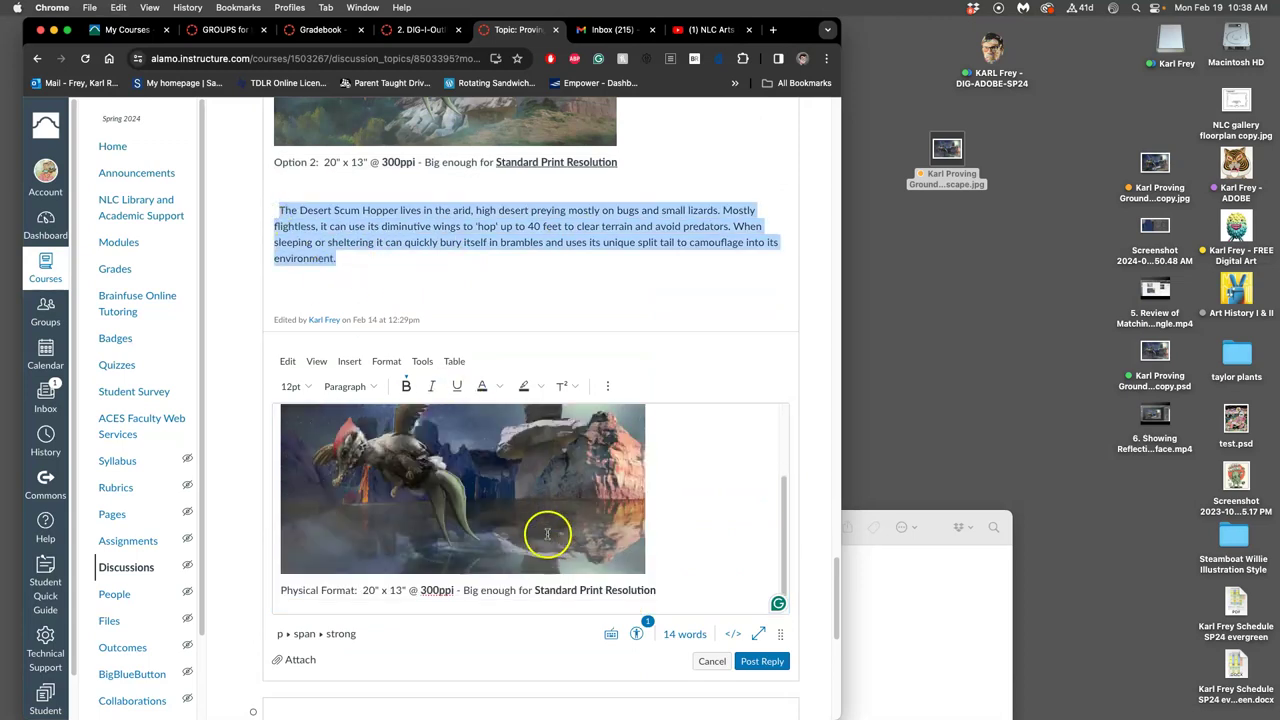
{"action": "left_click", "coordinate": [667, 590]}
{"action": "scroll", "coordinate": [633, 595], "scroll_direction": "down", "scroll_amount": 1}
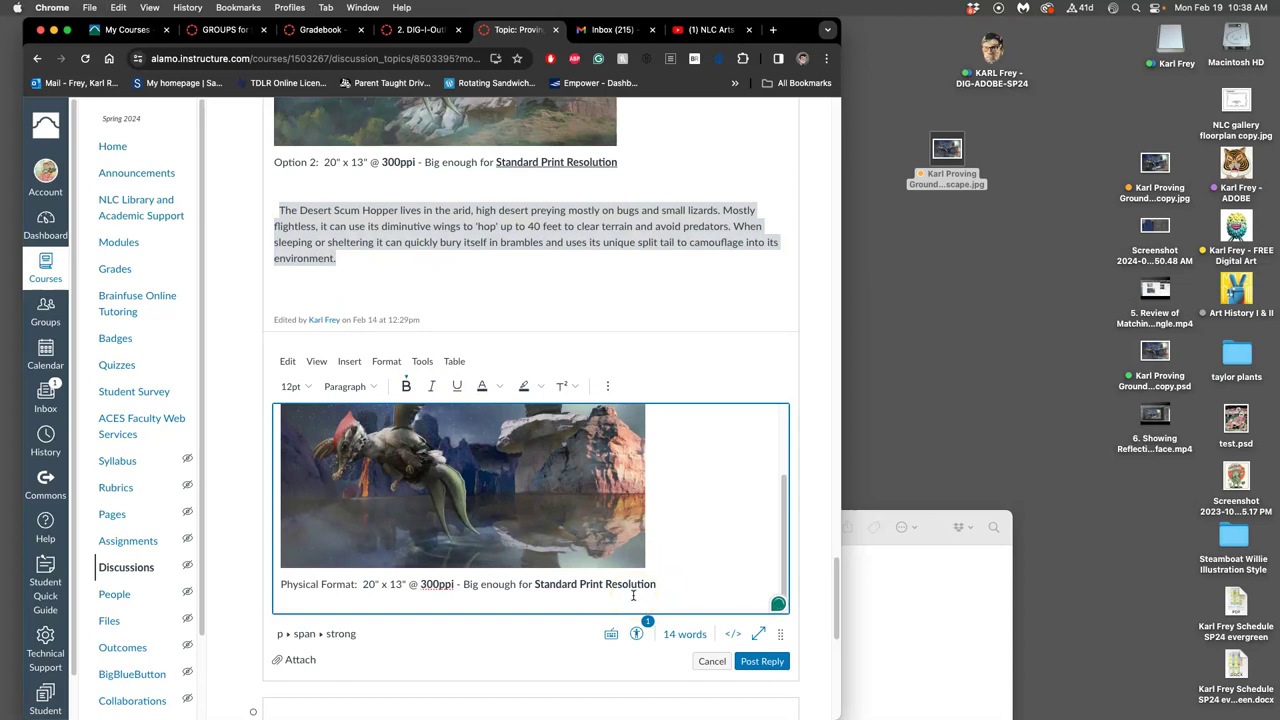
{"action": "key", "text": "super+v"}
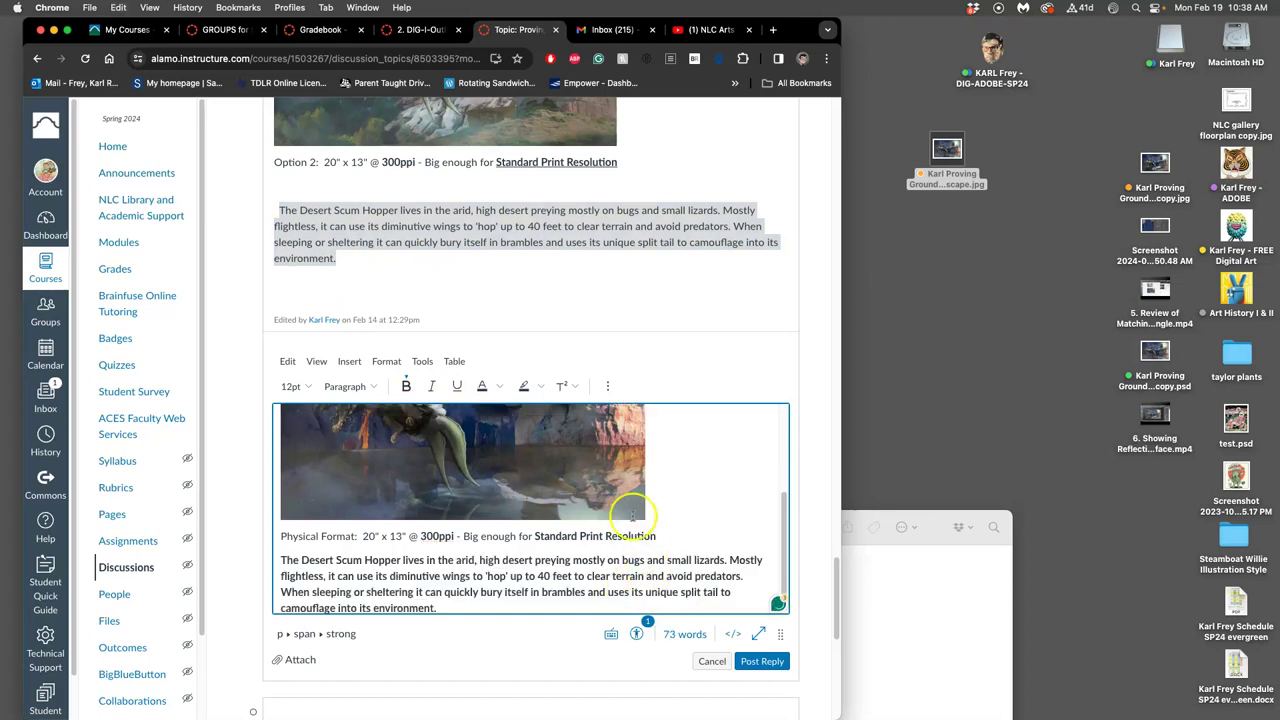
{"action": "left_click", "coordinate": [527, 457]}
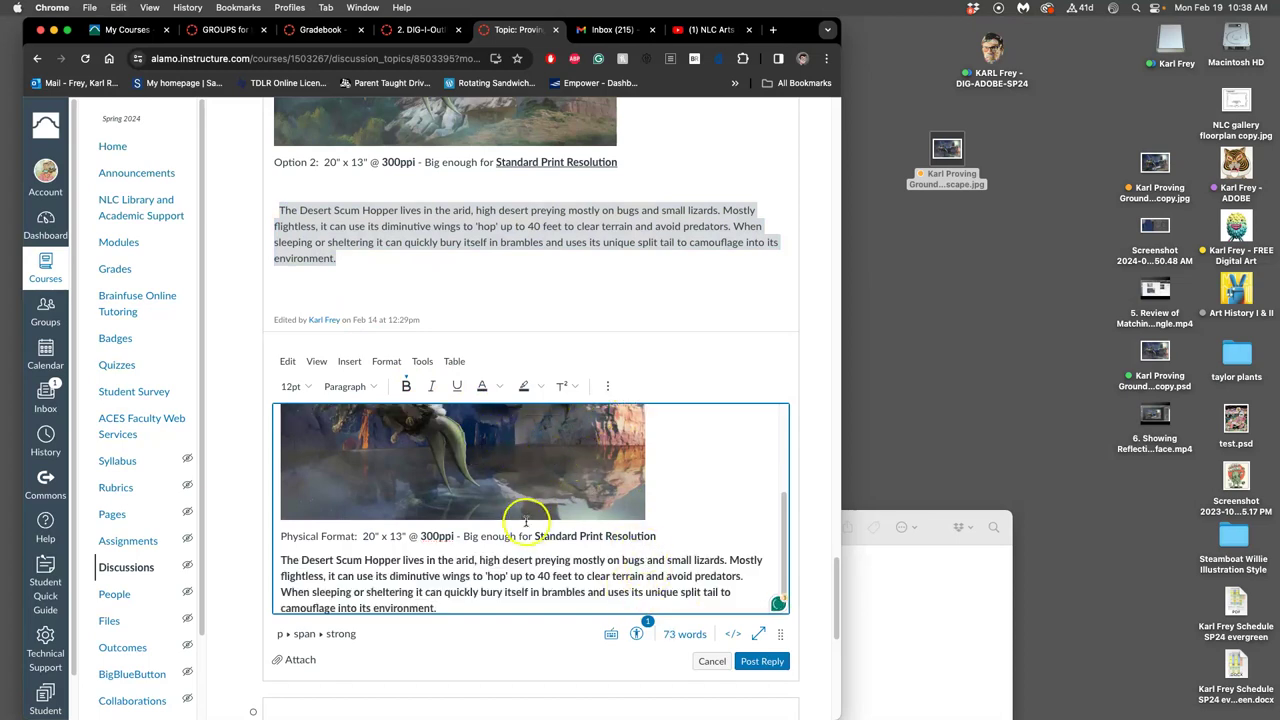
{"action": "left_click", "coordinate": [591, 578]}
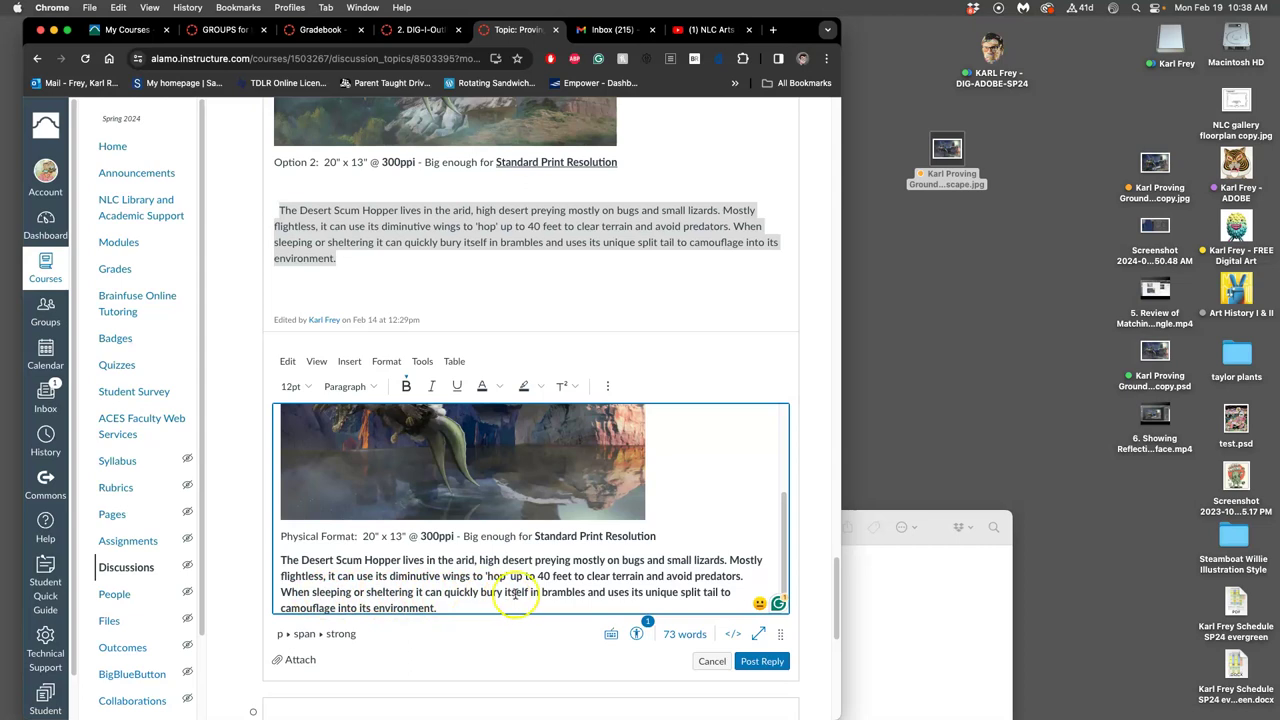
{"action": "left_click_drag", "start_coordinate": [432, 608], "coordinate": [332, 578]}
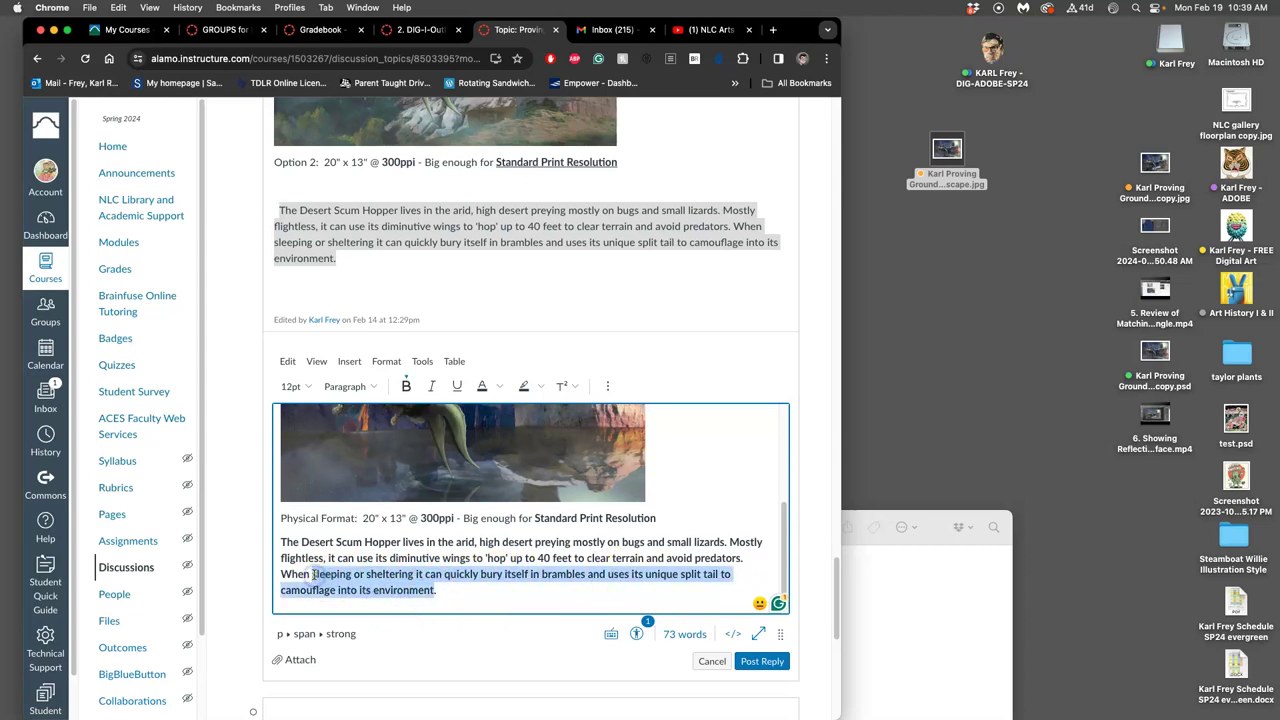
Rewrite the last sentence about hunting canyon-lake fish at night and change the diet to 'fish, bugs, and small lizards'.
{"action": "type", "text": "h"}
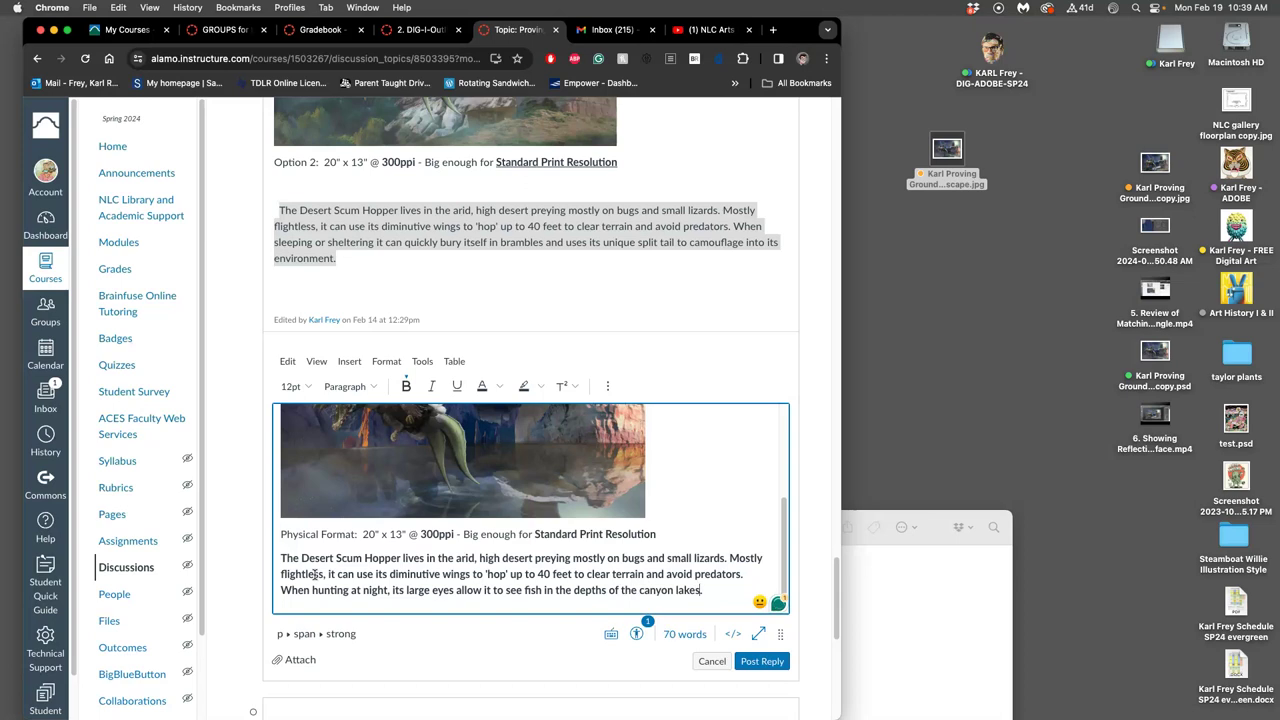
{"action": "left_click", "coordinate": [757, 662]}
{"action": "left_click", "coordinate": [621, 560]}
{"action": "type", "text": "fish,"}
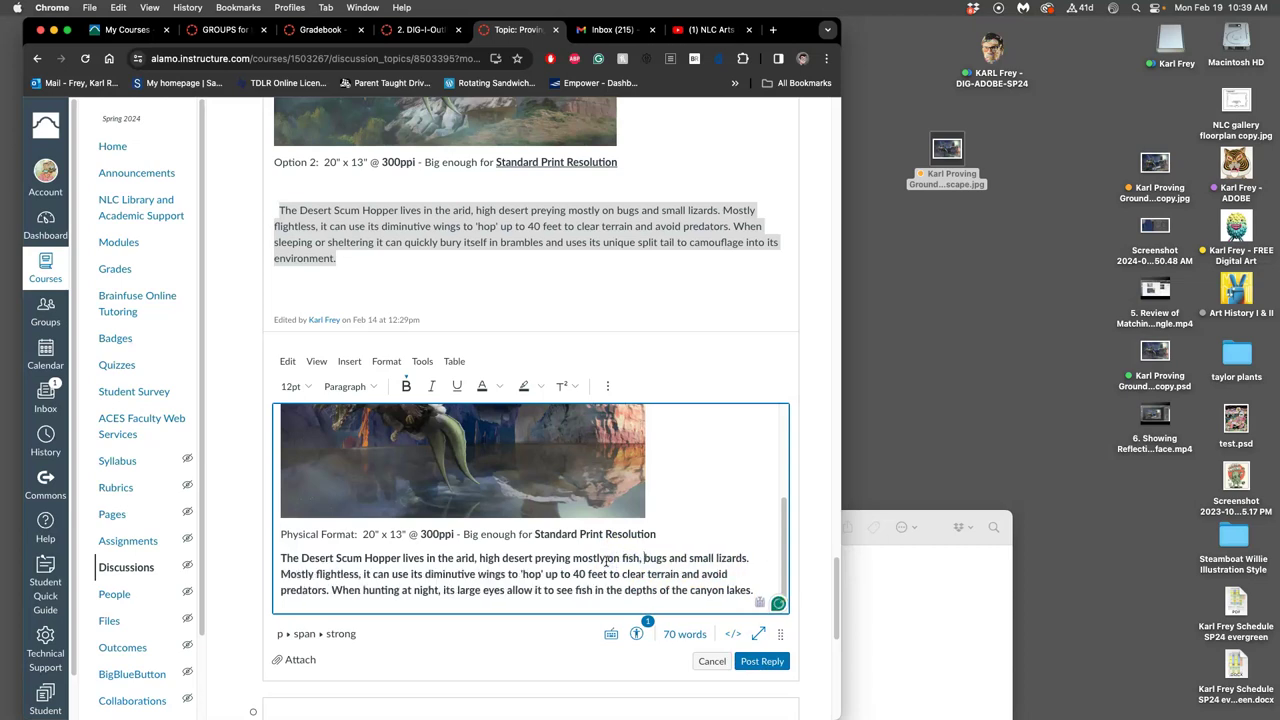
{"action": "left_click", "coordinate": [668, 558]}
{"action": "type", "text": ","}
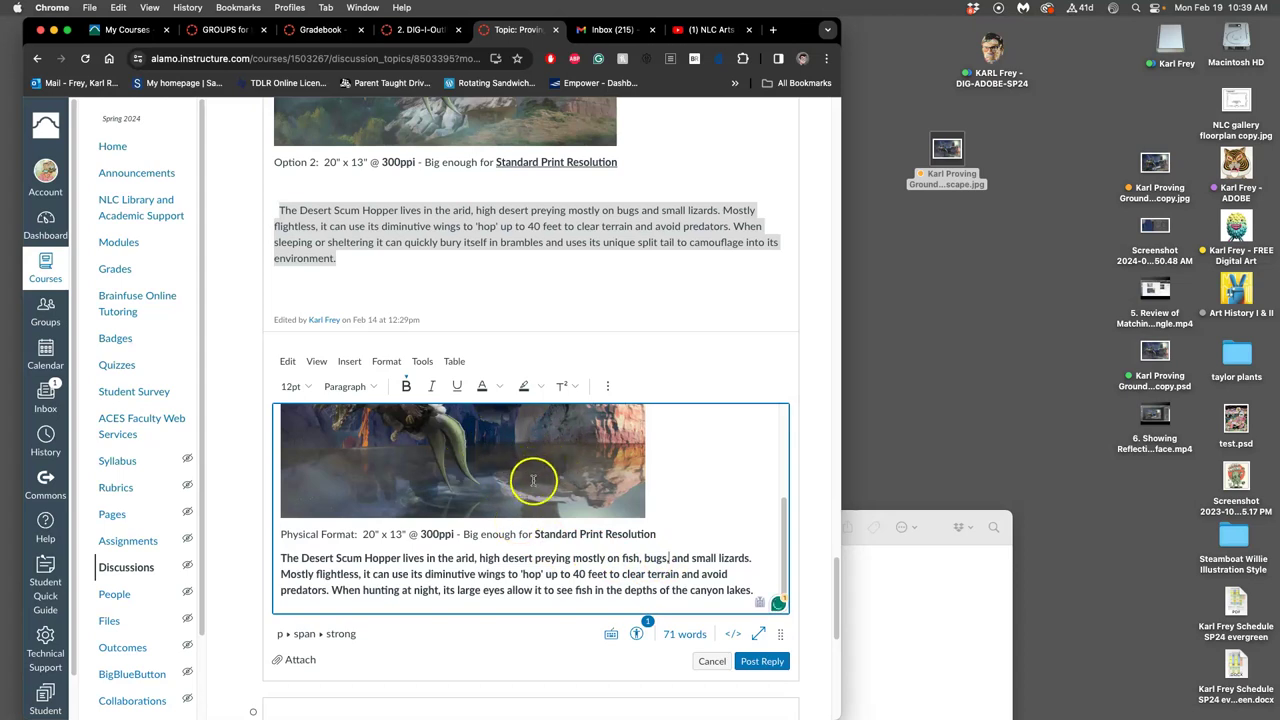
Post the reply and scroll down to check the posted entry.
{"action": "left_click", "coordinate": [758, 662]}
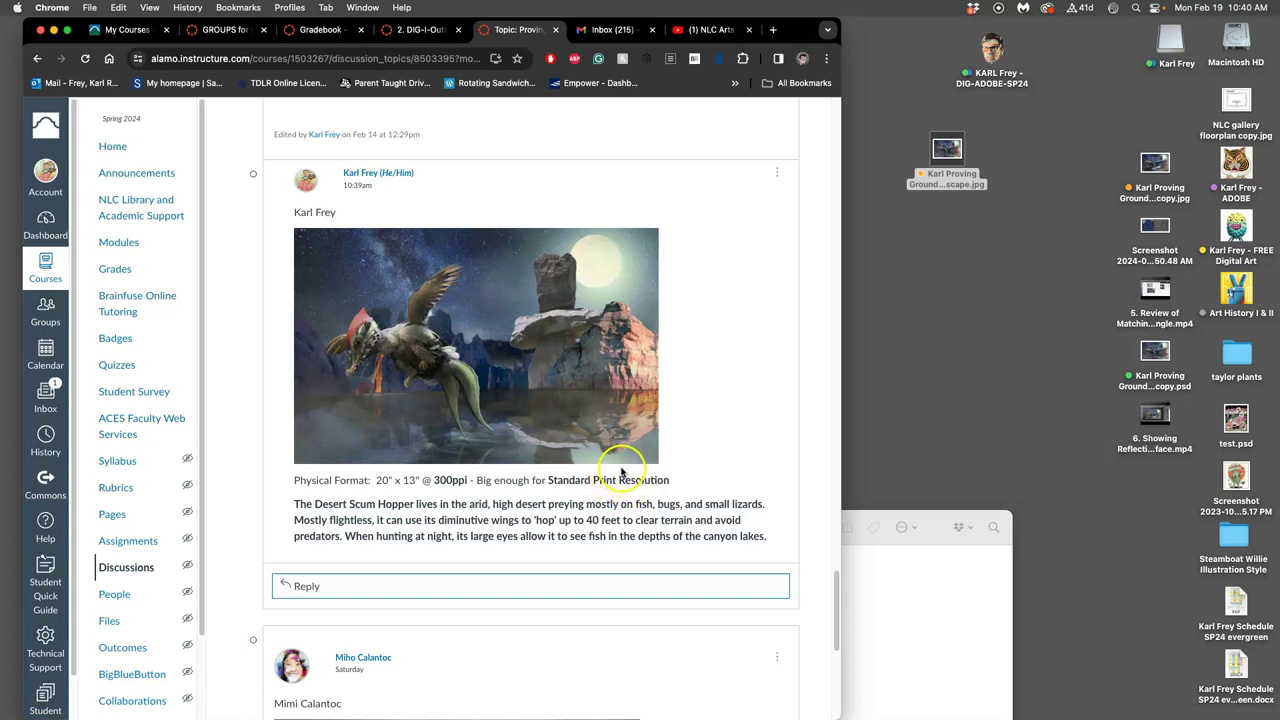
{"action": "scroll", "coordinate": [620, 471], "scroll_direction": "down", "scroll_amount": 1}
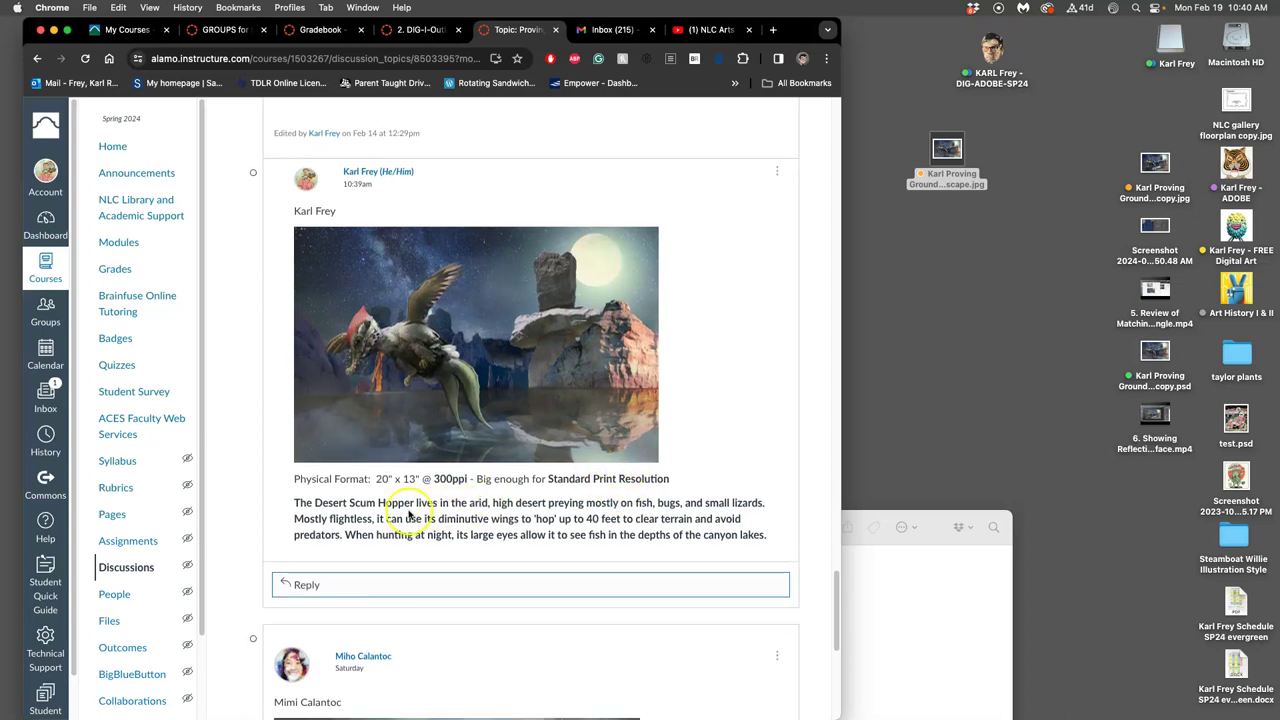